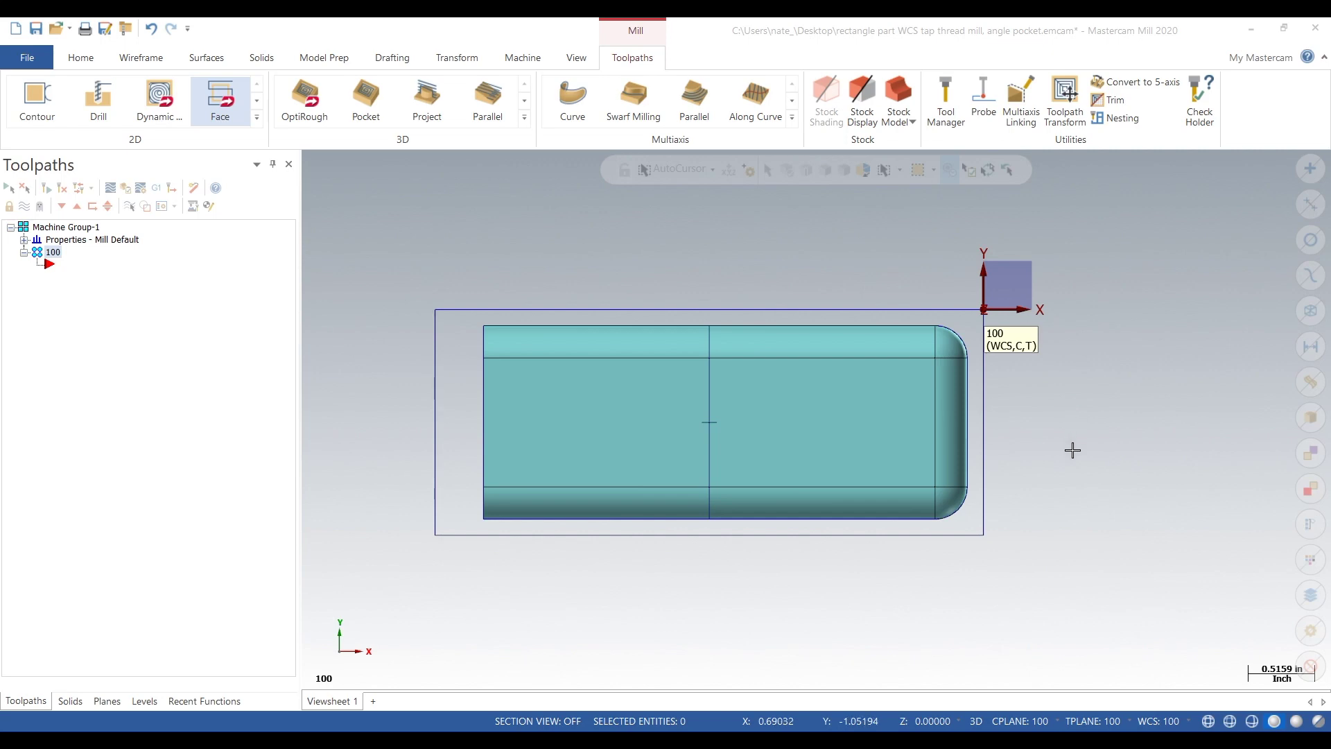
# - Orbit the part into a tilted view that shows its side face and the hole
pyautogui.moveTo(1079, 472)
pyautogui.mouseDown(button='middle')
pyautogui.moveTo(1041, 374)
pyautogui.moveTo(1165, 389)
pyautogui.moveTo(1059, 425)
pyautogui.moveTo(960, 504)
pyautogui.moveTo(1177, 435)
pyautogui.moveTo(1117, 511)
pyautogui.mouseUp(button='middle')
# - From Top view, size the stock to the part's 4.25 x 1.75 bounding box, origin at the top corner
pyautogui.rightClick(1117, 511)
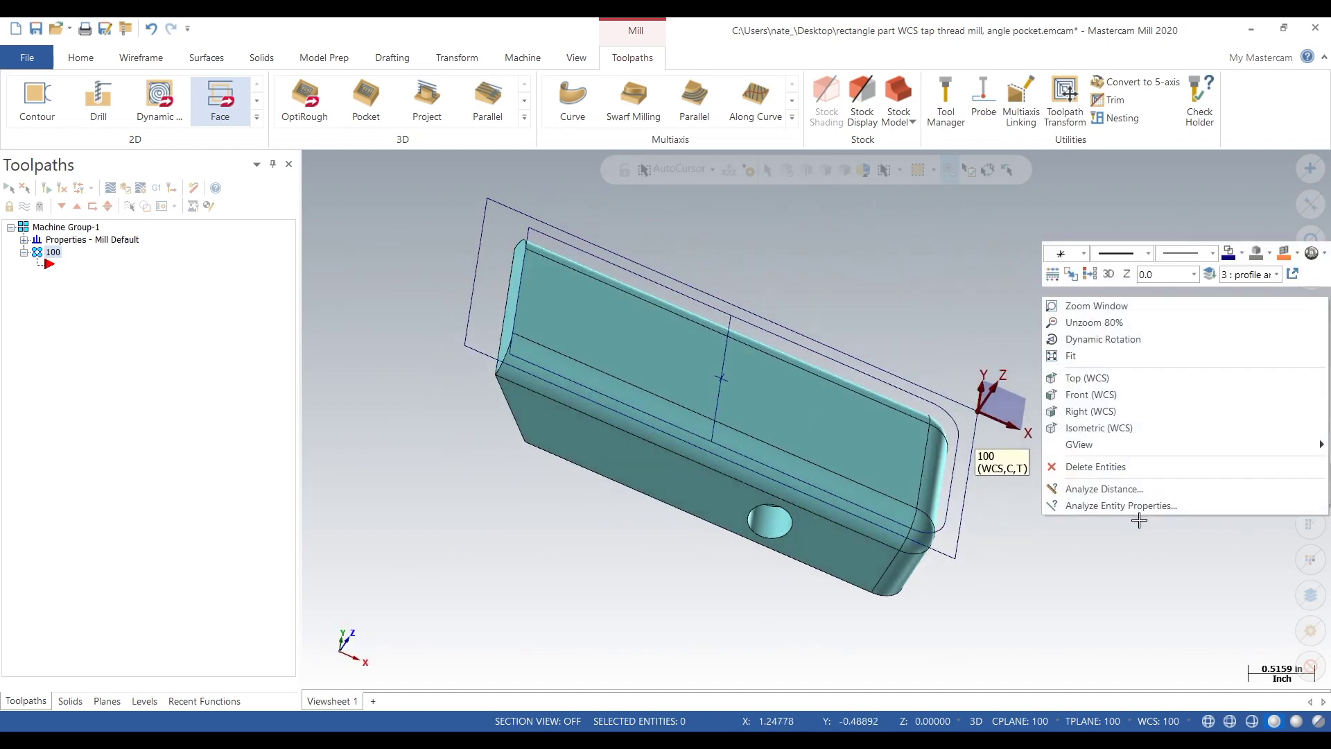
pyautogui.click(1113, 377)
pyautogui.click(24, 240)
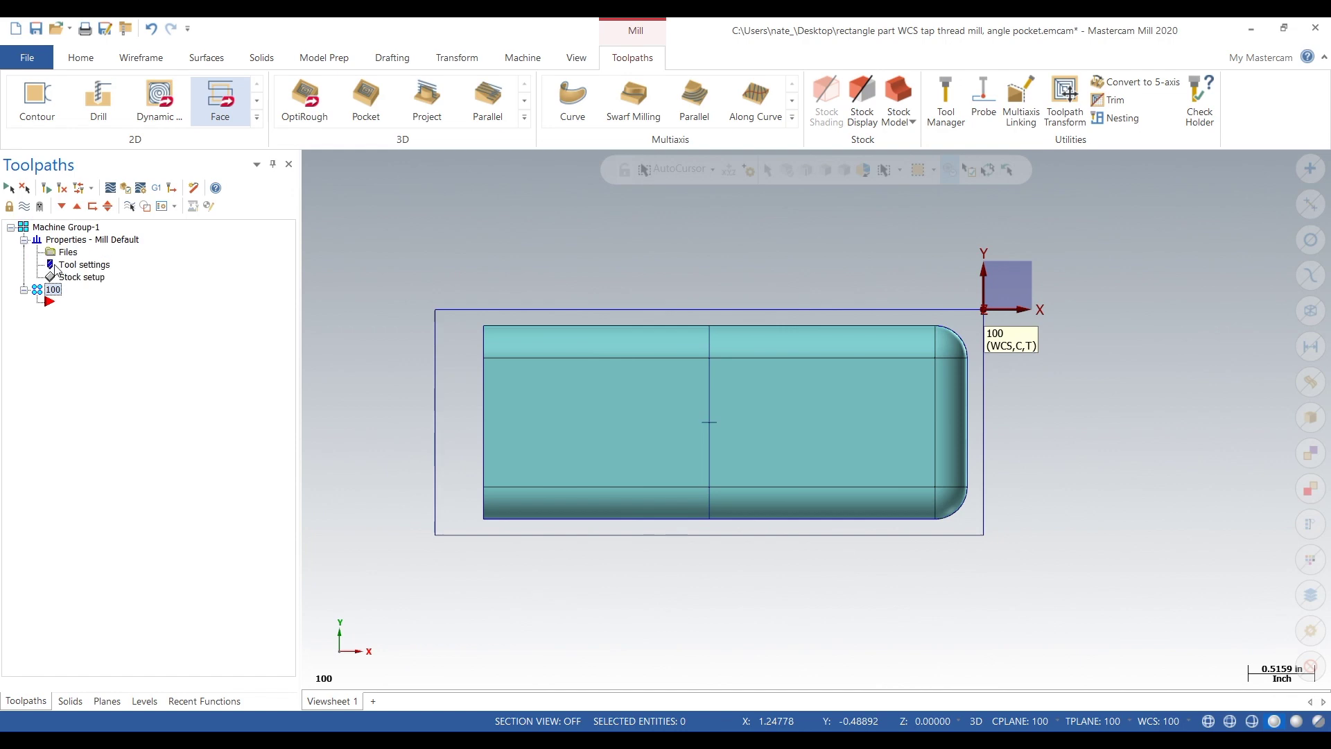
pyautogui.doubleClick(76, 277)
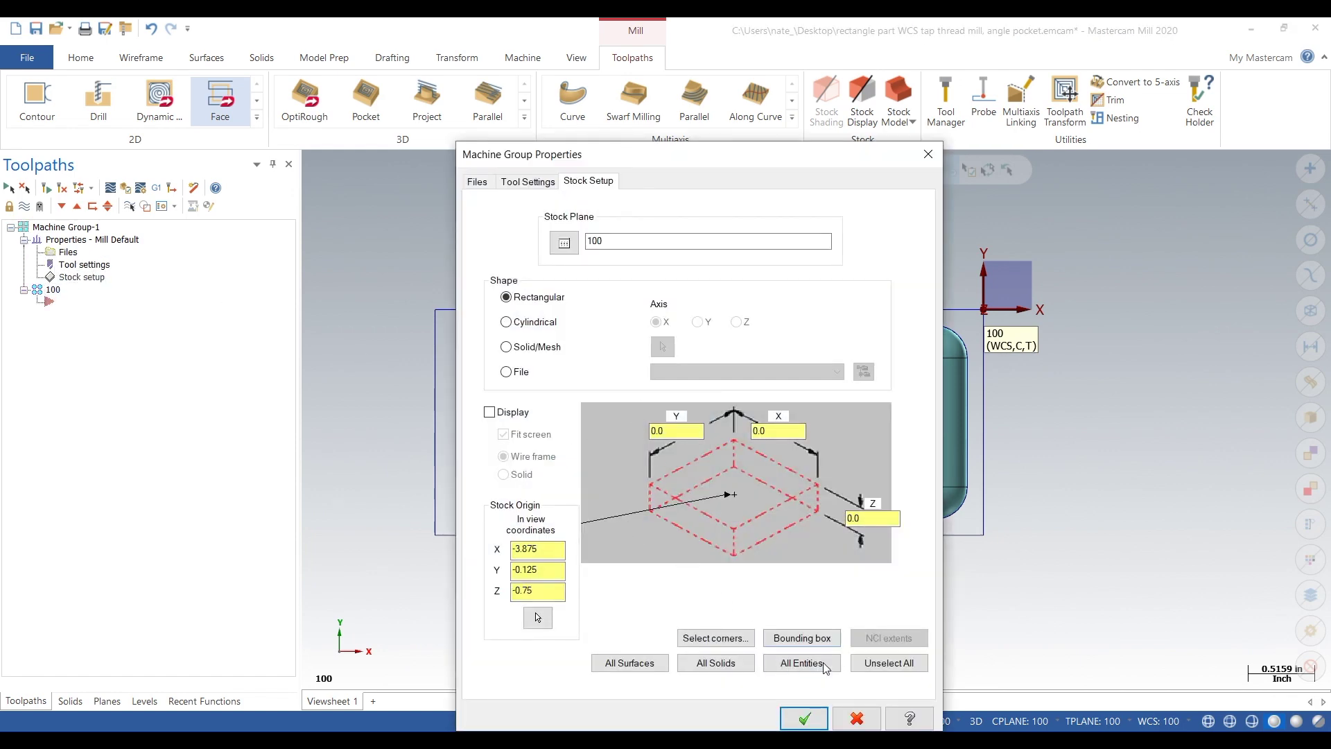
pyautogui.click(802, 638)
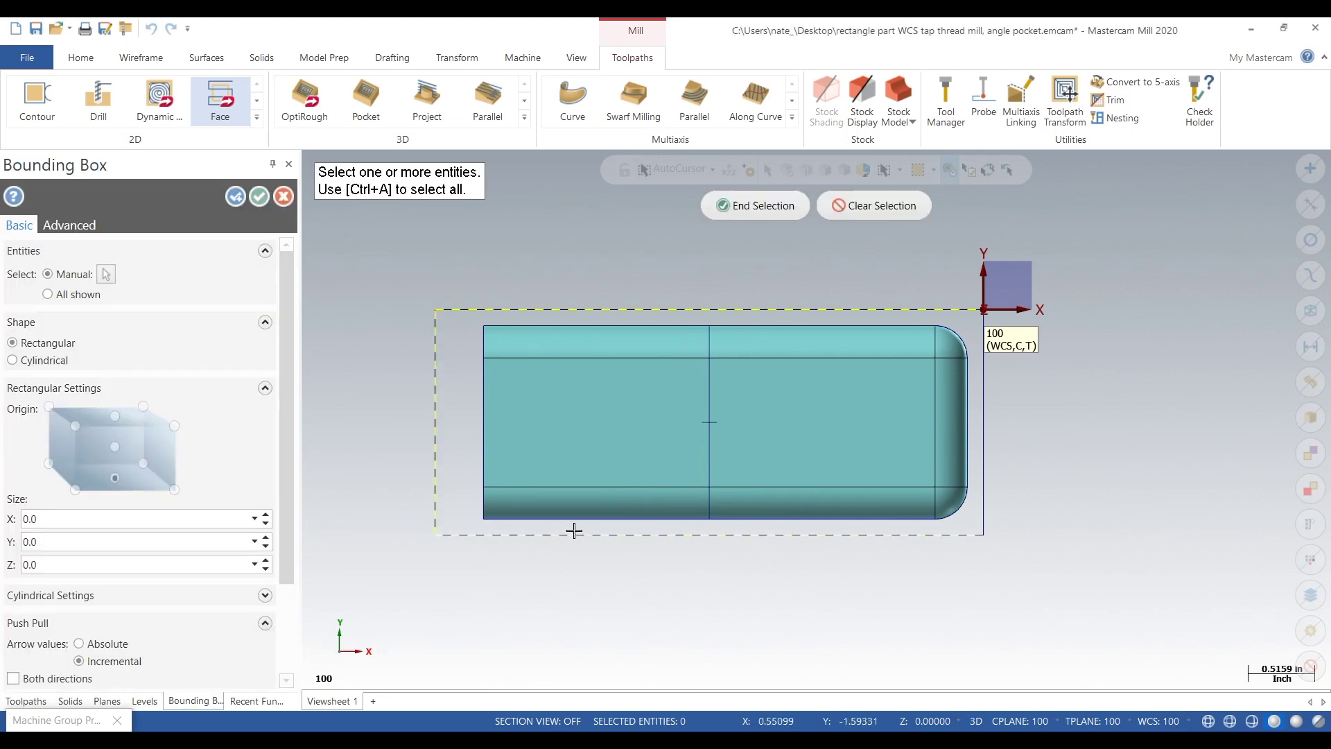
pyautogui.click(755, 206)
pyautogui.click(143, 406)
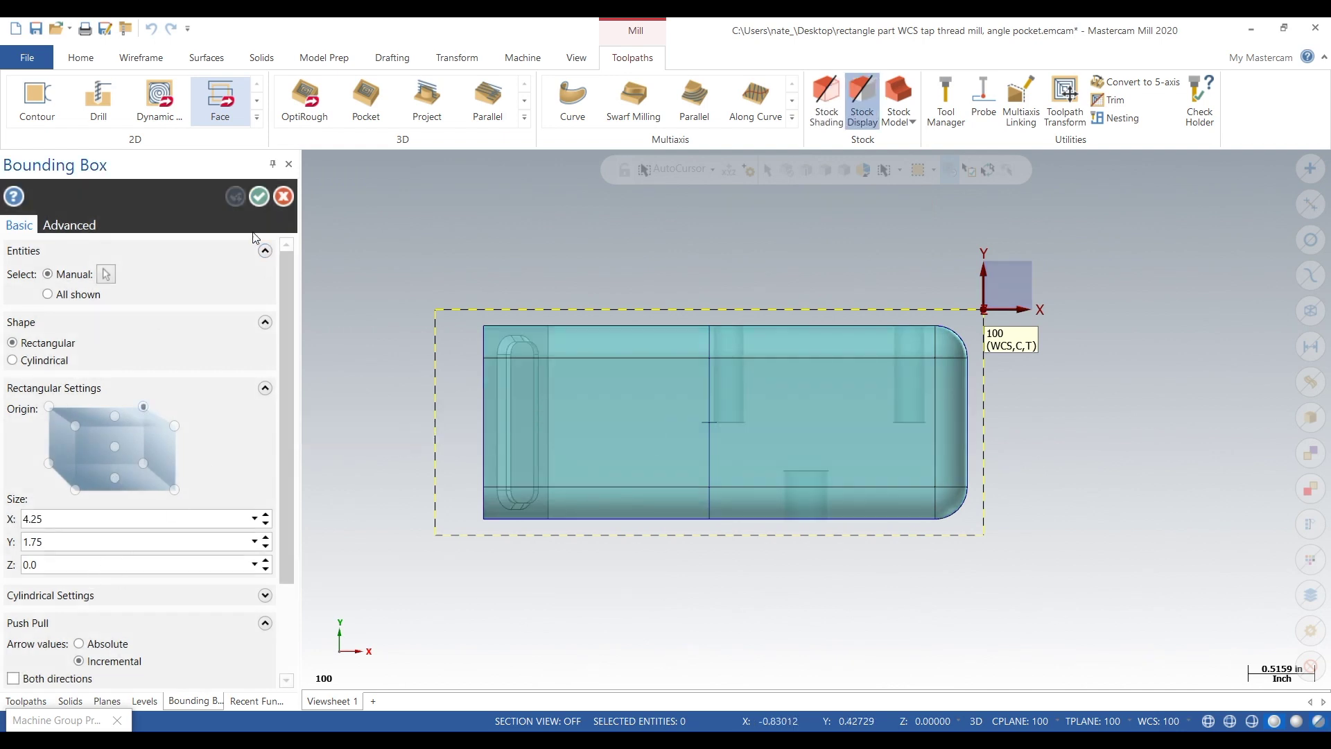
pyautogui.click(260, 200)
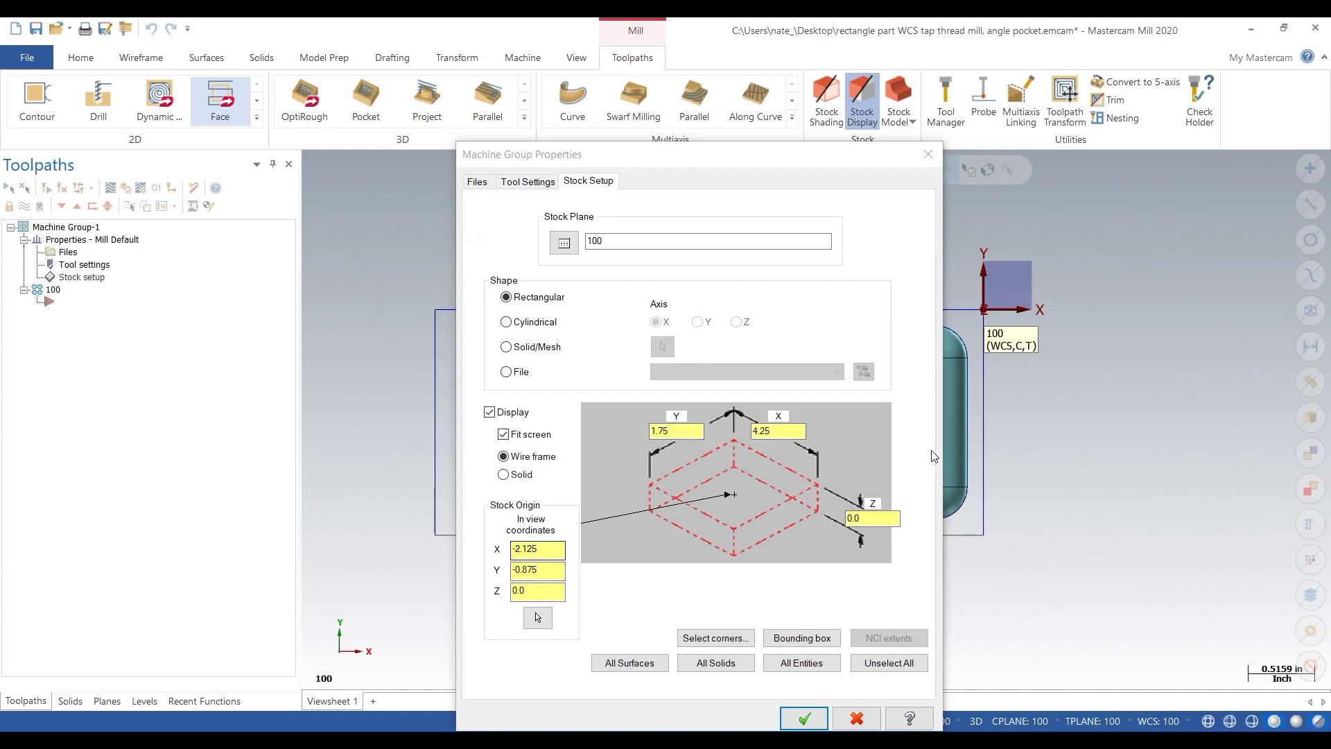
# - Enter stock origin X 0, Y 0, Z 0.0 and apply the stock setup
pyautogui.click(814, 491)
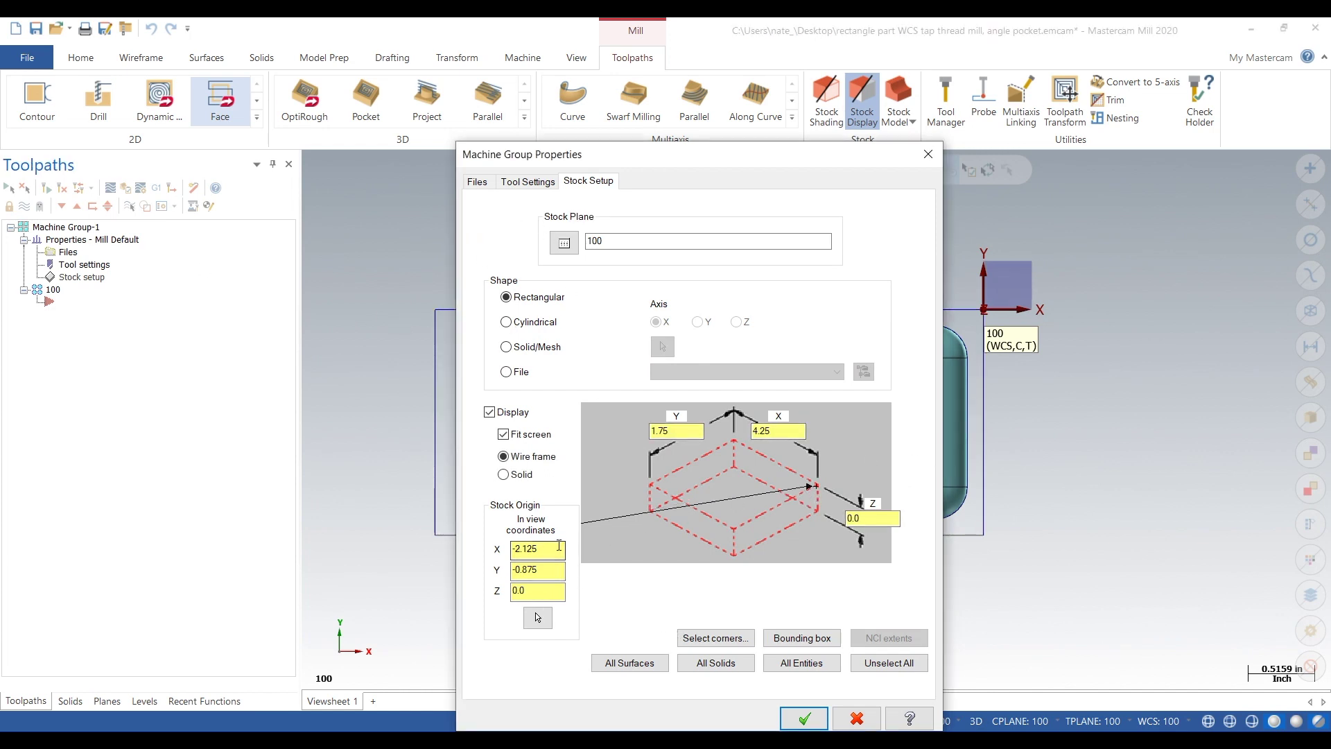
pyautogui.write('0')
pyautogui.press('Tab')
pyautogui.write('0')
pyautogui.press('Tab')
pyautogui.write('0.0')
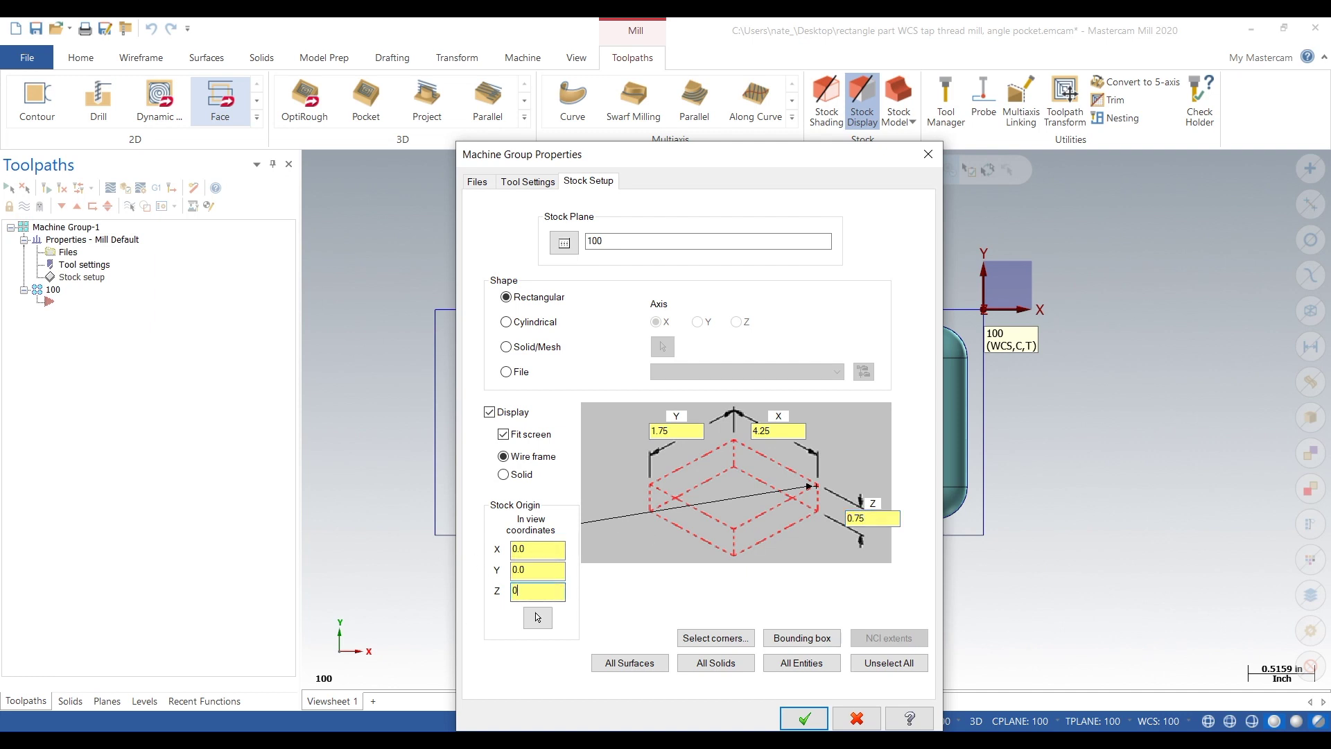
pyautogui.press('Tab')
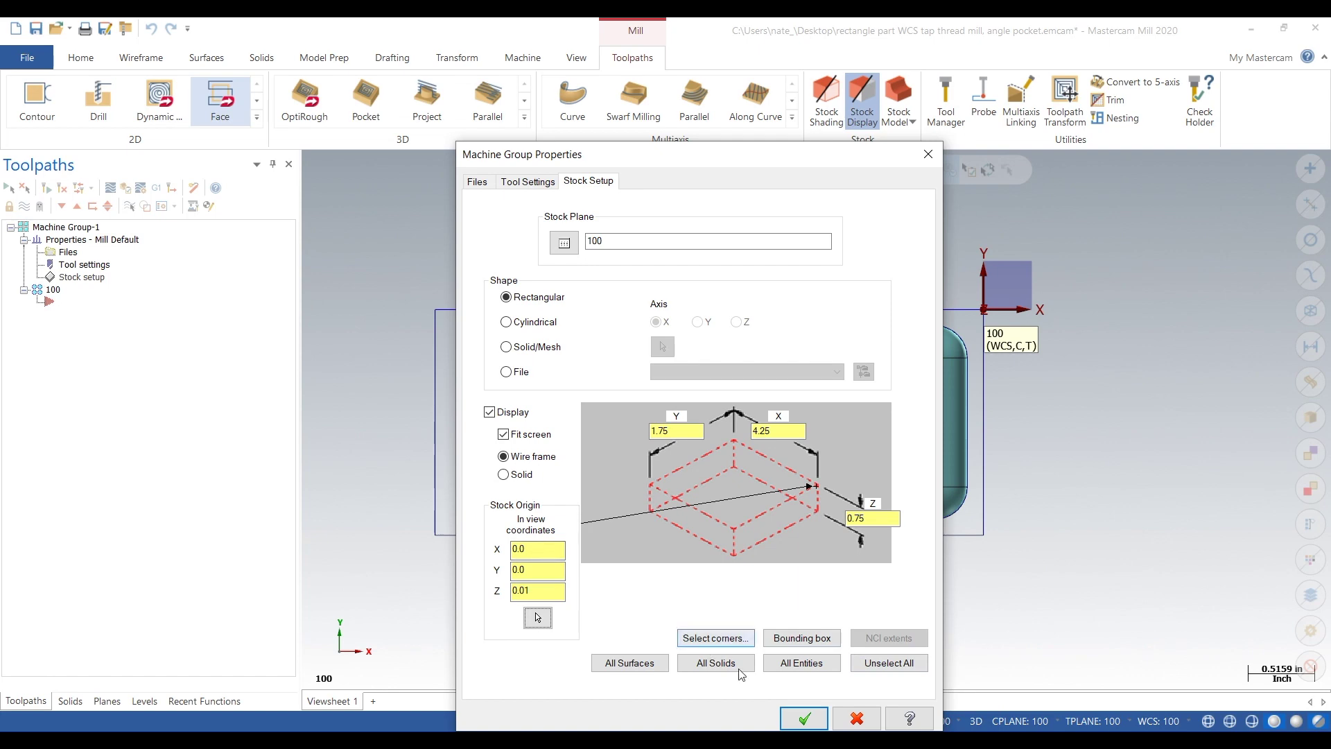
pyautogui.click(811, 721)
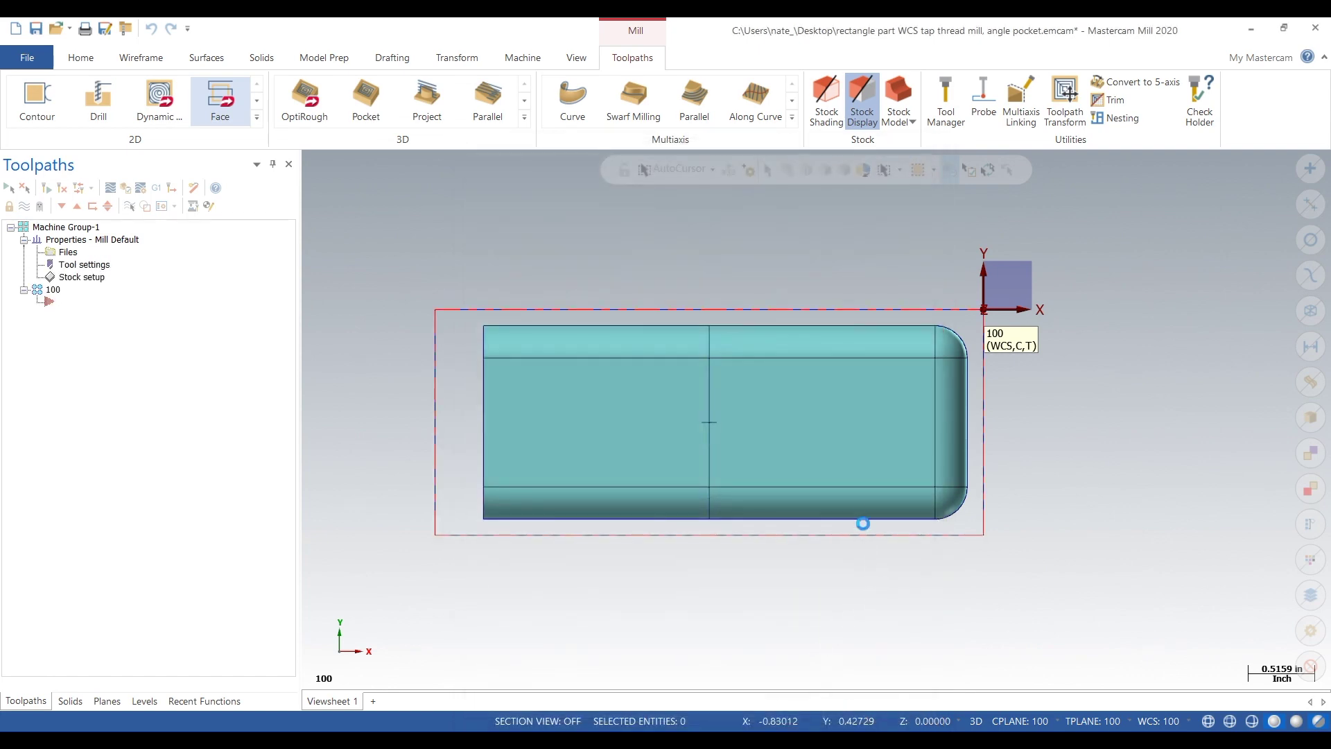
pyautogui.moveTo(861, 517); pyautogui.dragTo(727, 648, button='middle')
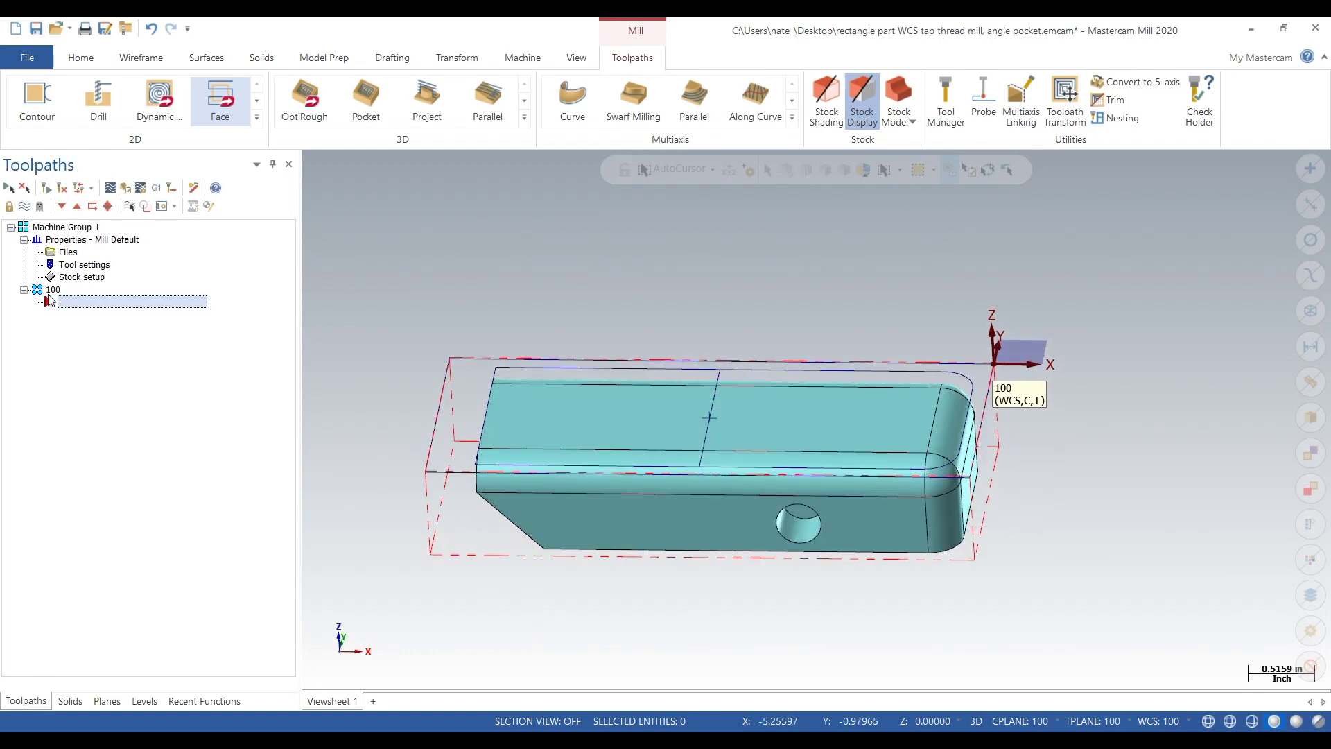
# - Reopen Stock setup and change the stock Z height to 1
pyautogui.click(78, 278)
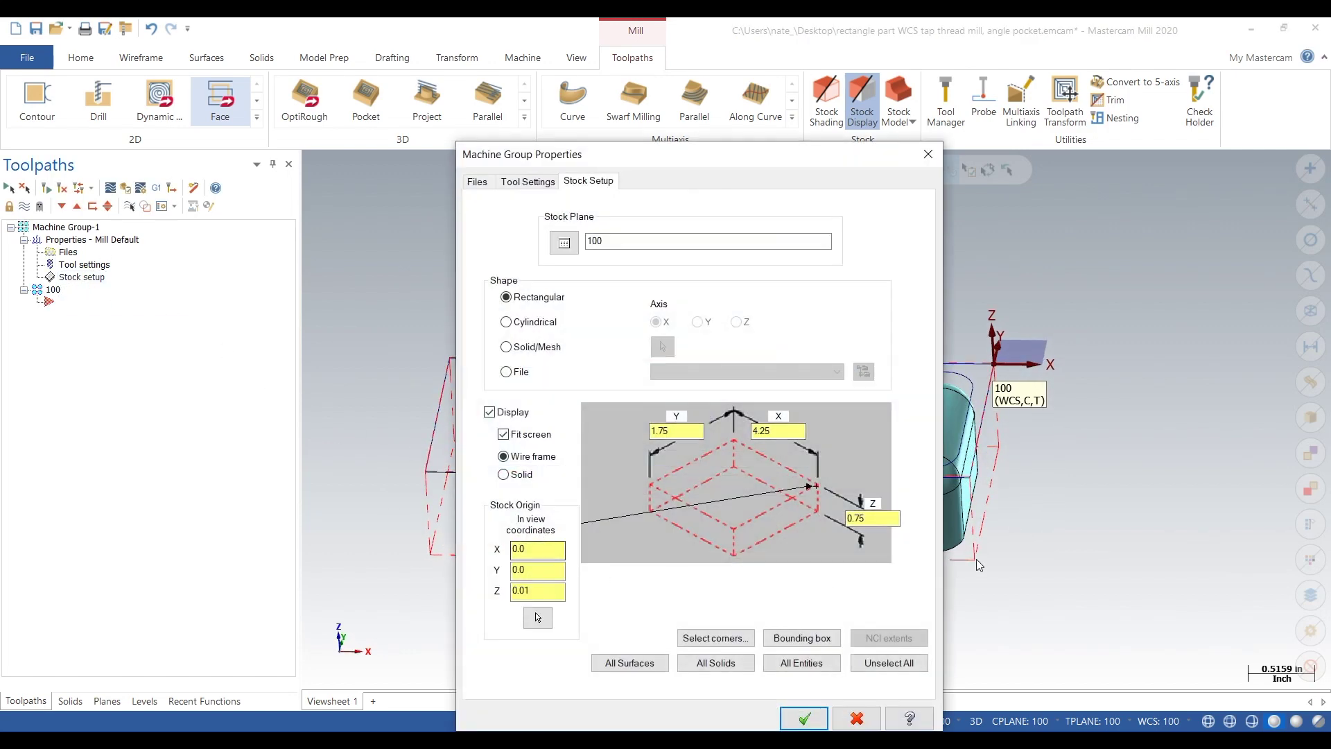
pyautogui.doubleClick(874, 520)
pyautogui.write('1')
pyautogui.click(805, 718)
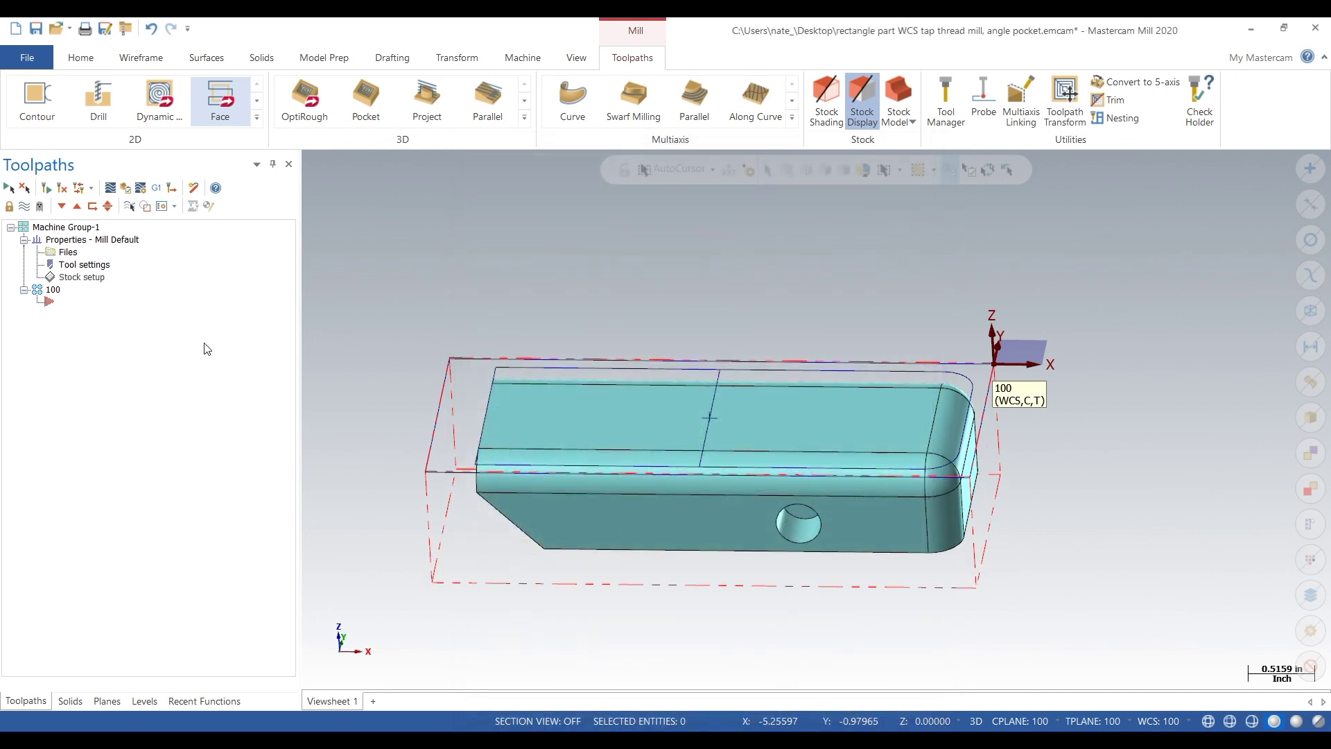
pyautogui.moveTo(386, 372); pyautogui.dragTo(351, 298, button='middle')
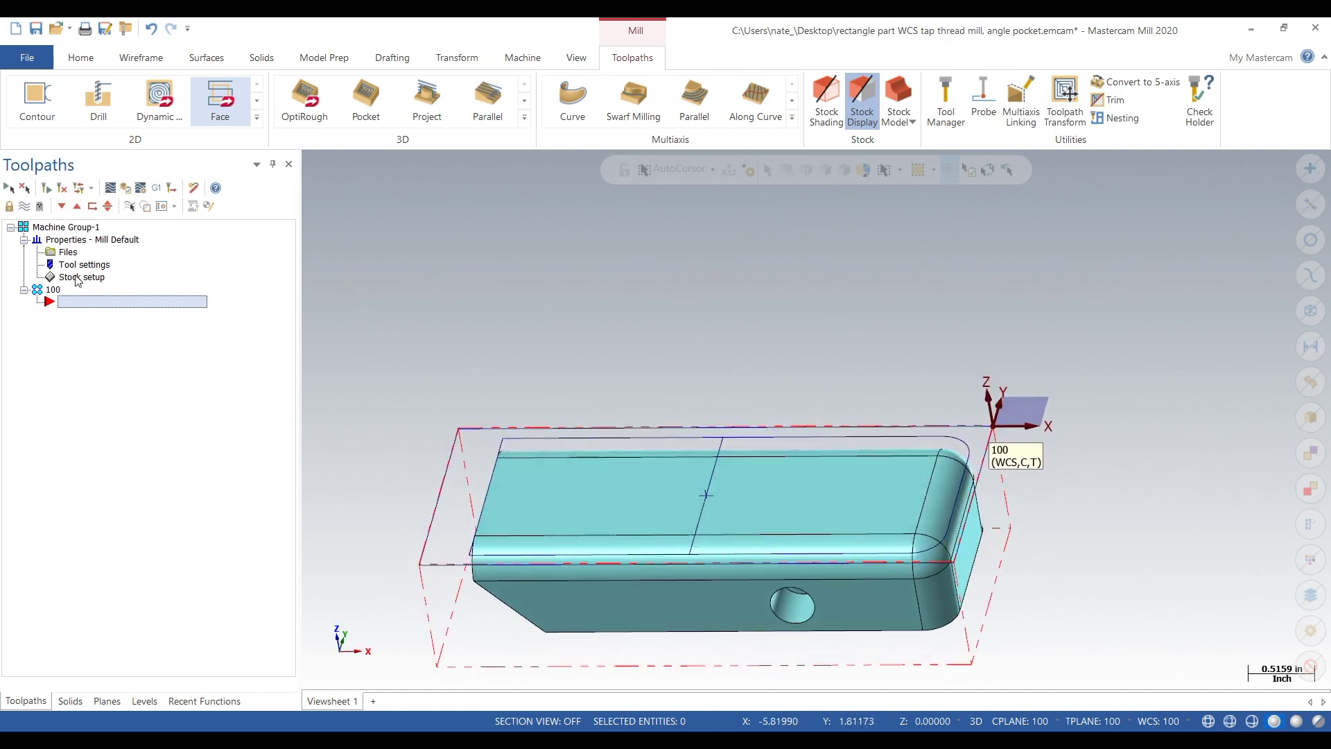
# - Start a facing toolpath chained to the stock boundary
pyautogui.click(220, 98)
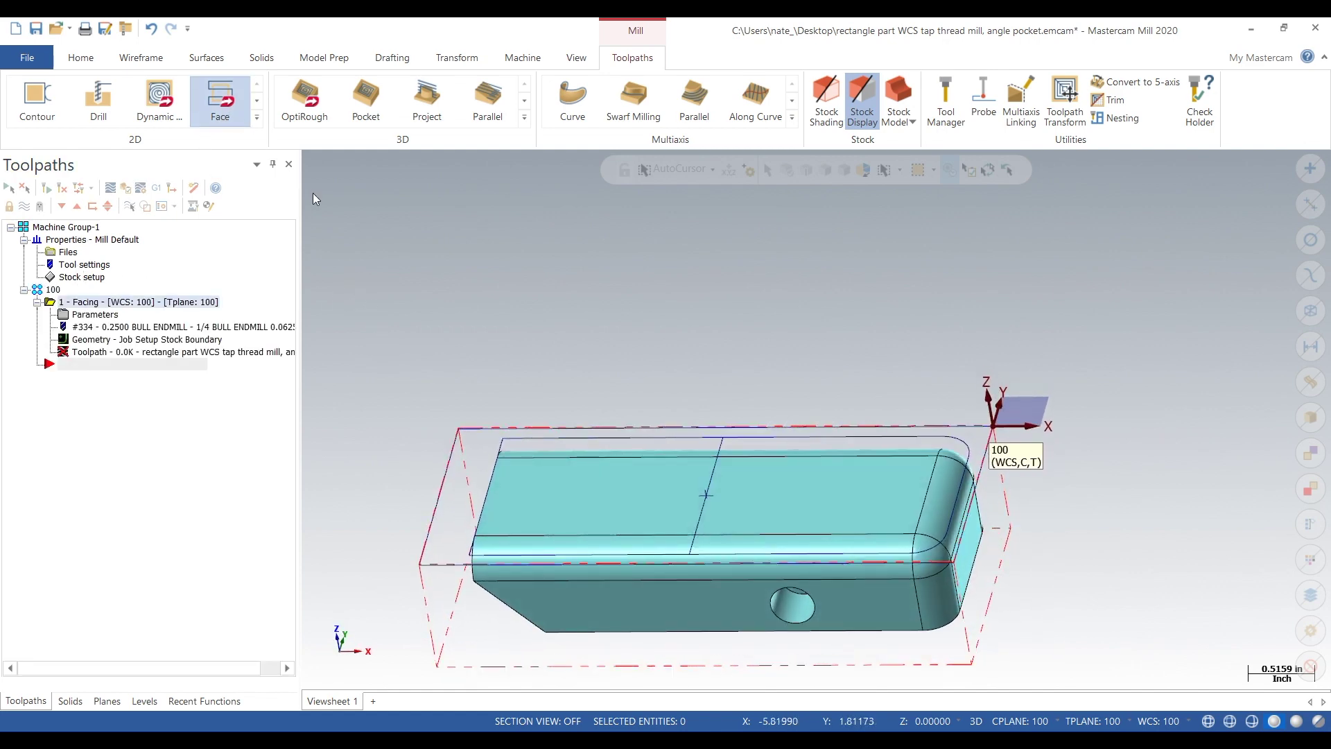
pyautogui.click(468, 422)
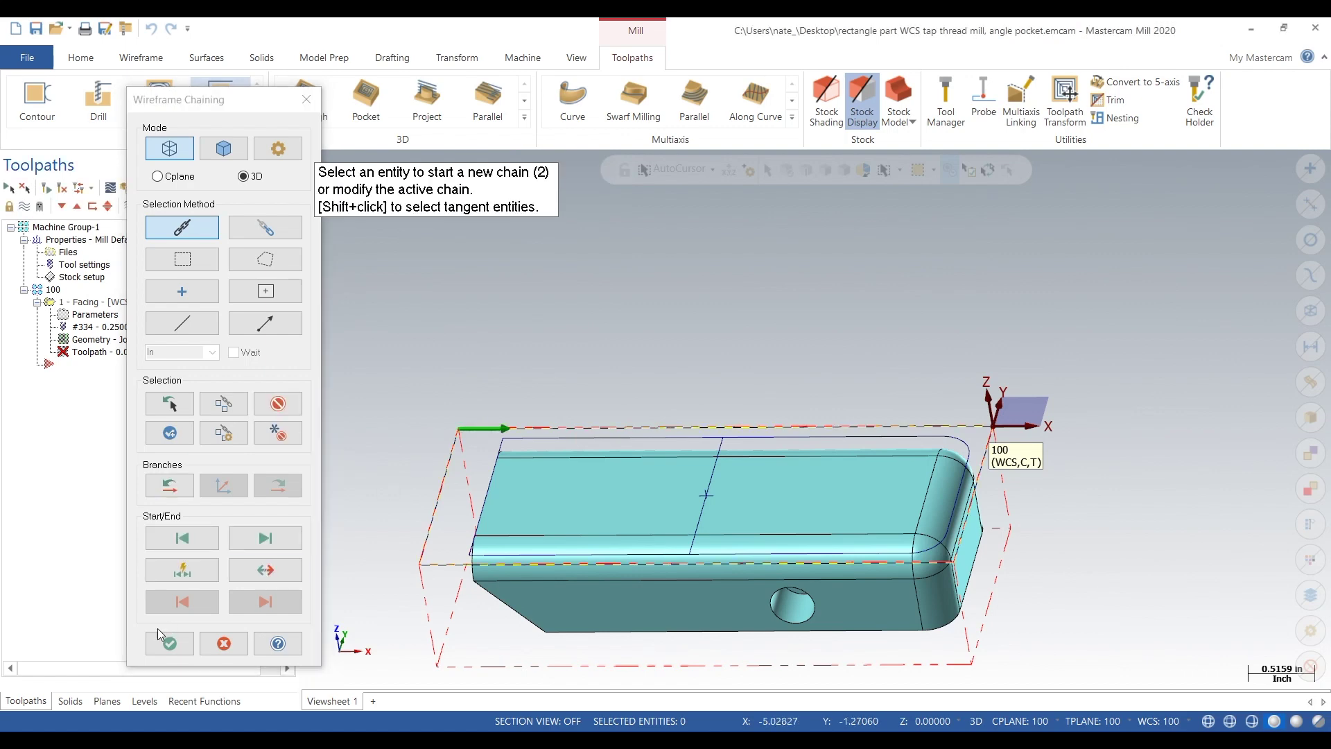
pyautogui.click(170, 643)
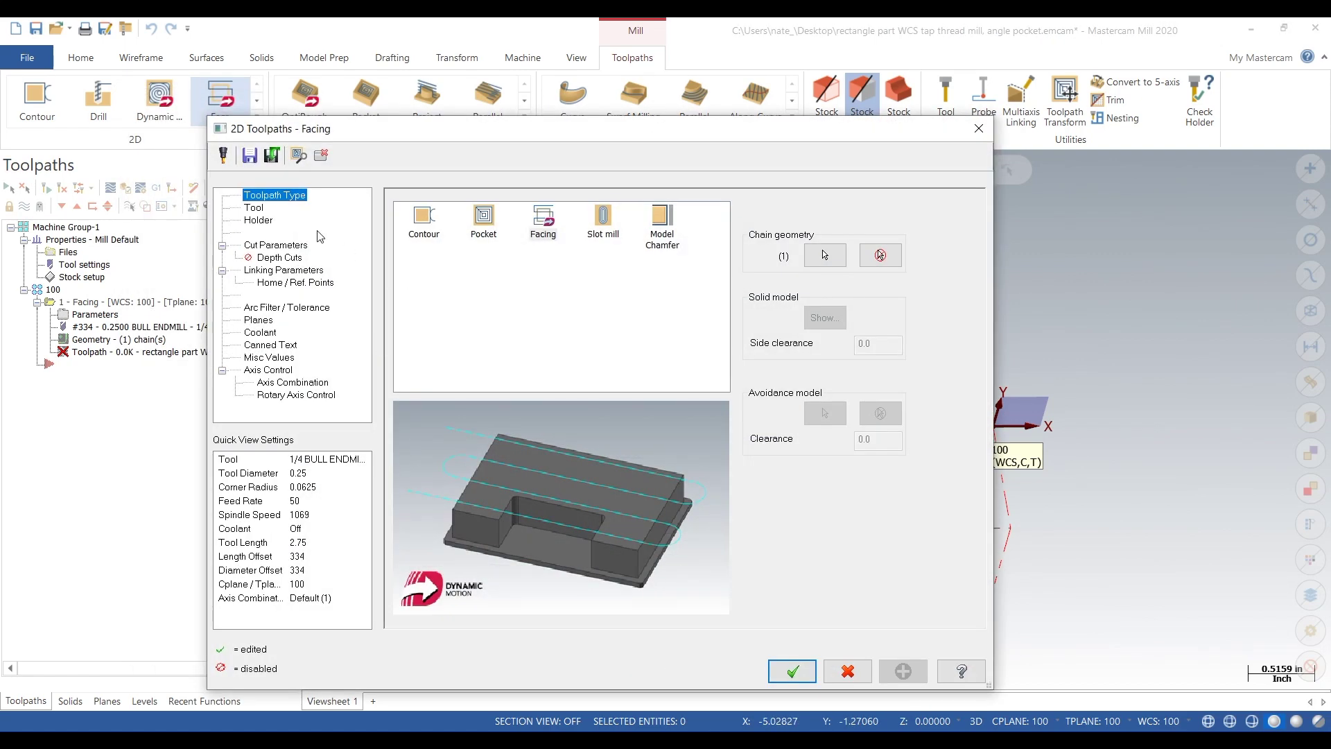
# - Edit tool 334 into a 1/4 bull endmill with 0.01 corner radius, numbered tool 1
pyautogui.click(253, 208)
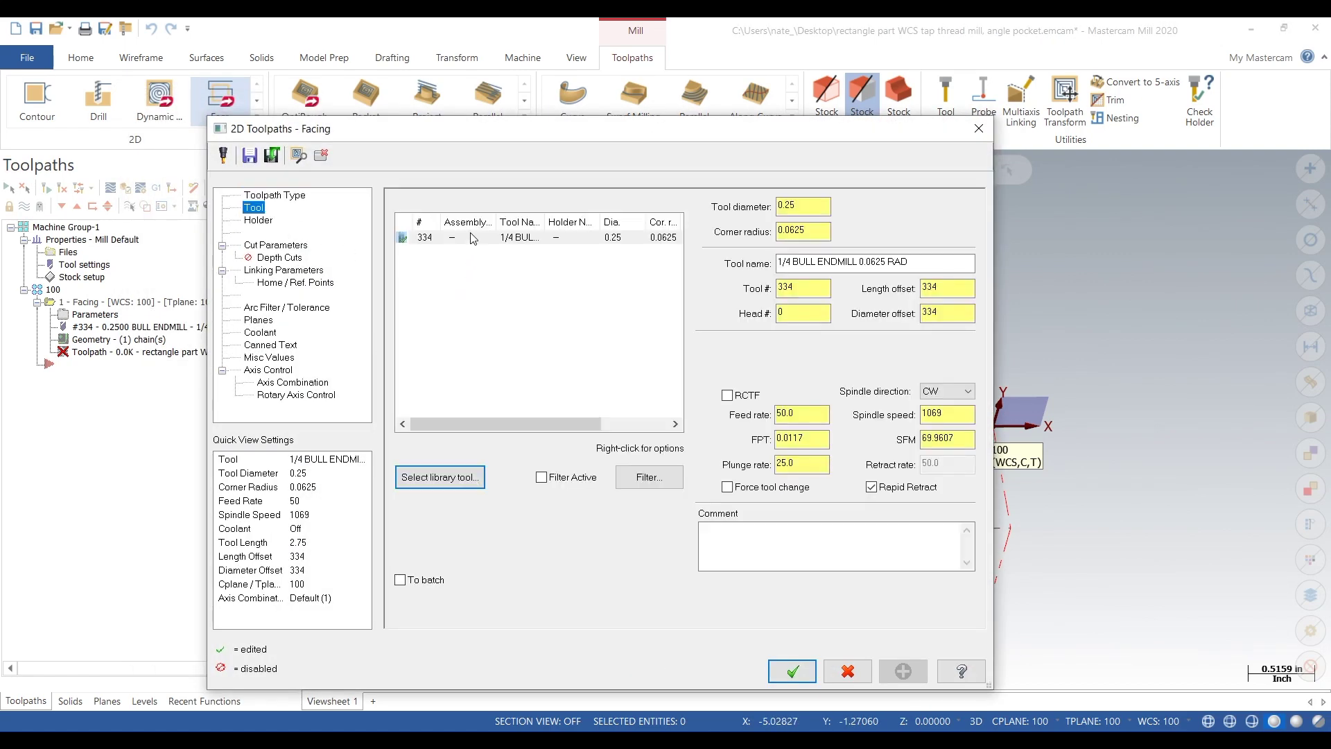
pyautogui.click(469, 238)
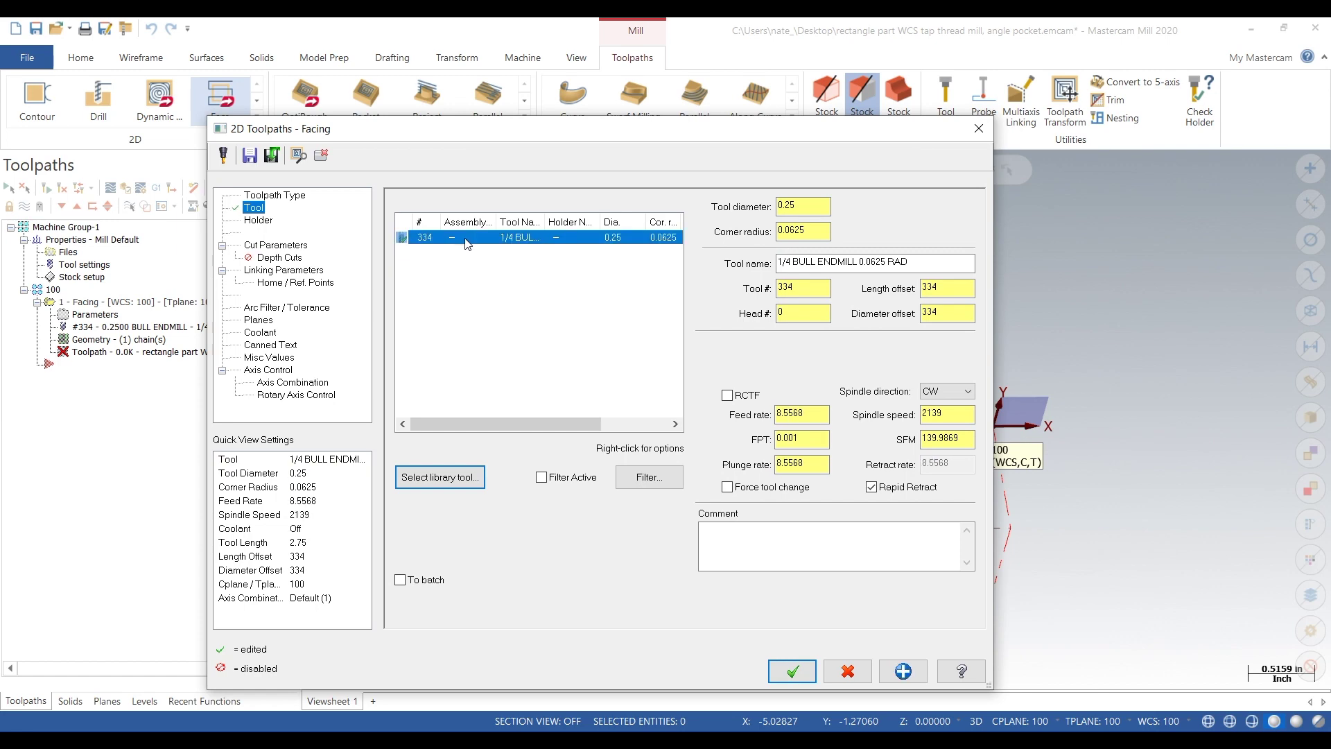
pyautogui.rightClick(468, 244)
pyautogui.click(521, 282)
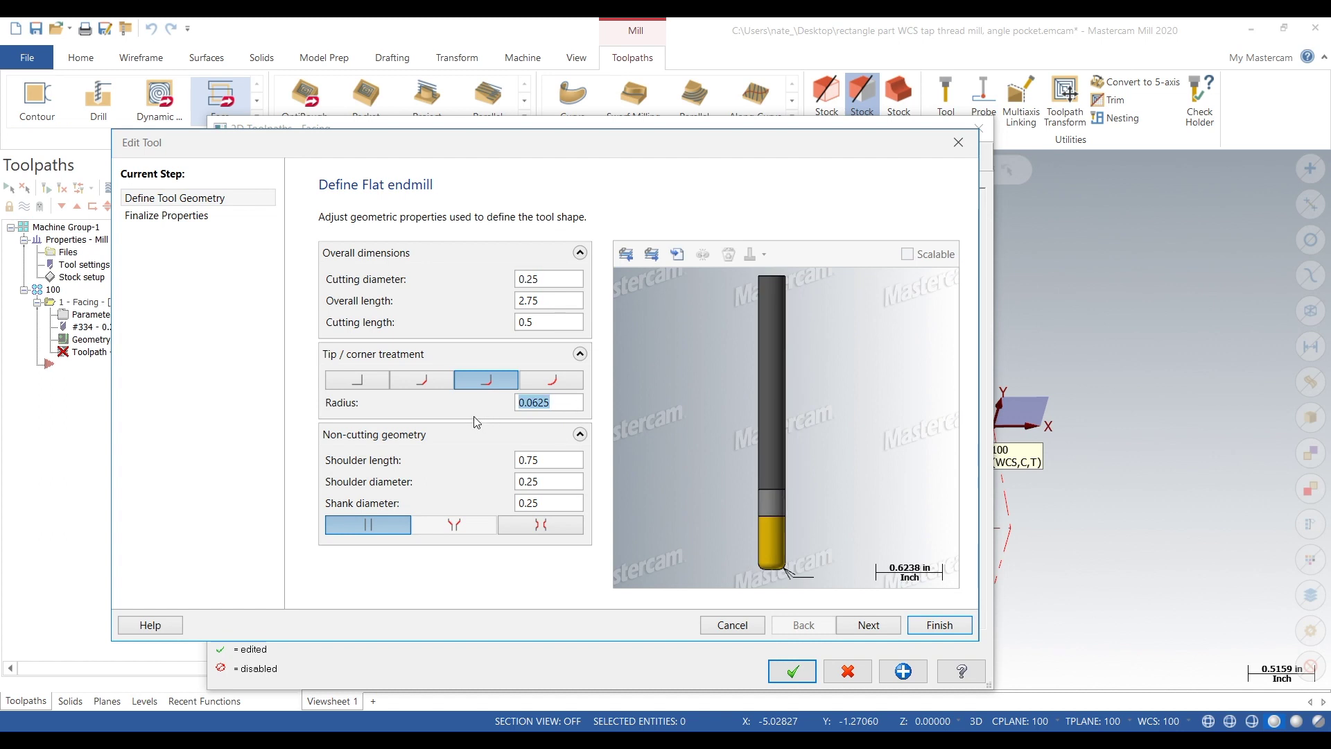
pyautogui.write('0.')
pyautogui.write('001')
pyautogui.press('Tab')
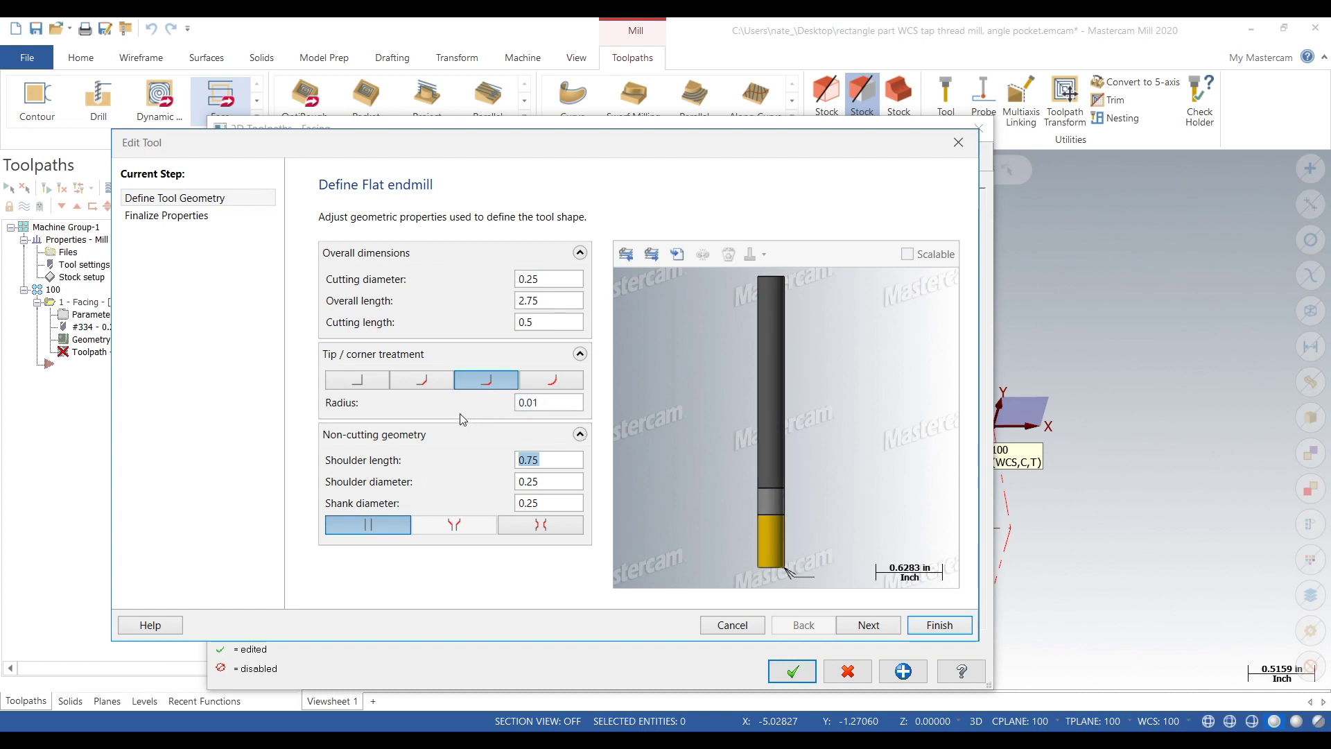
pyautogui.press('Tab')
pyautogui.click(869, 624)
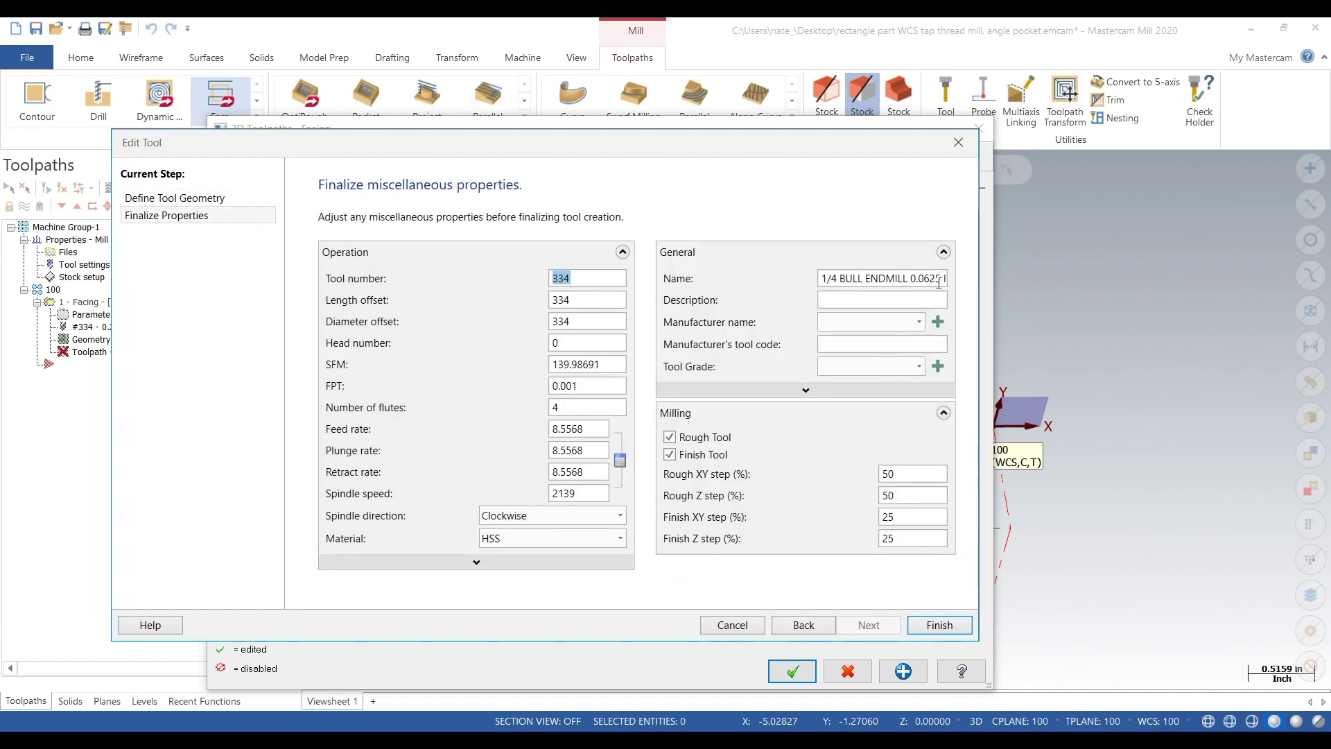
pyautogui.click(942, 299)
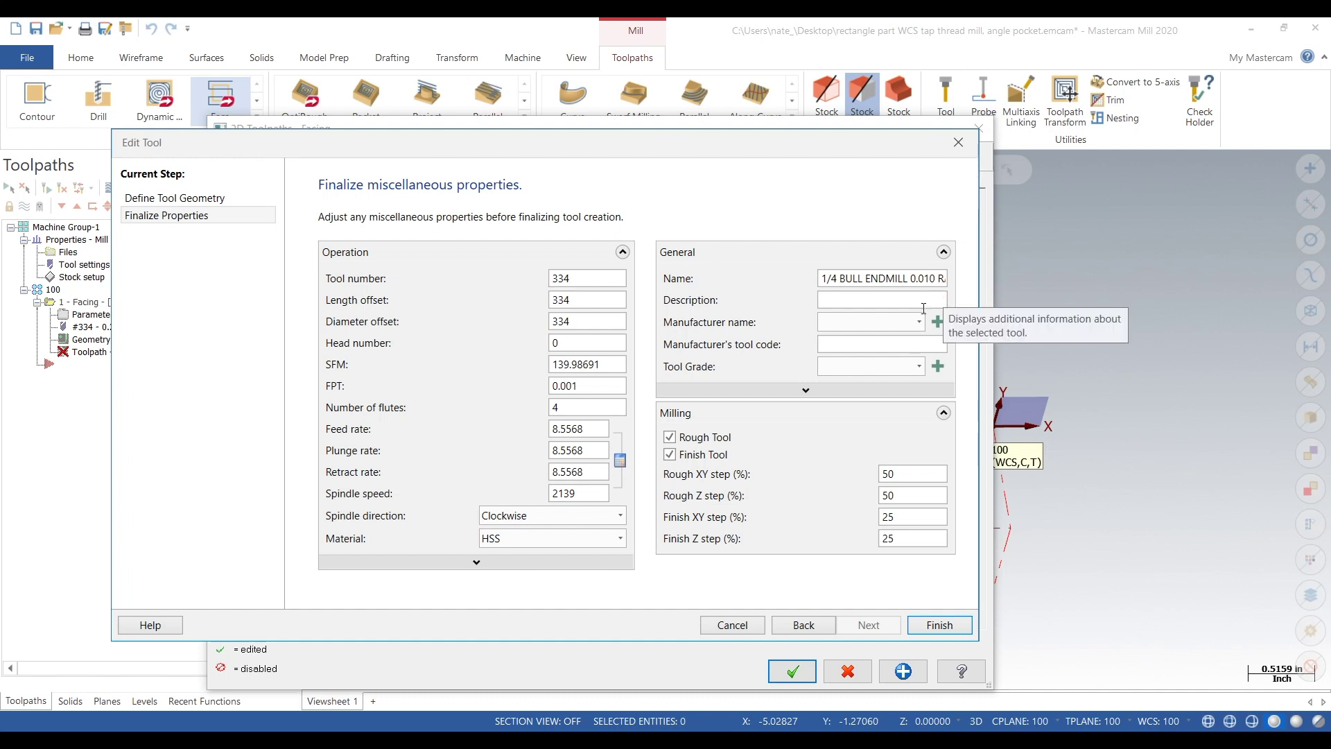
pyautogui.hotkey('shift', 'Home')
pyautogui.write('1')
pyautogui.press('Tab')
pyautogui.press('Tab')
pyautogui.press('Tab')
pyautogui.press('Tab')
pyautogui.press('Tab')
pyautogui.press('Tab')
pyautogui.press('Tab')
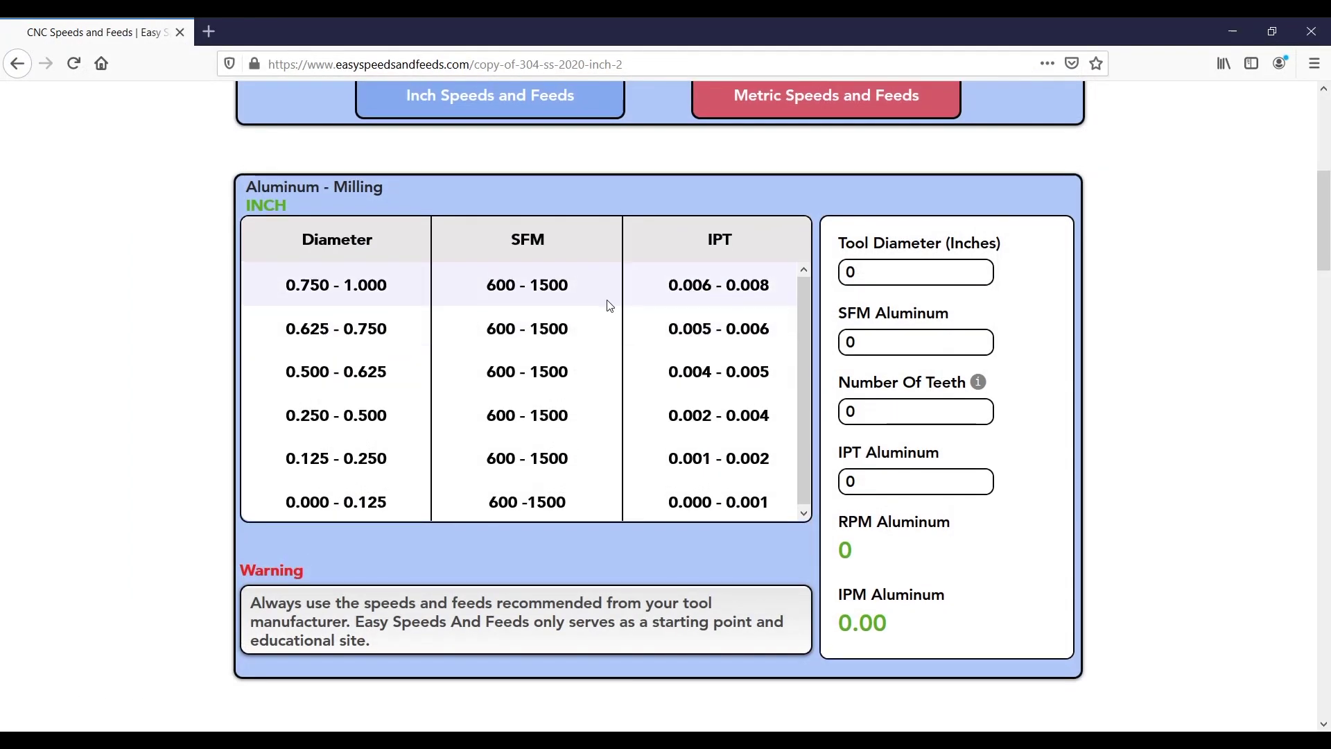
# - In the Aluminum Milling calculator, enter 0.25 diameter, 600 SFM, 3 teeth, 0.001 IPT to get 9167 RPM
pyautogui.scroll(5, 610, 301)
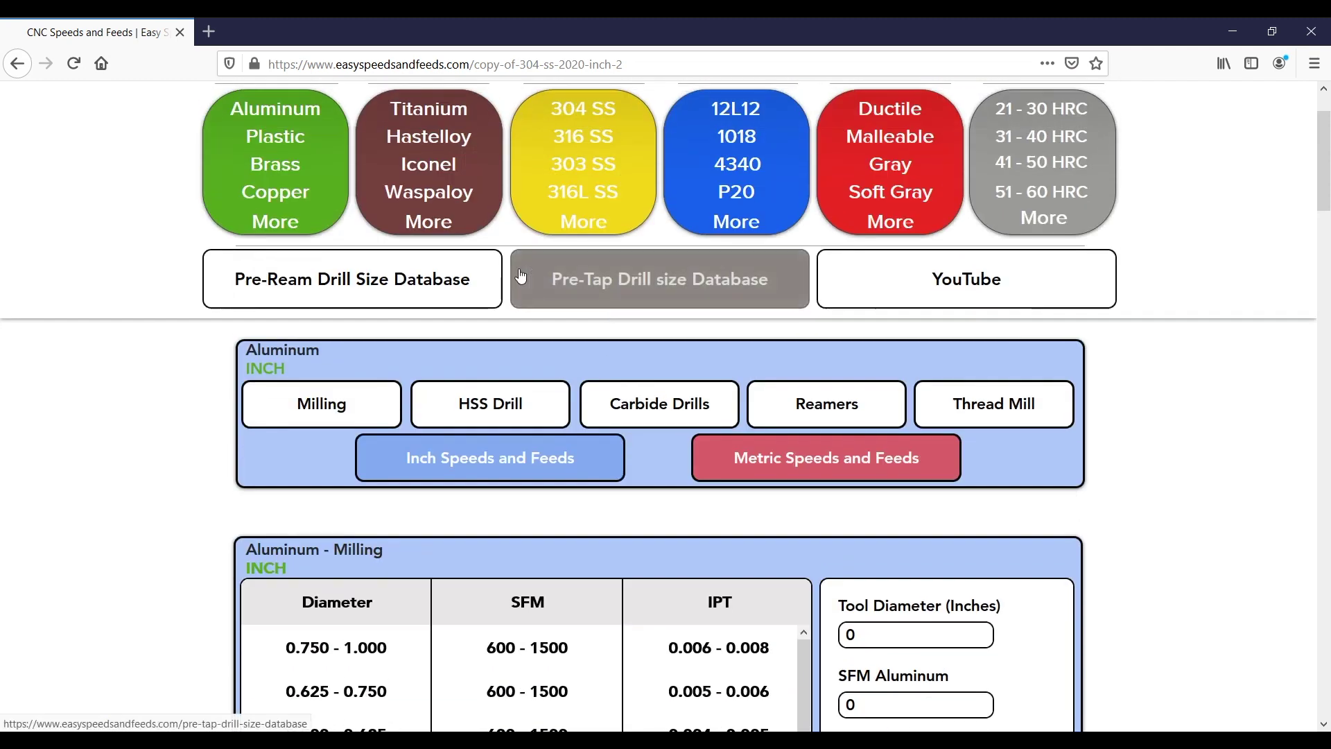
pyautogui.scroll(2, 545, 286)
pyautogui.scroll(-5, 237, 202)
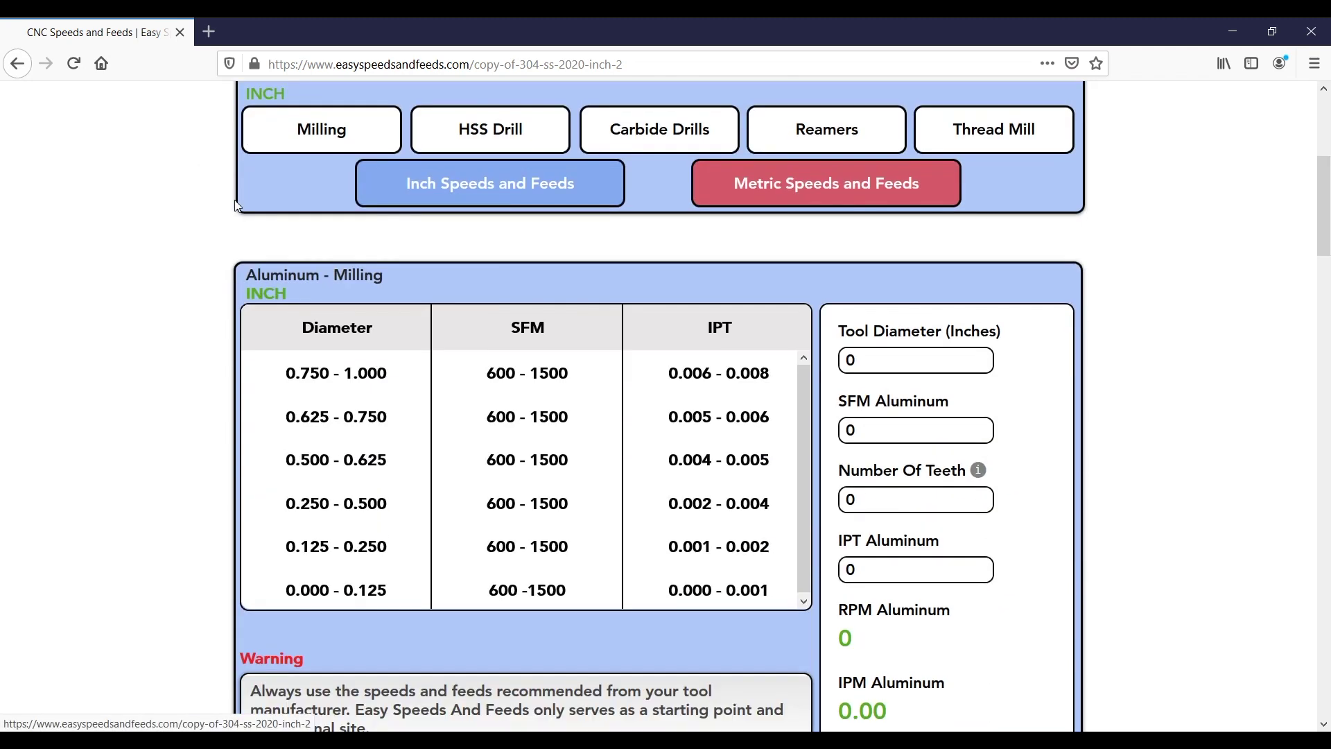
pyautogui.scroll(-2, 803, 372)
pyautogui.doubleClick(878, 280)
pyautogui.write('0.25')
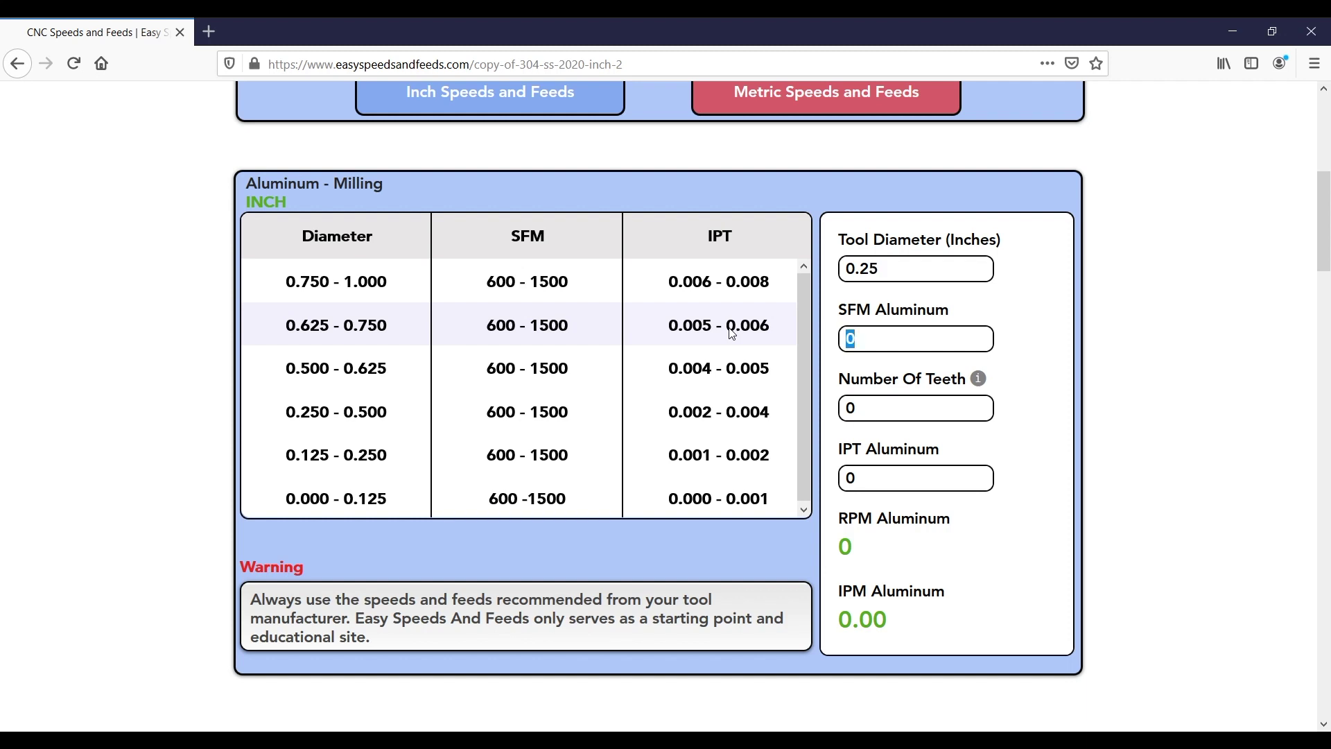
pyautogui.write('100')
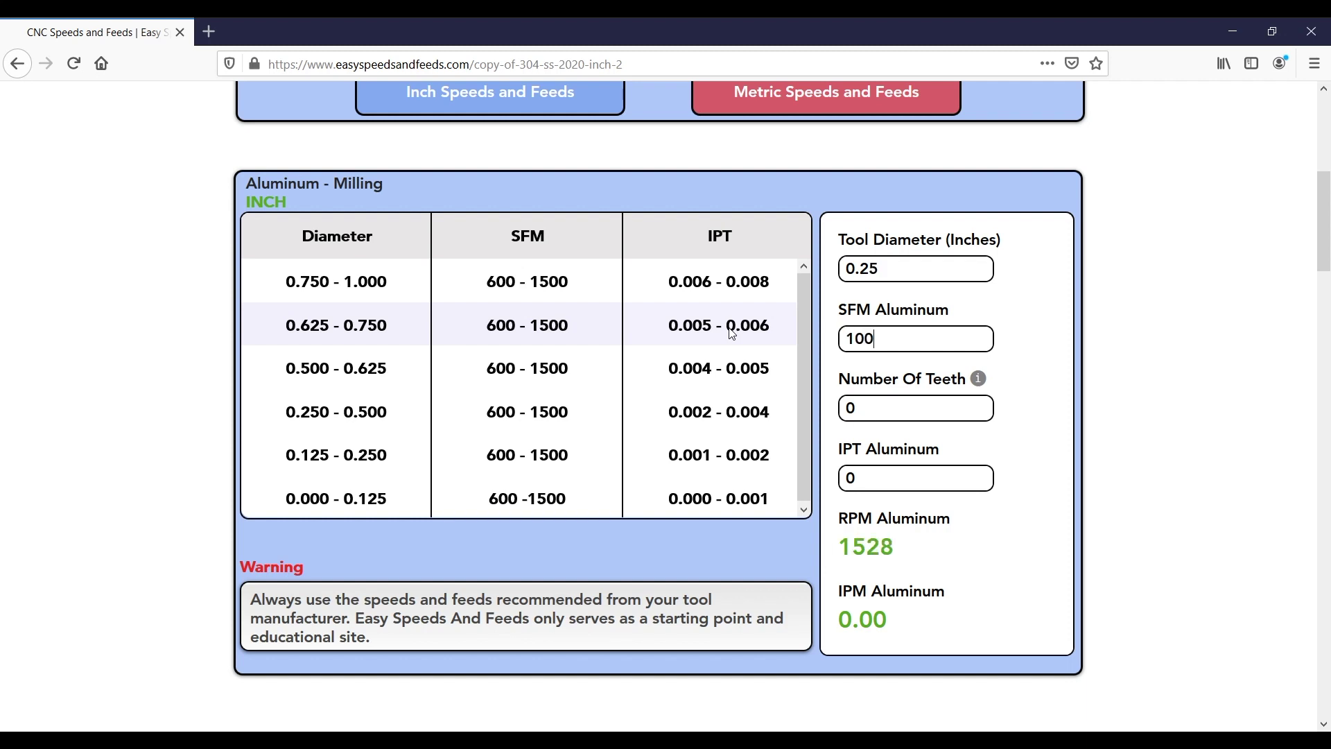
pyautogui.write('0')
pyautogui.doubleClick(829, 351)
pyautogui.write('600')
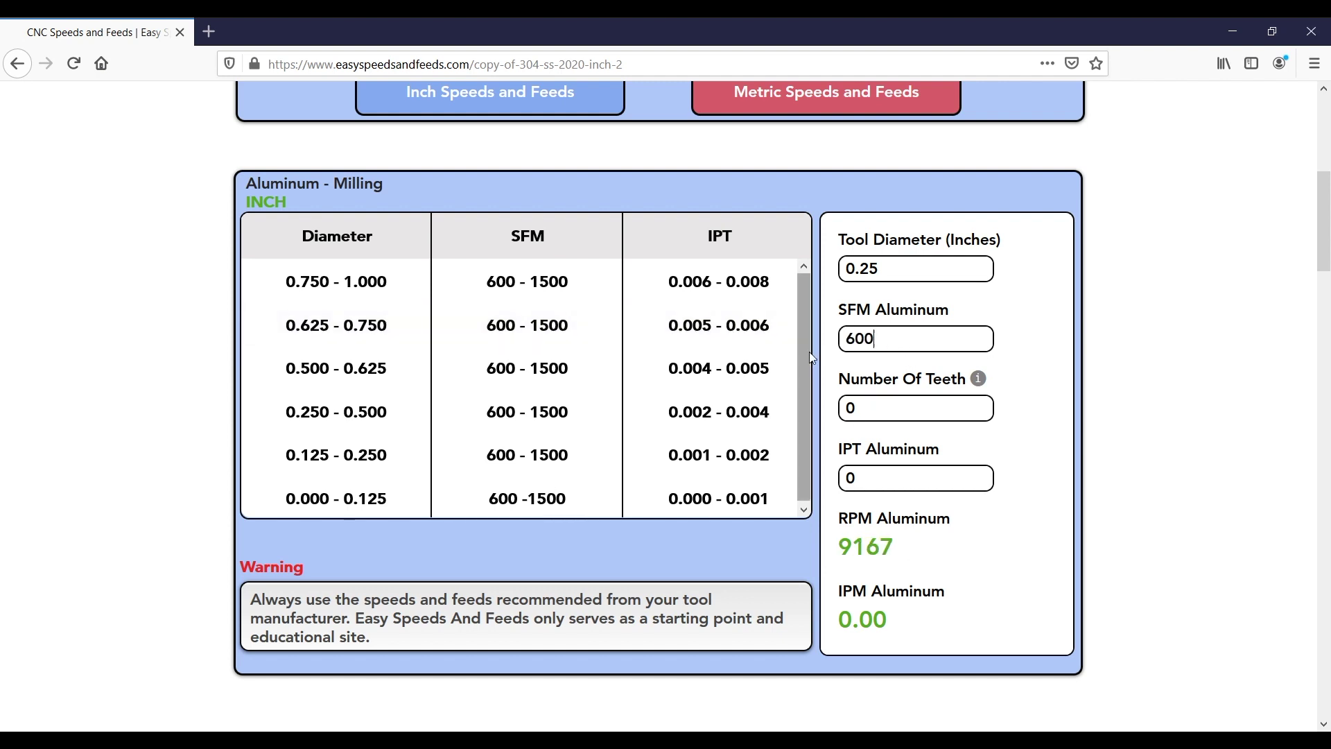
pyautogui.press('Tab')
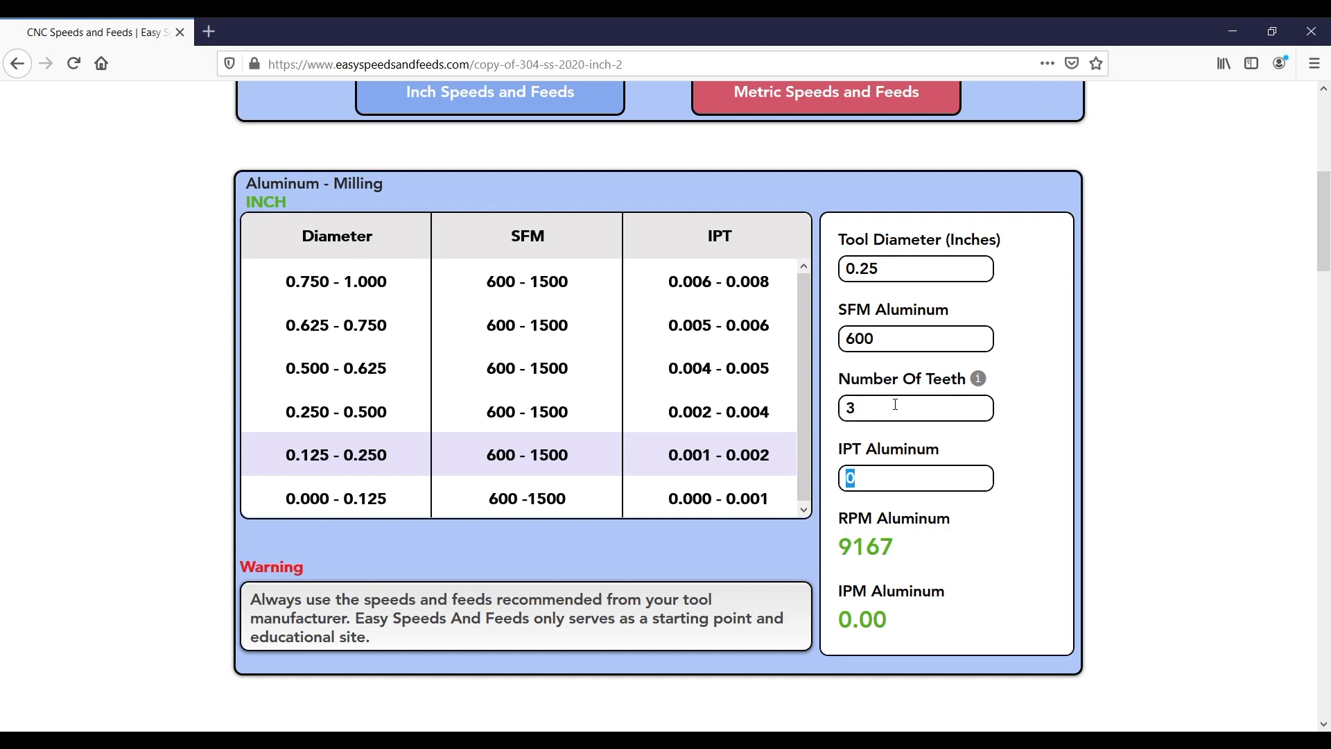
pyautogui.write('0.001')
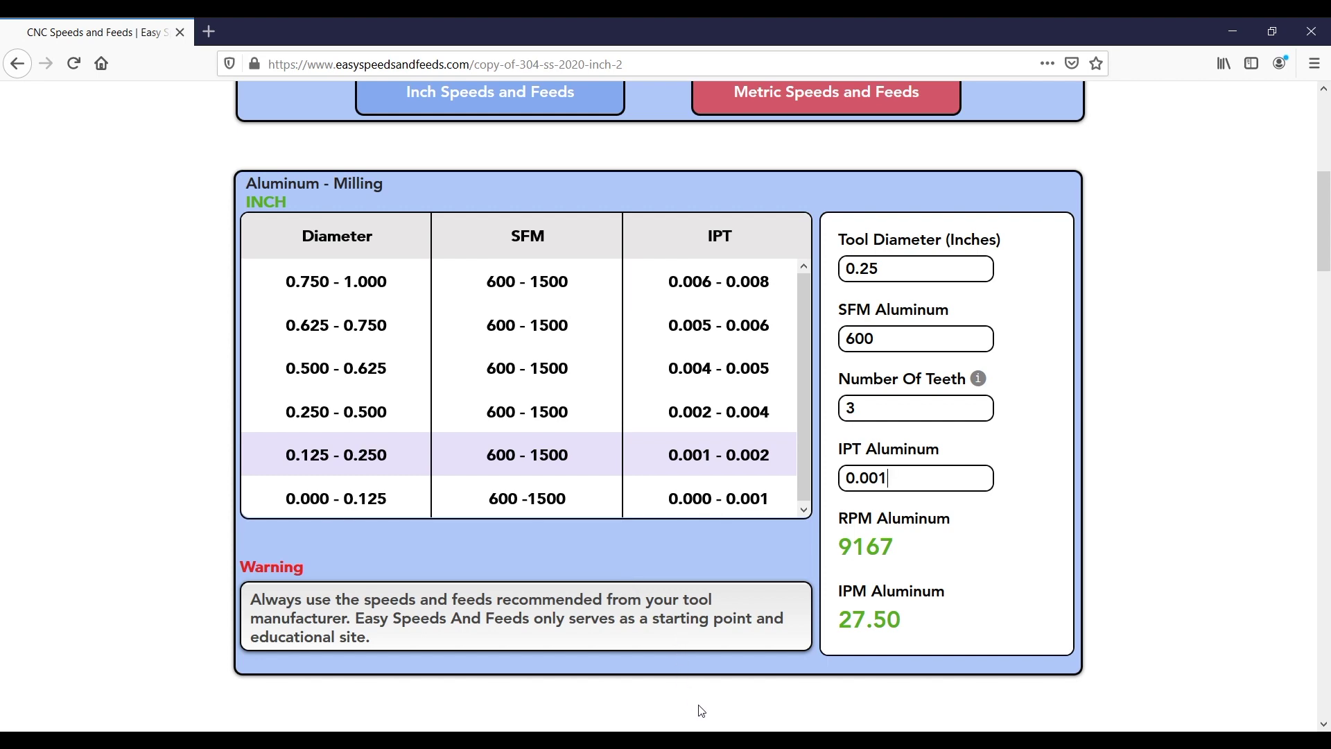
pyautogui.moveTo(669, 728)
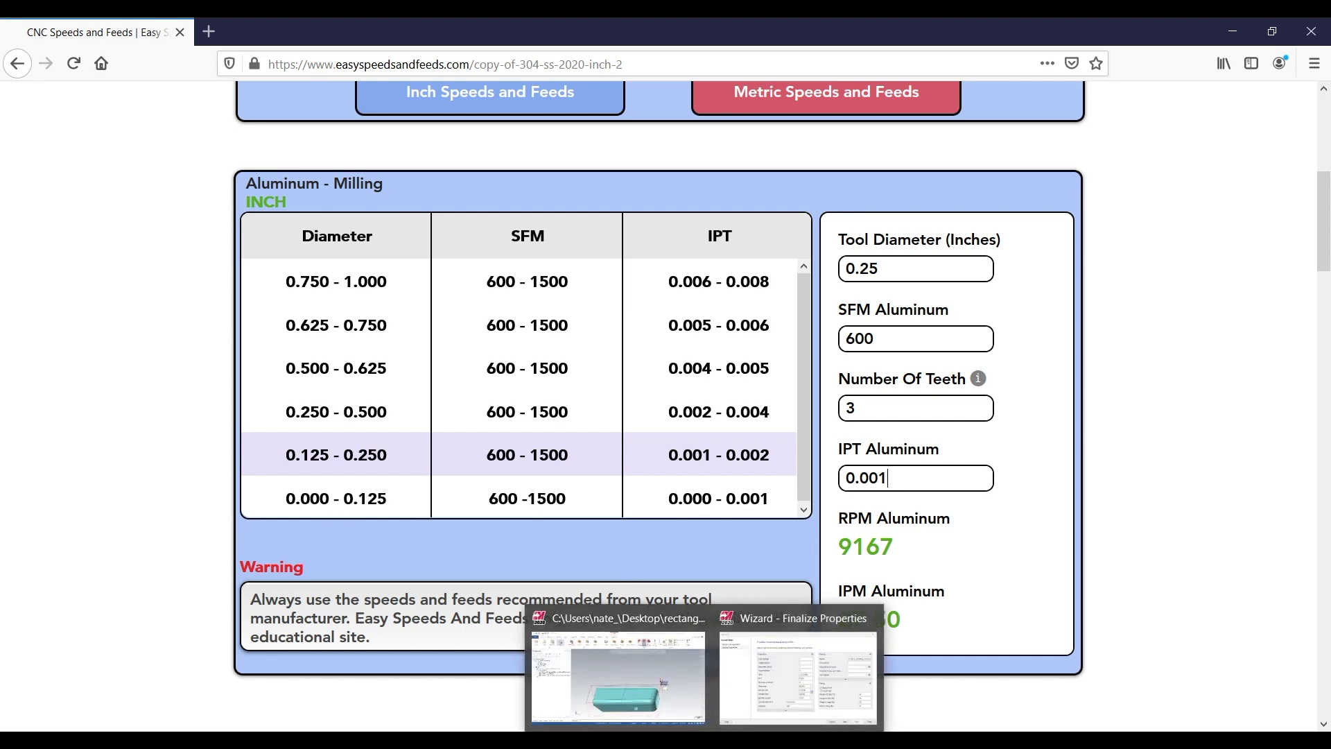
pyautogui.click(669, 705)
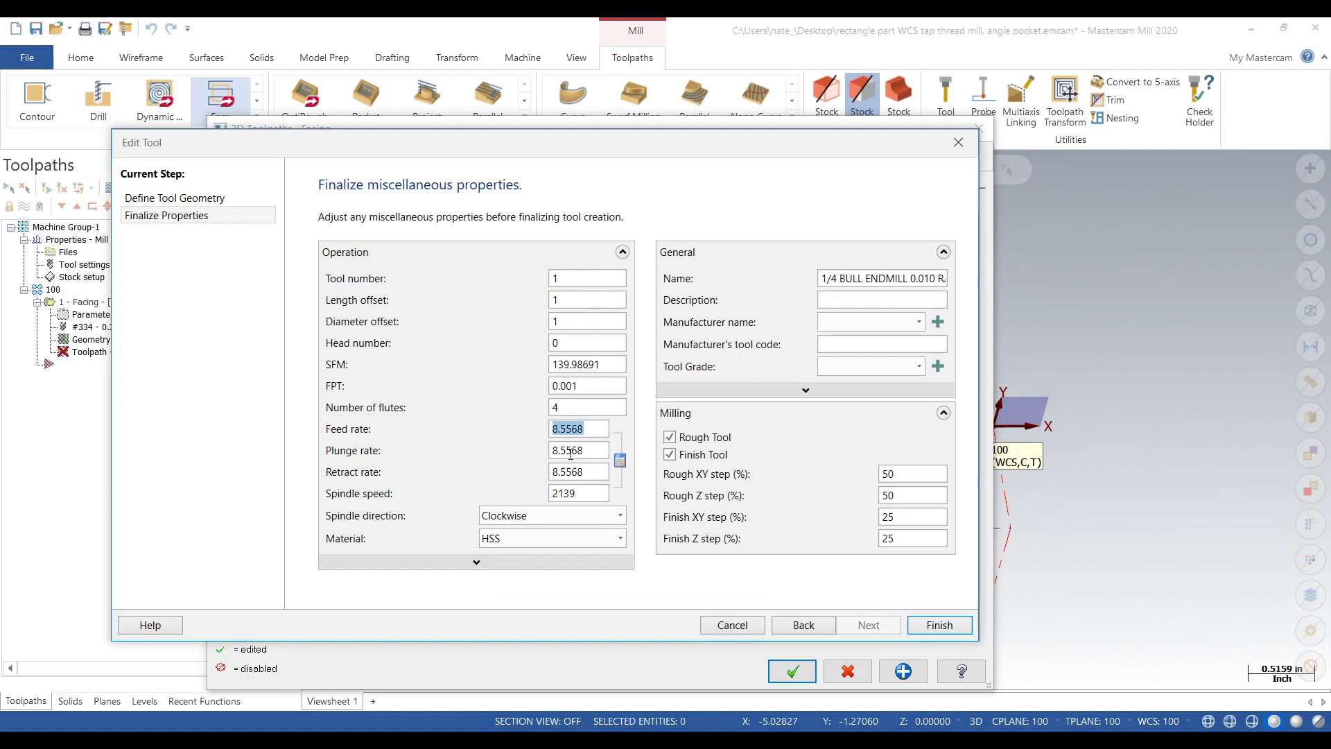
# - Set feed, plunge and retract rates to 30 and spindle speed to 9000, then finish the tool
pyautogui.write('9000')
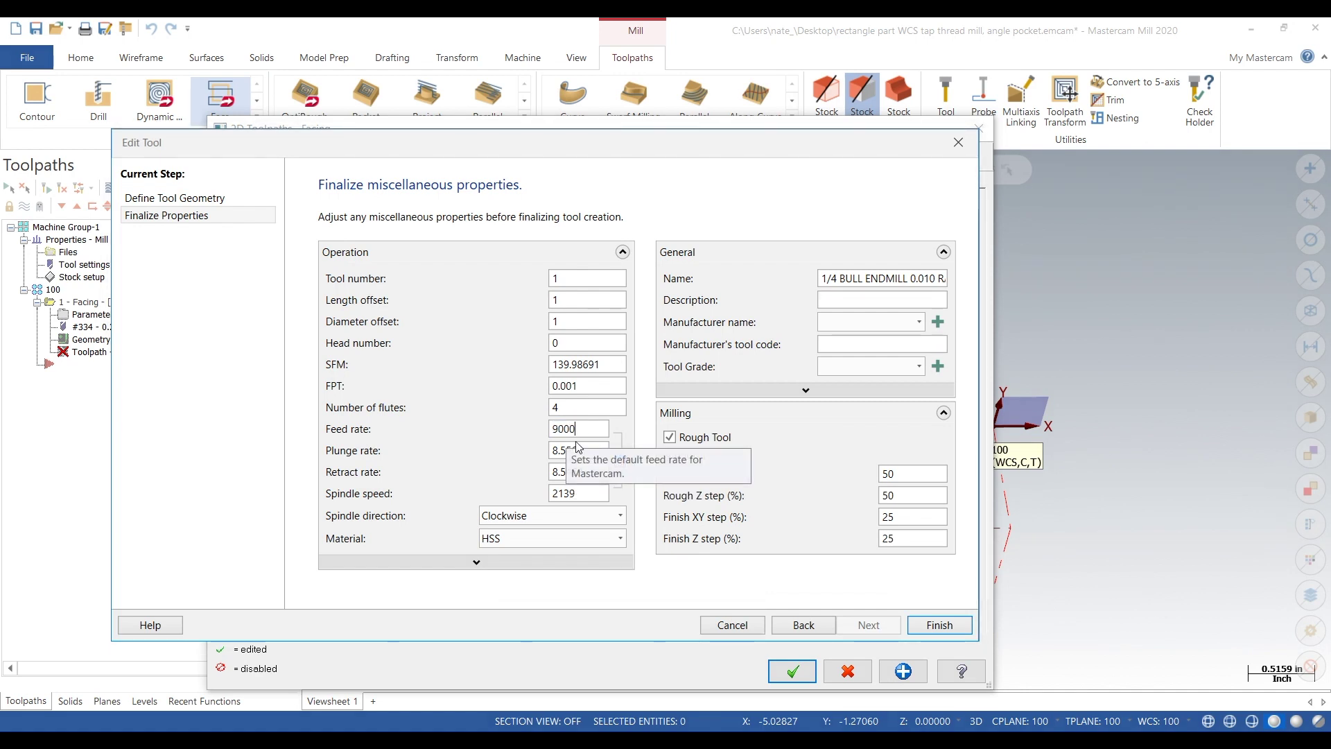
pyautogui.click(588, 449)
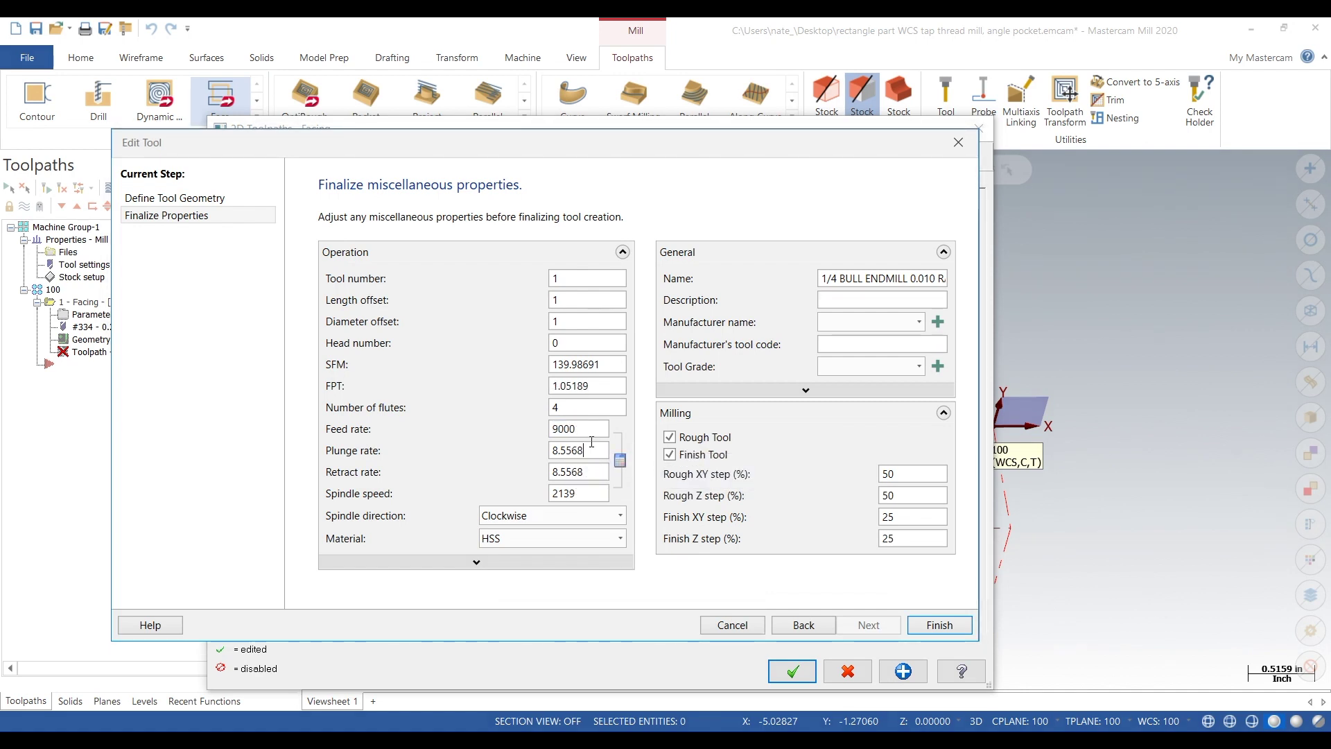
pyautogui.moveTo(590, 430); pyautogui.dragTo(520, 429)
pyautogui.write('30')
pyautogui.press('Tab')
pyautogui.write('30')
pyautogui.press('Tab')
pyautogui.write('30')
pyautogui.press('Tab')
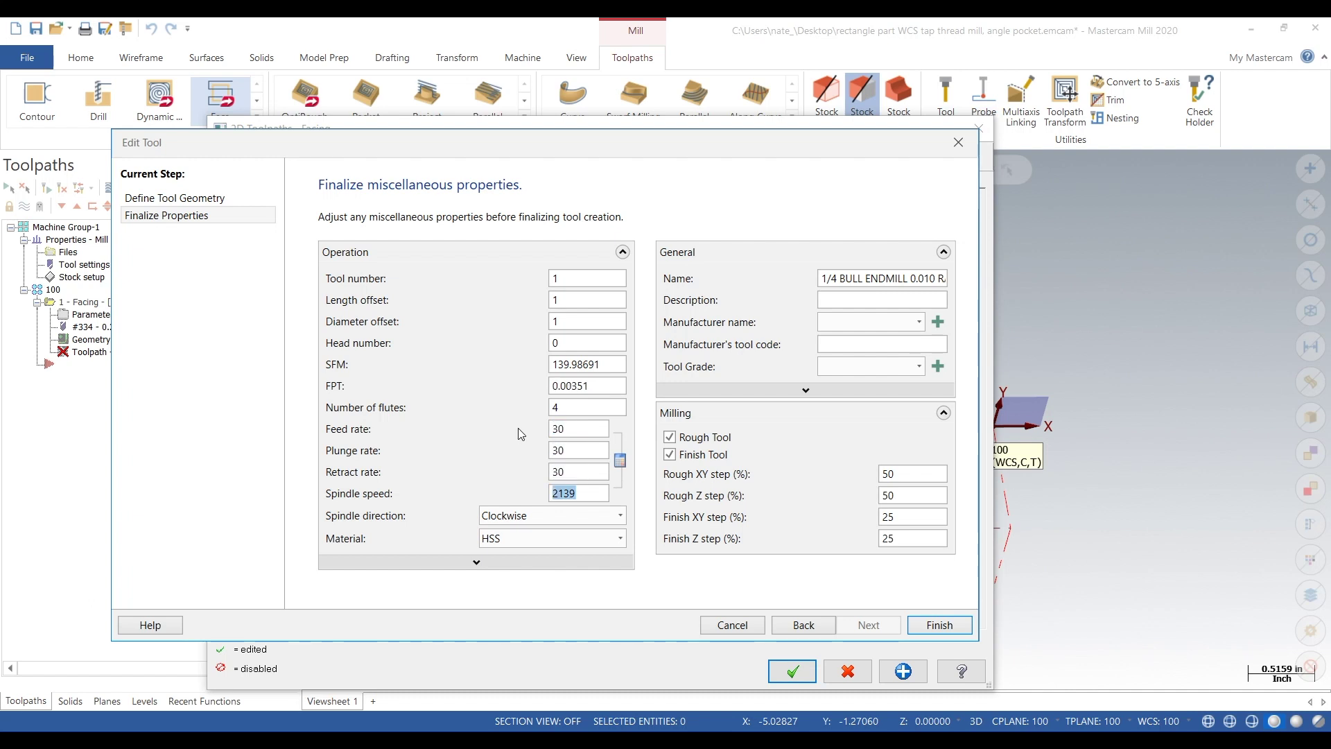
pyautogui.write('9000')
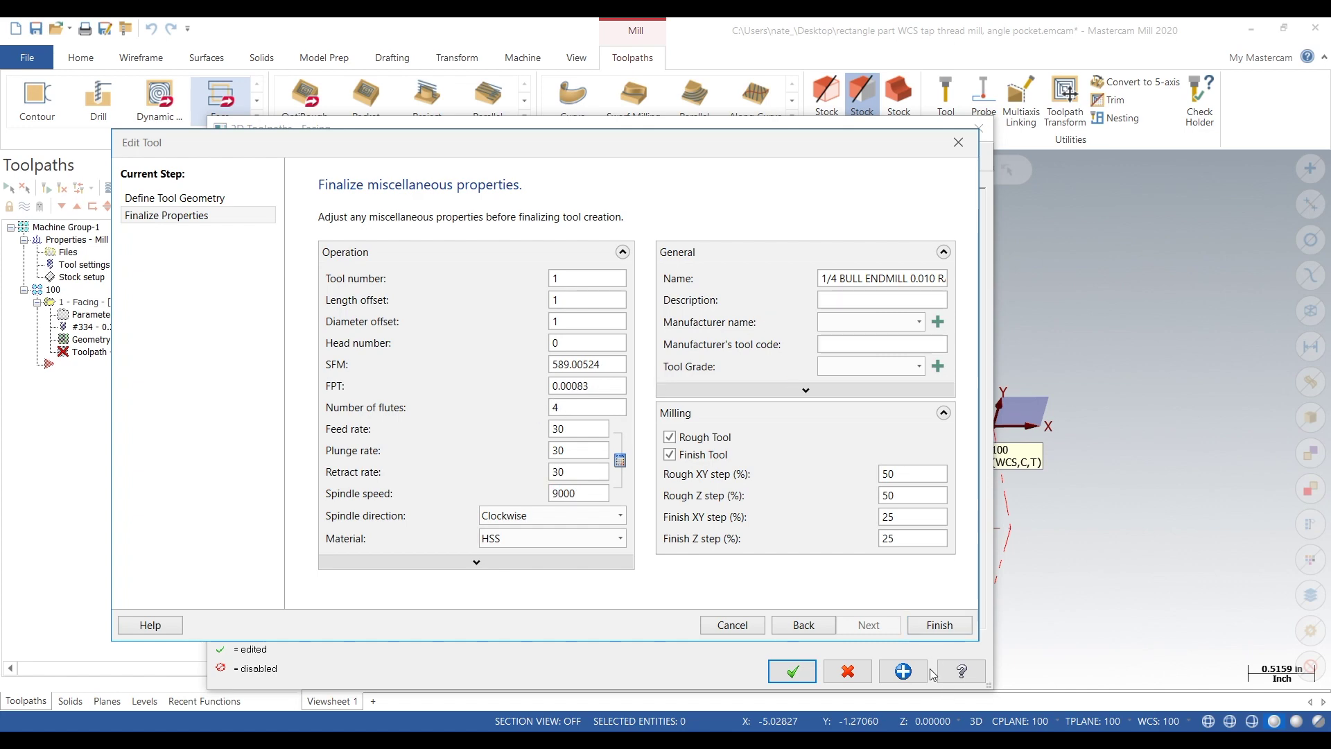
pyautogui.click(928, 623)
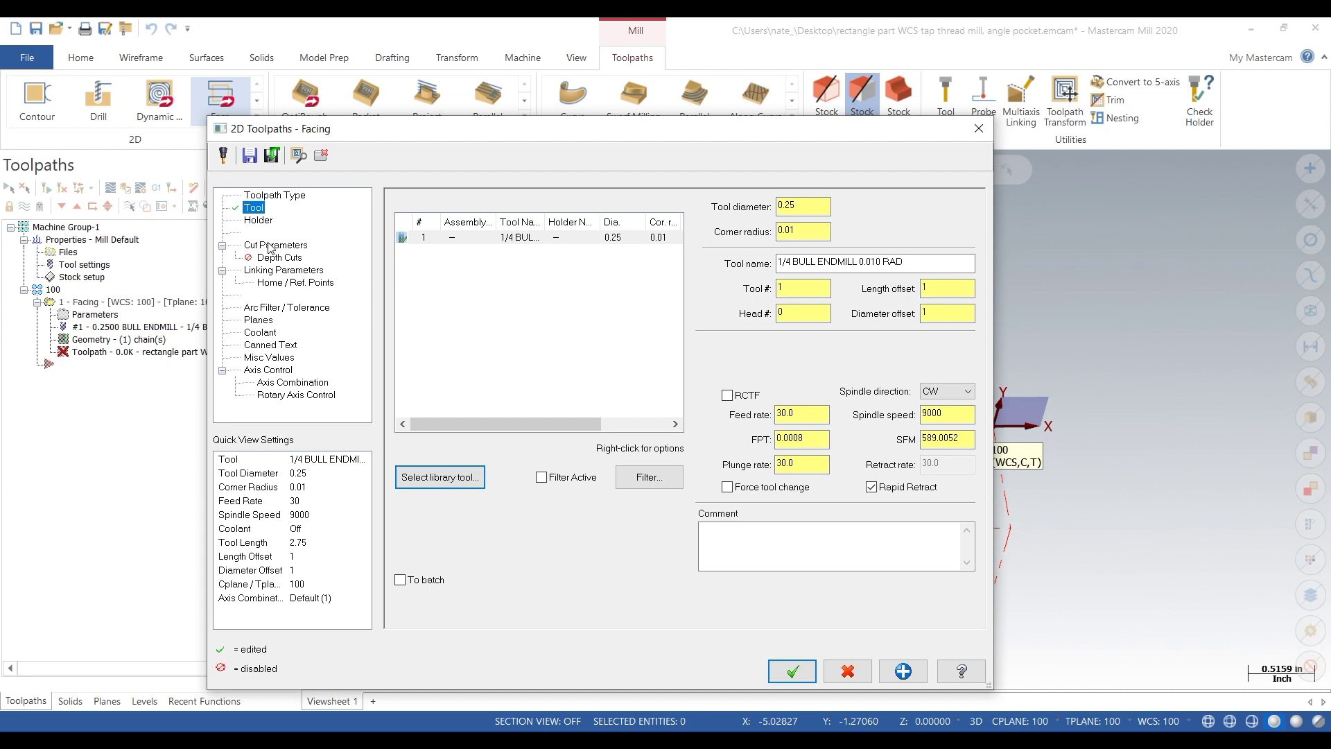
# - Set stock to leave on floors to 0 and generate the facing toolpath
pyautogui.click(275, 246)
pyautogui.doubleClick(582, 547)
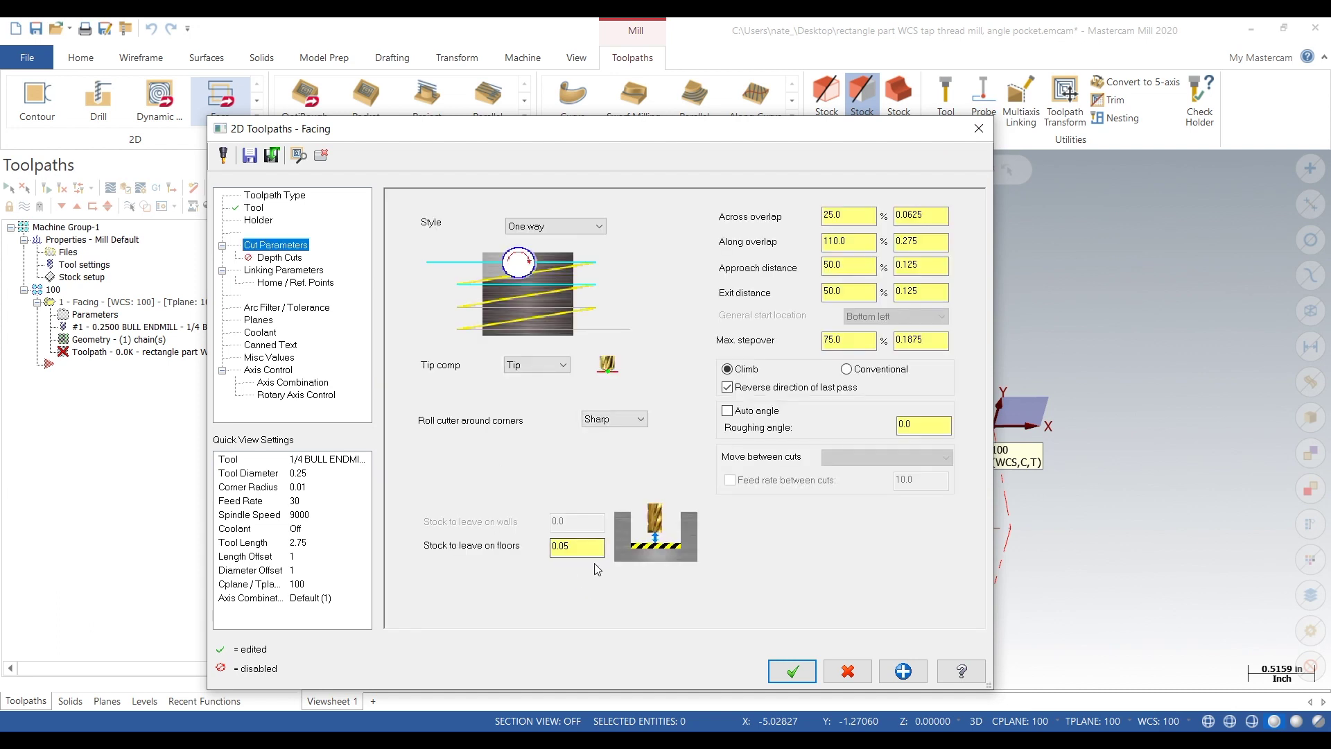
pyautogui.write('0')
pyautogui.click(271, 271)
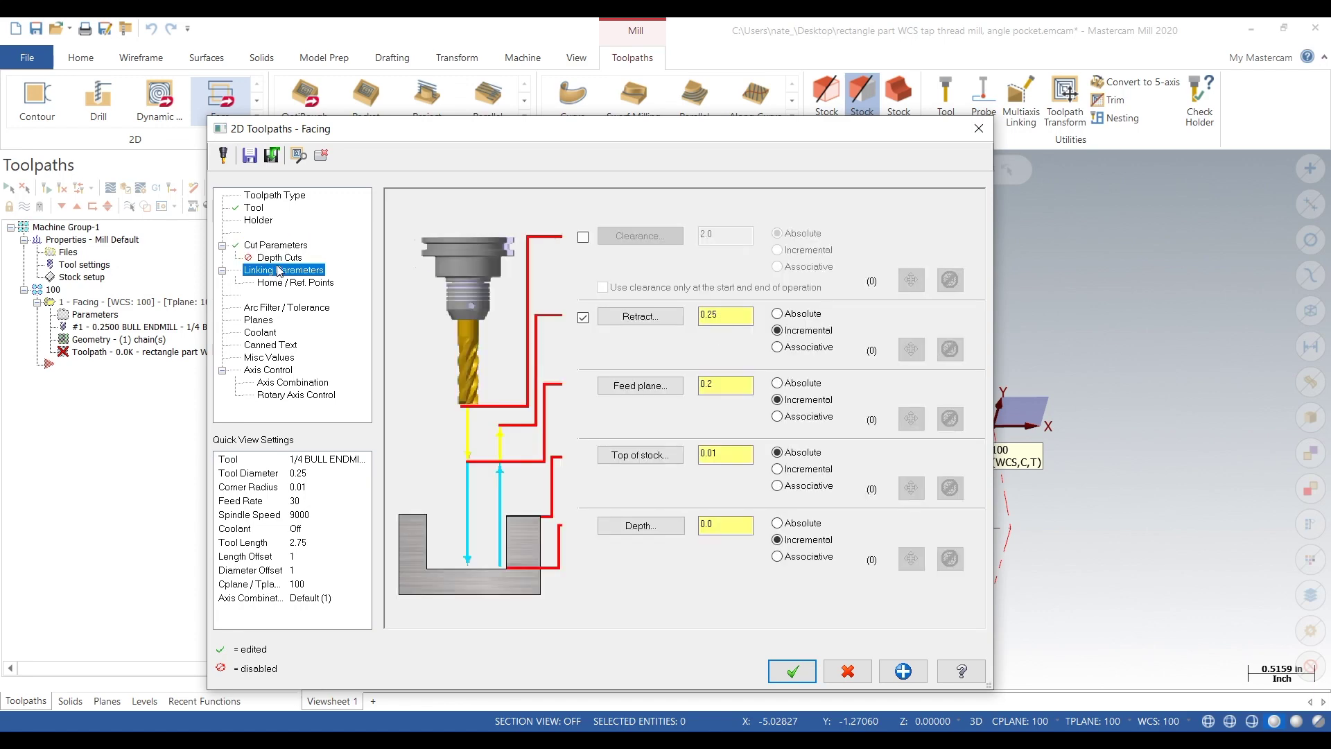
pyautogui.click(792, 664)
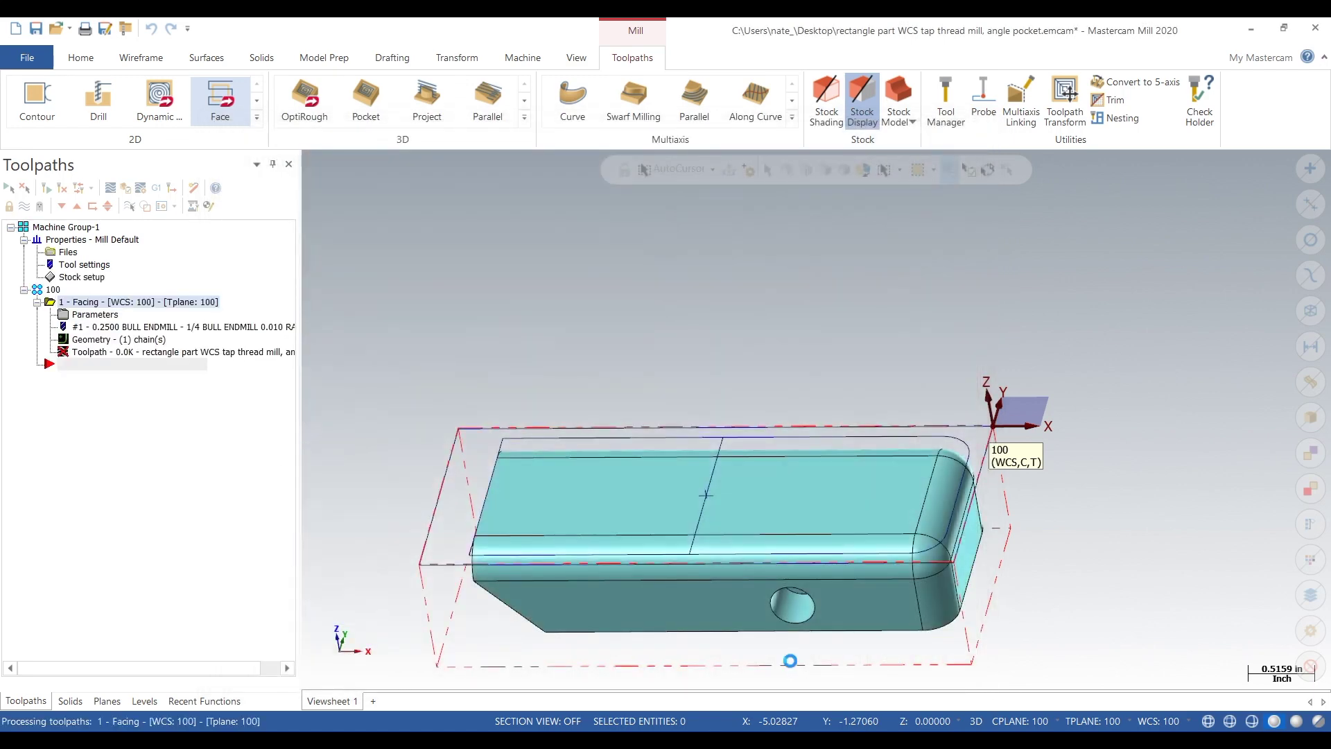
# - Change the facing style to Zigzag and regenerate the toolpath, viewed from Top
pyautogui.click(95, 314)
pyautogui.click(260, 246)
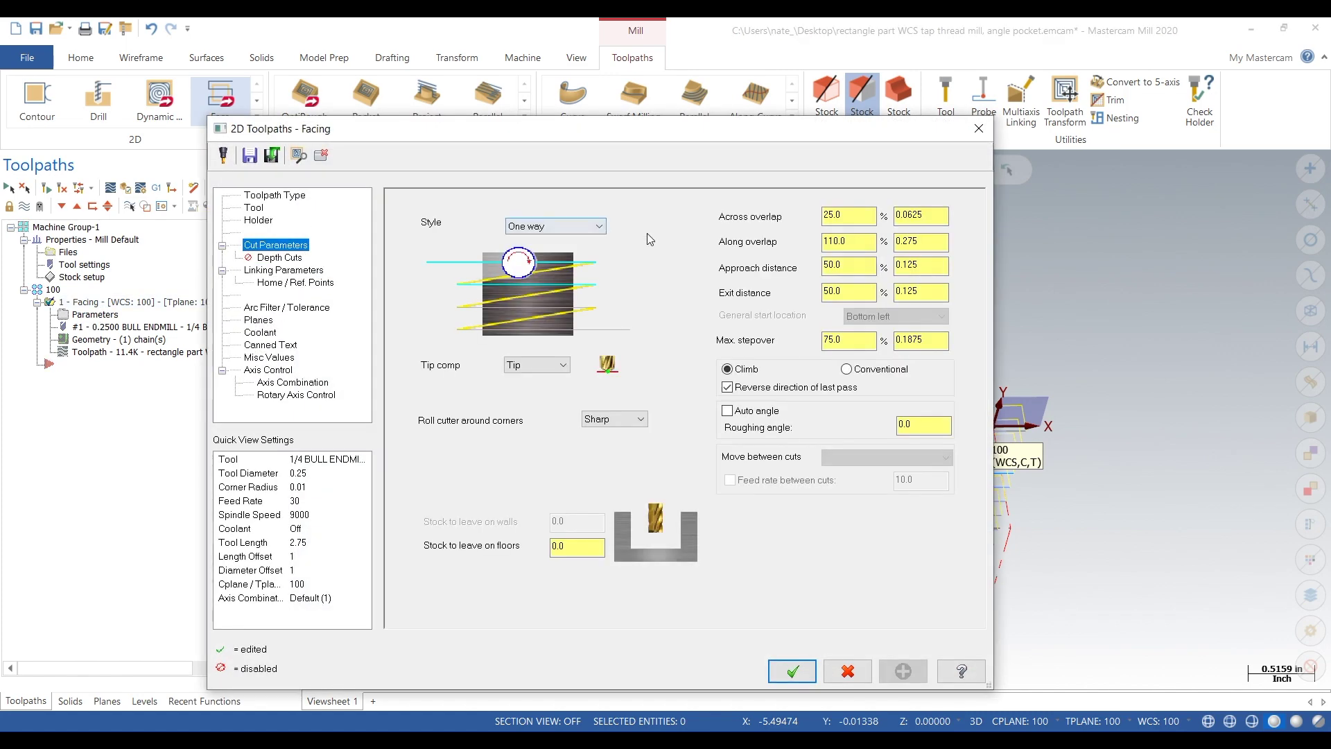
pyautogui.click(597, 226)
pyautogui.click(548, 239)
pyautogui.click(792, 671)
pyautogui.rightClick(678, 337)
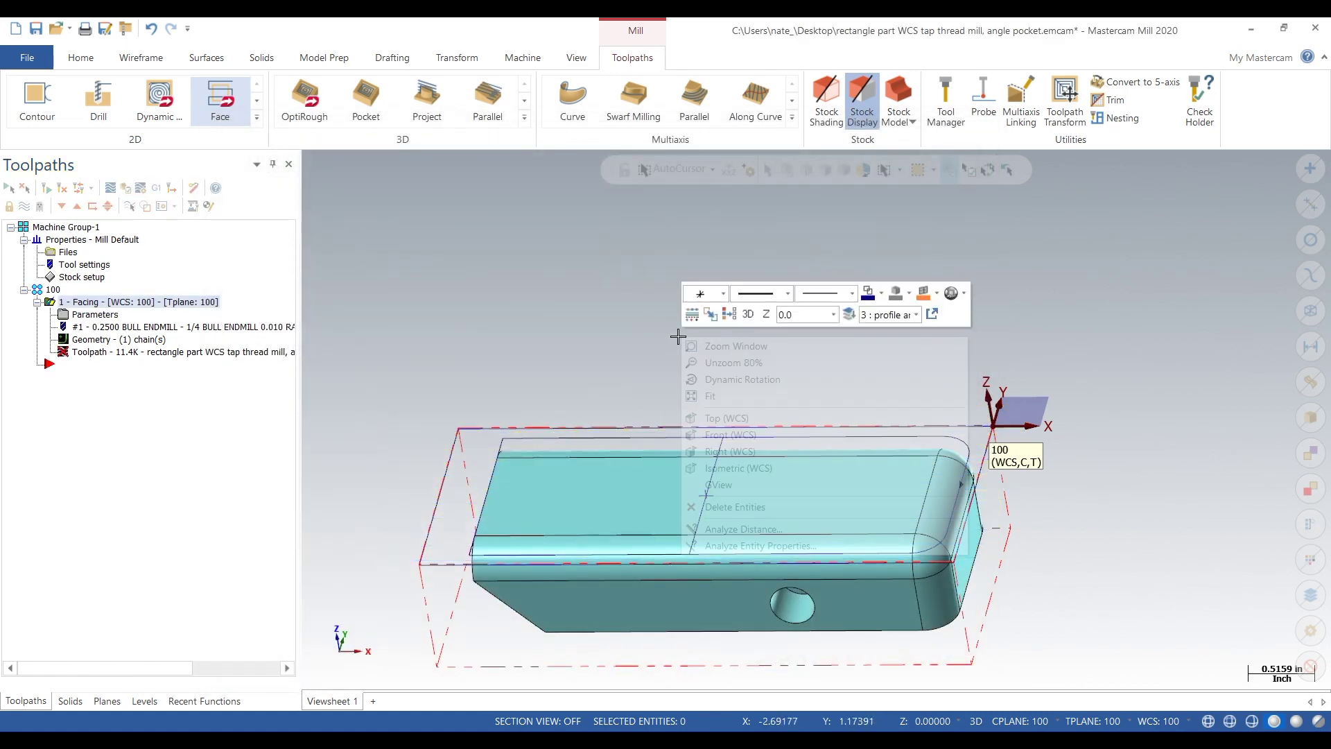
pyautogui.click(721, 417)
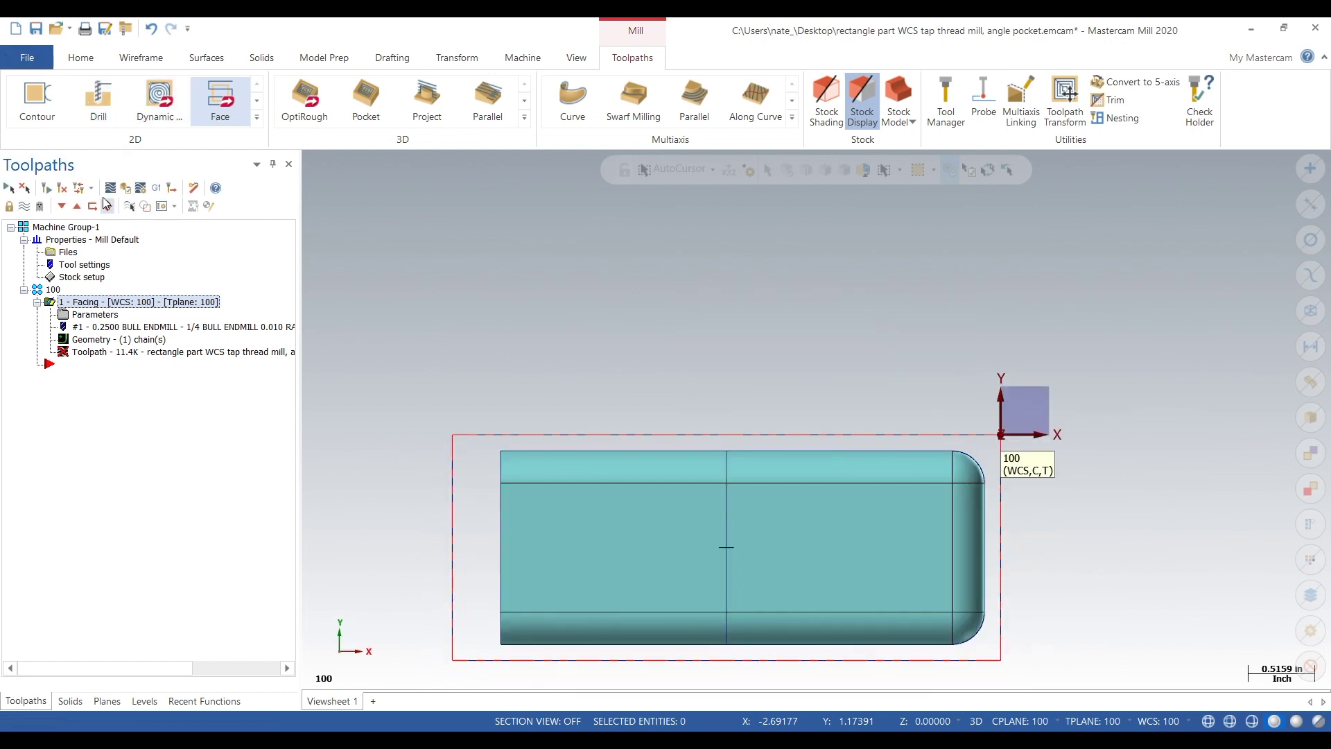
pyautogui.click(46, 188)
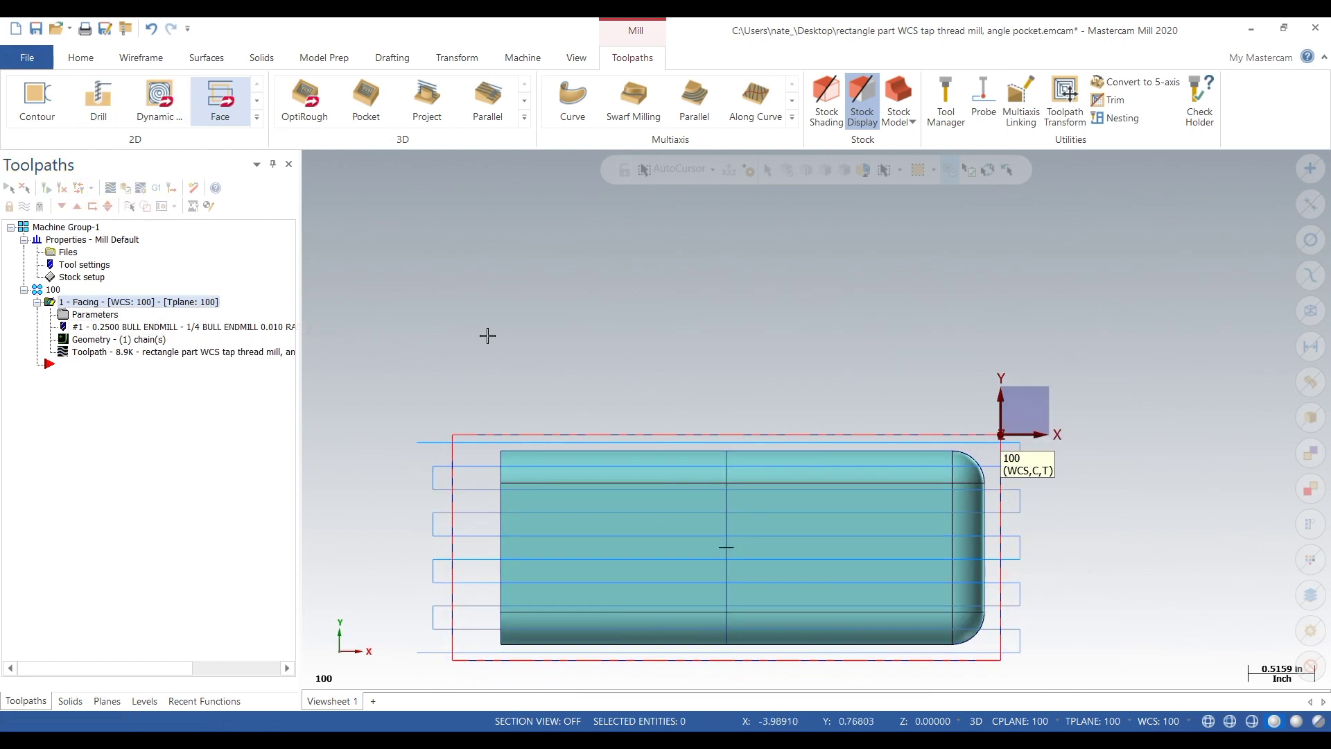
pyautogui.scroll(-1, 484, 335)
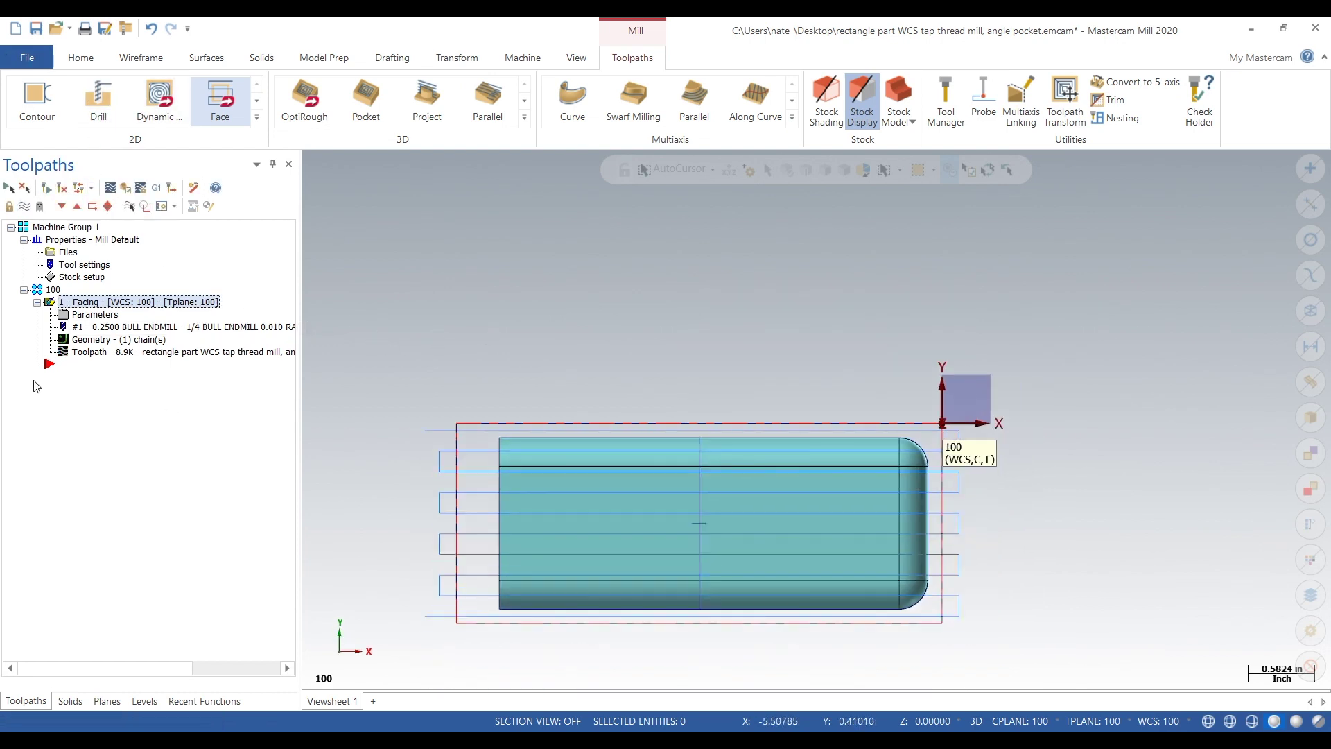
# - Chain the stock boundary as machining region and the part's top edge as avoidance region for Dynamic mill
pyautogui.click(153, 98)
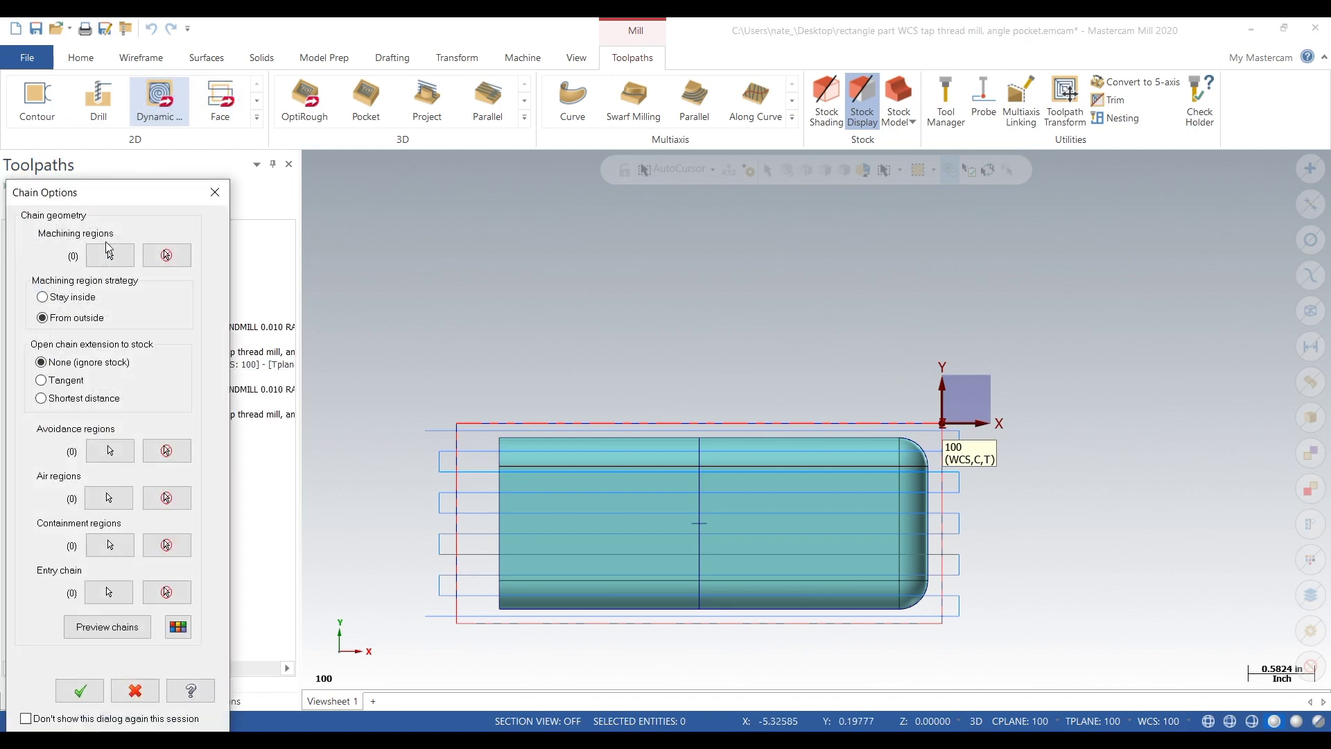
pyautogui.click(109, 255)
pyautogui.click(486, 423)
pyautogui.moveTo(414, 553); pyautogui.dragTo(377, 451, button='middle')
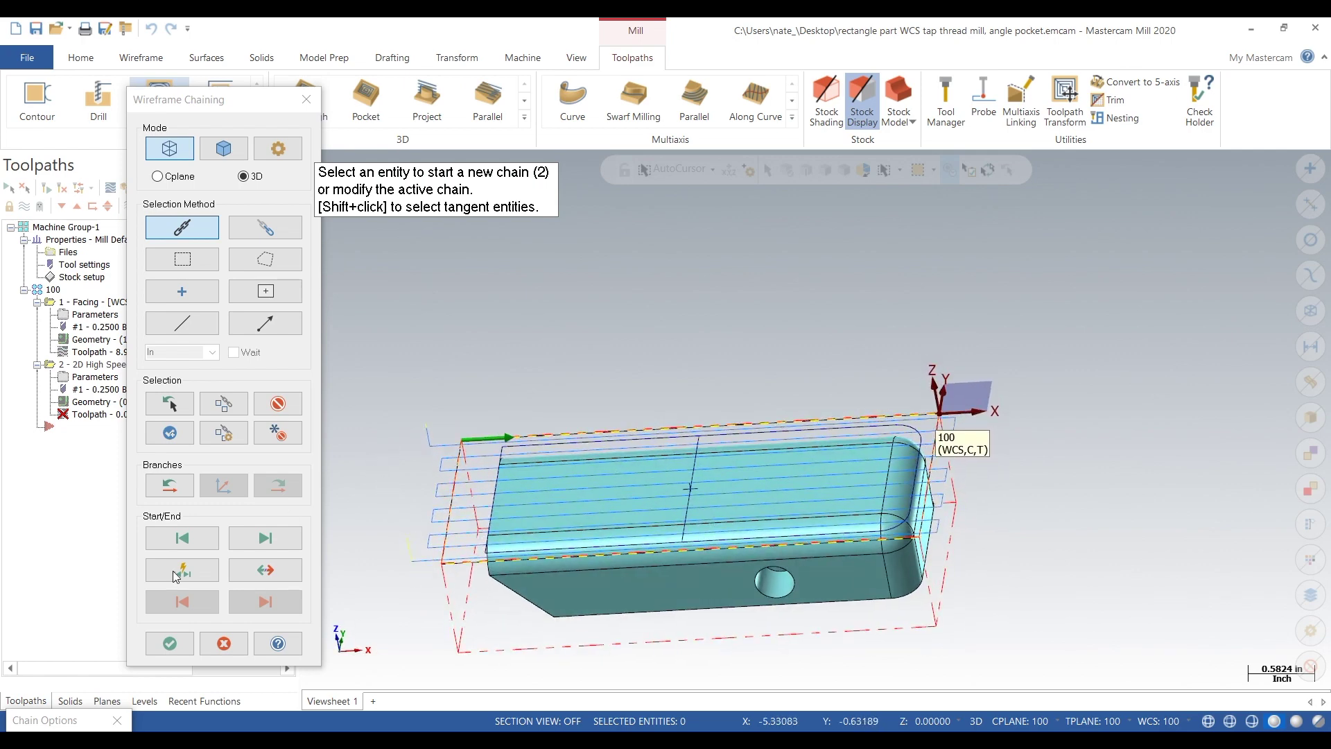
pyautogui.click(166, 644)
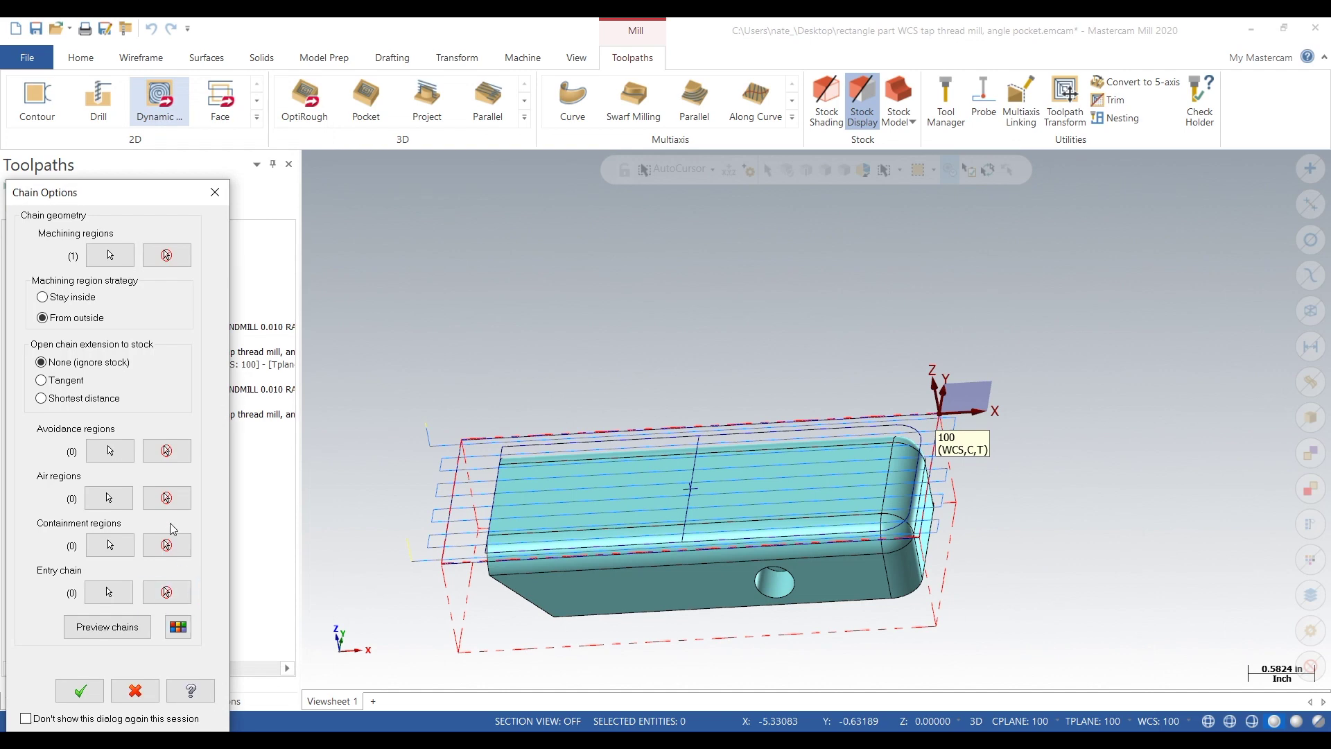
pyautogui.click(109, 451)
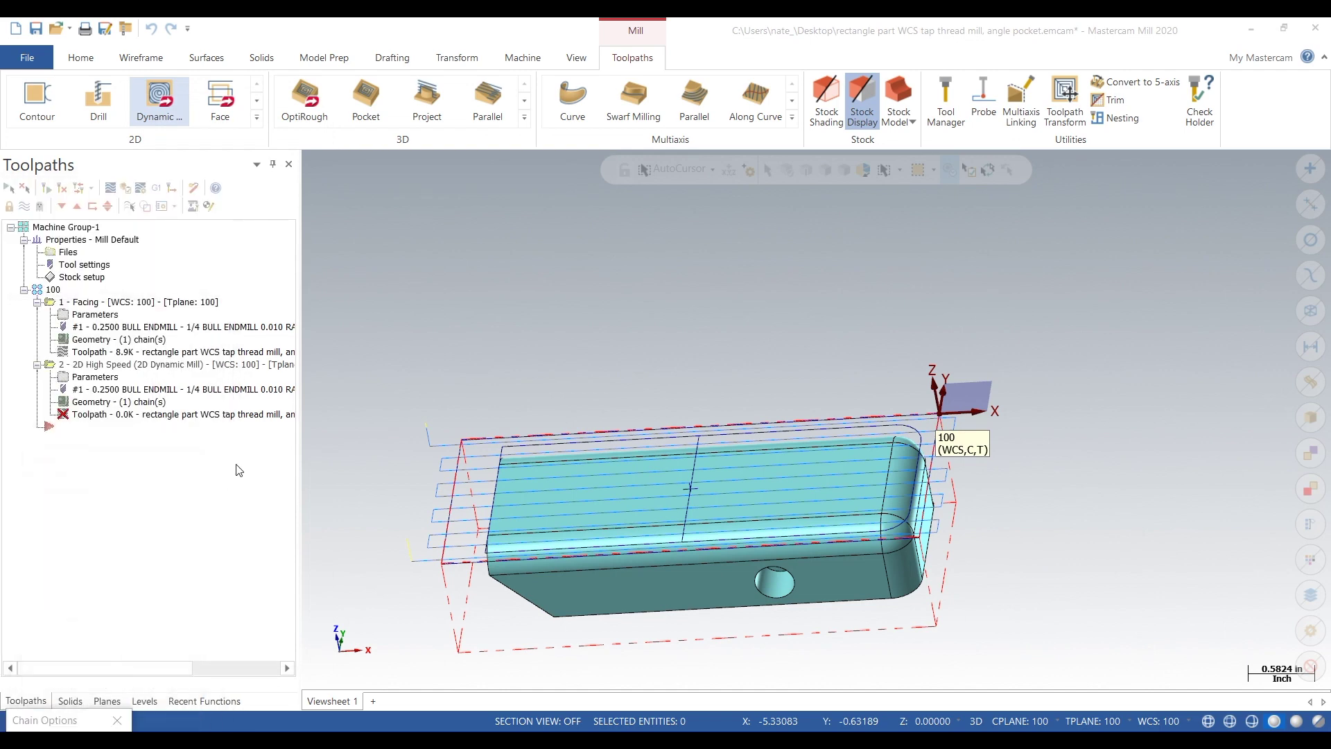
pyautogui.click(585, 449)
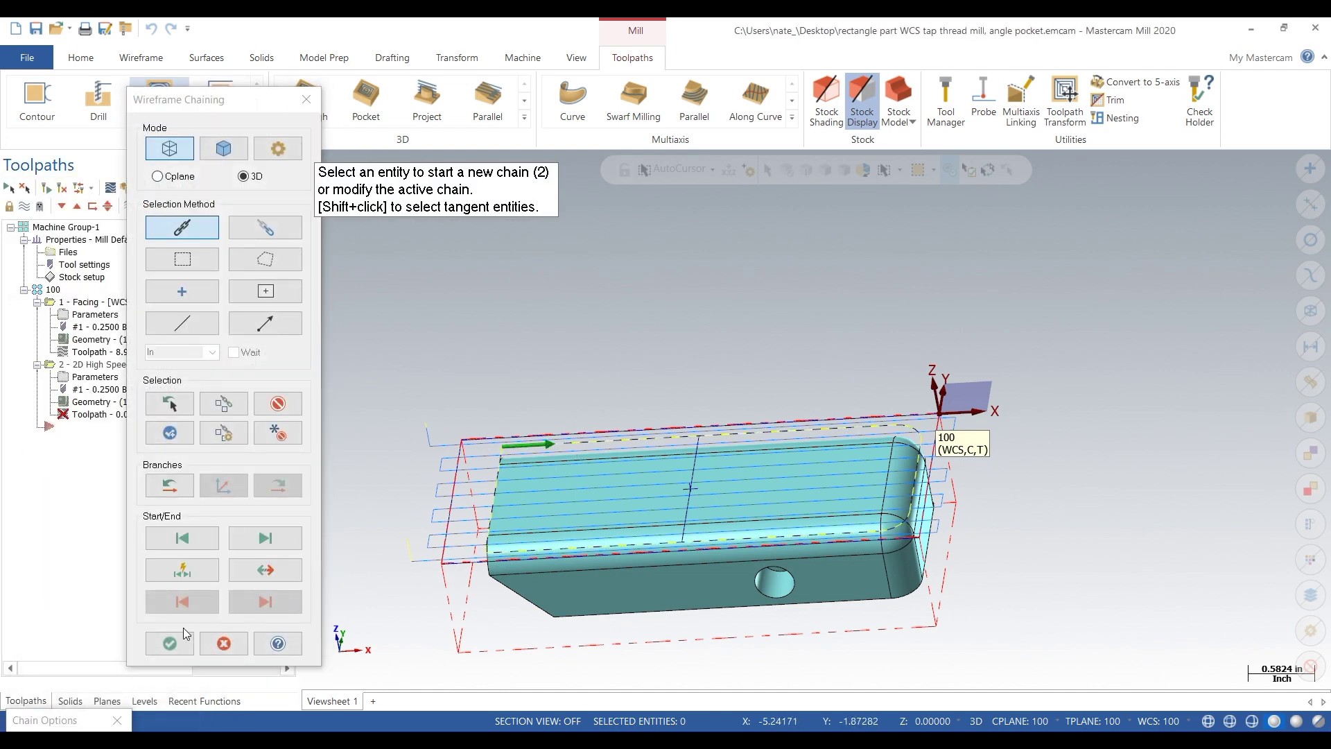
pyautogui.click(169, 644)
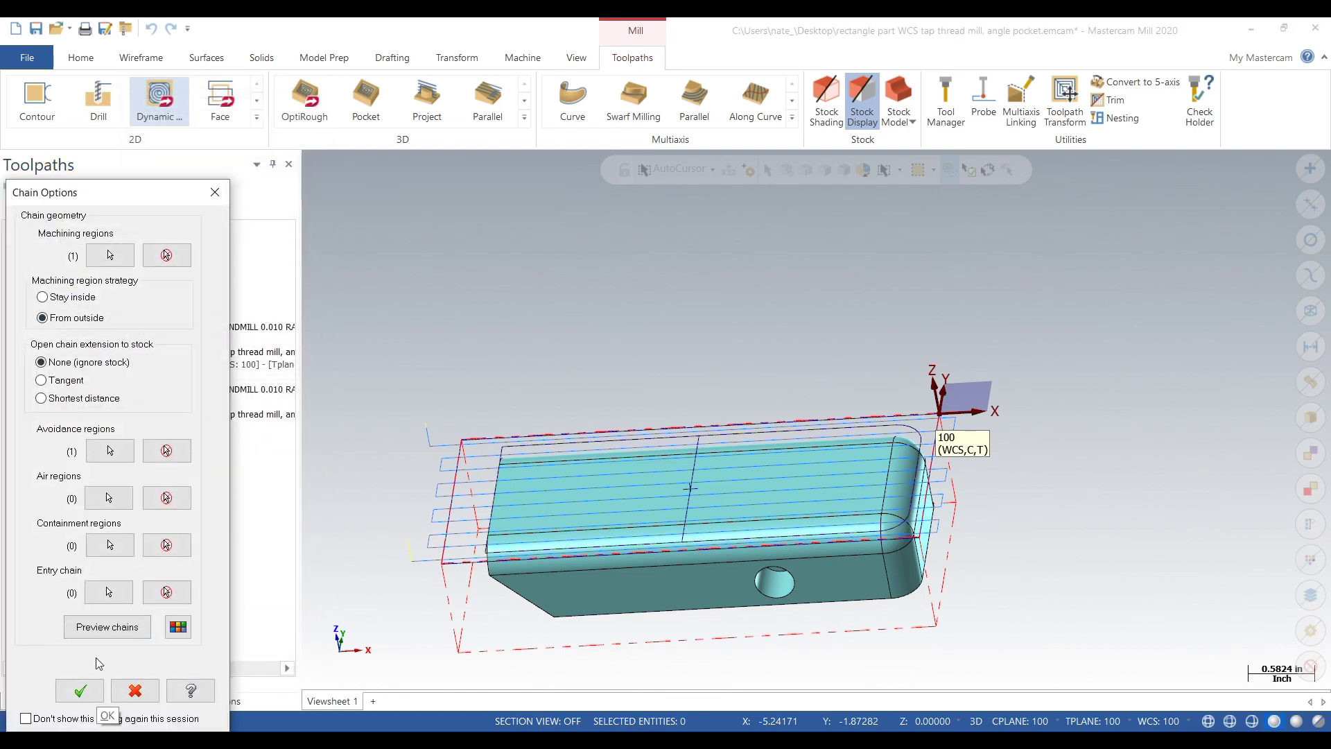
pyautogui.click(80, 691)
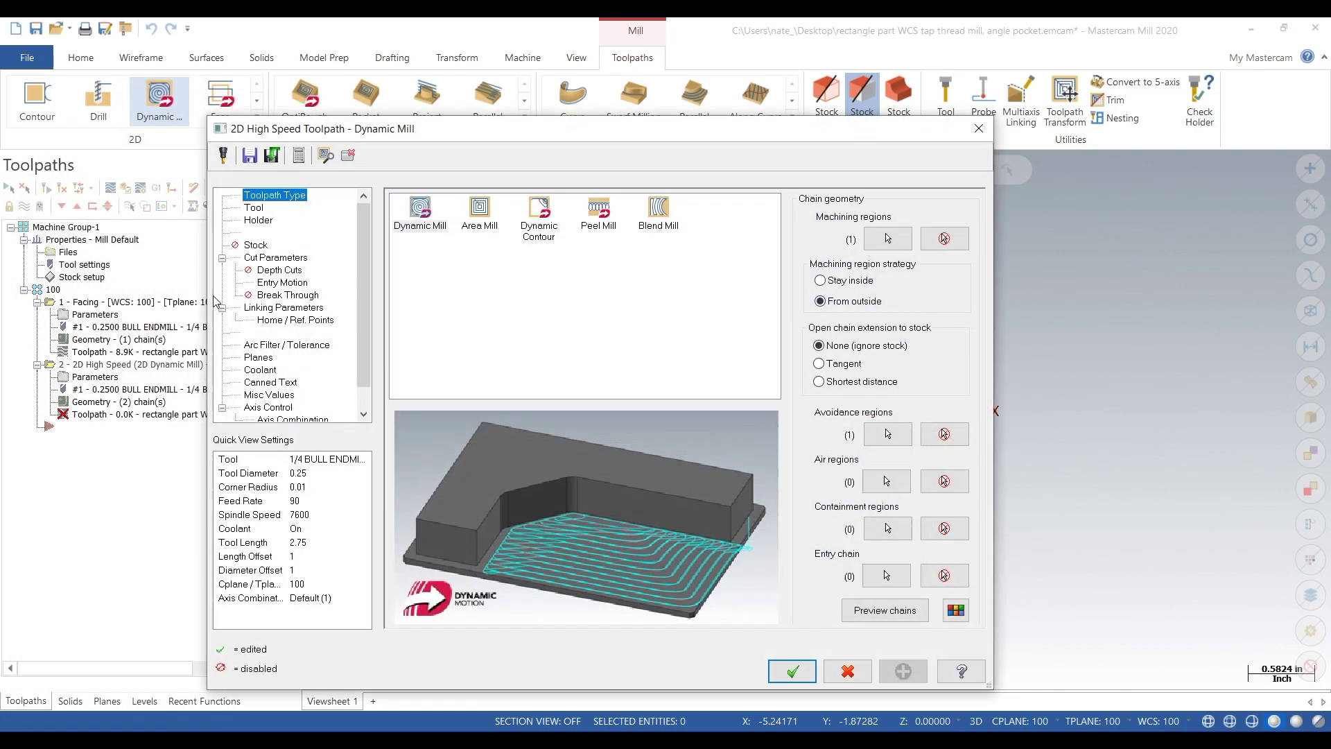
# - Set the dynamic mill depth to -0.75 and generate the toolpath
pyautogui.click(269, 260)
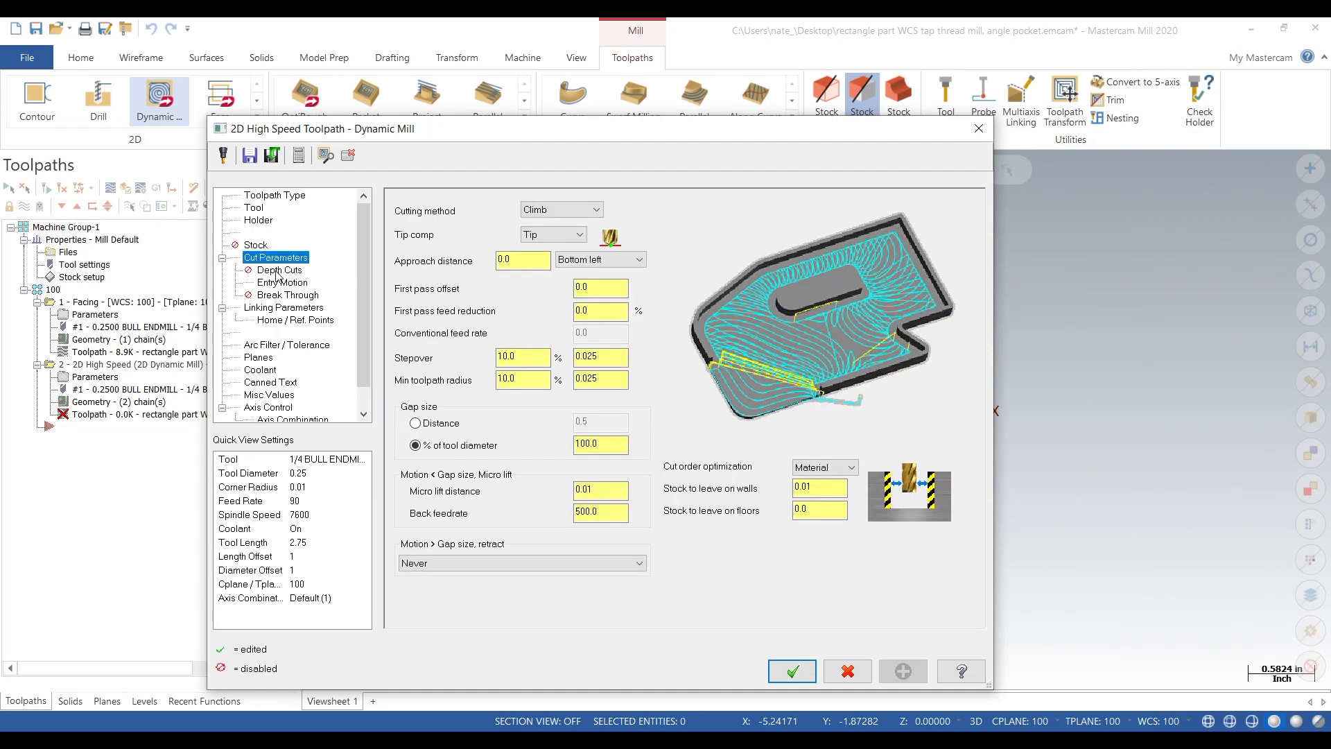
pyautogui.click(284, 308)
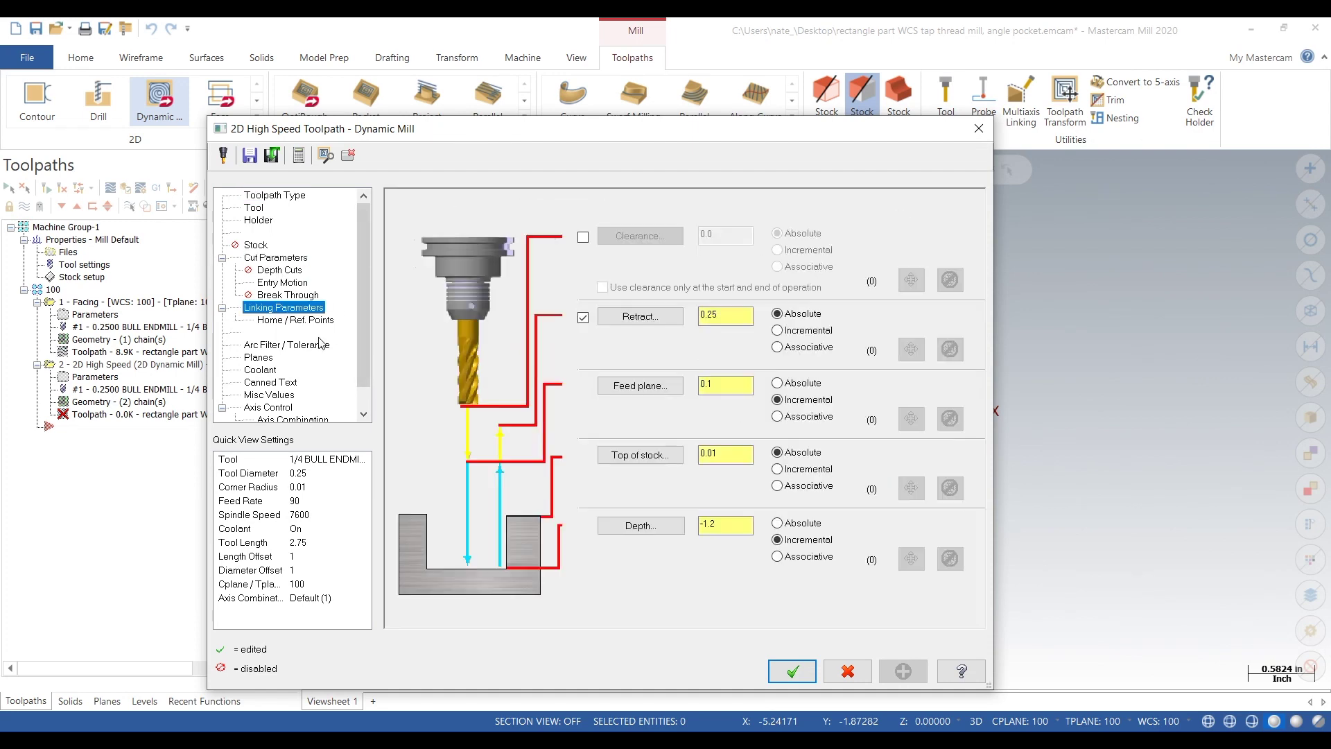
pyautogui.doubleClick(728, 526)
pyautogui.write('-')
pyautogui.press('Tab')
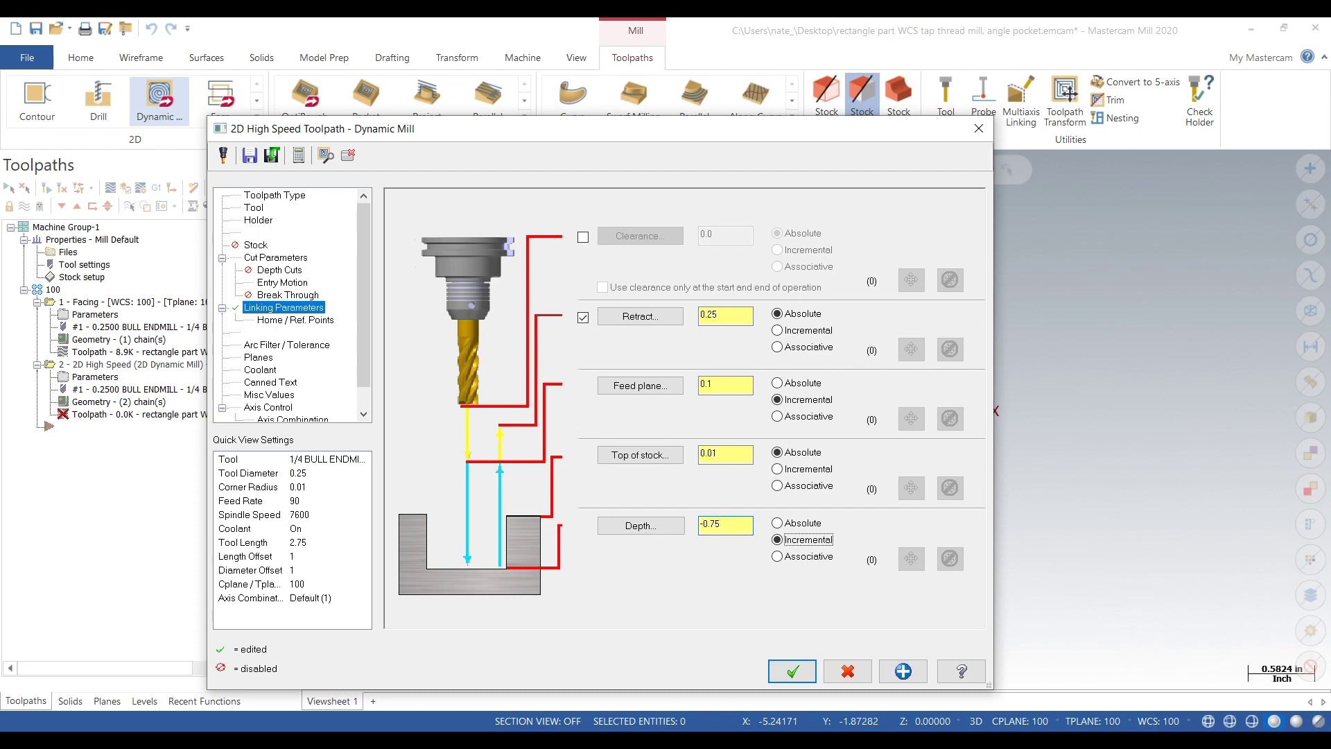
pyautogui.click(274, 270)
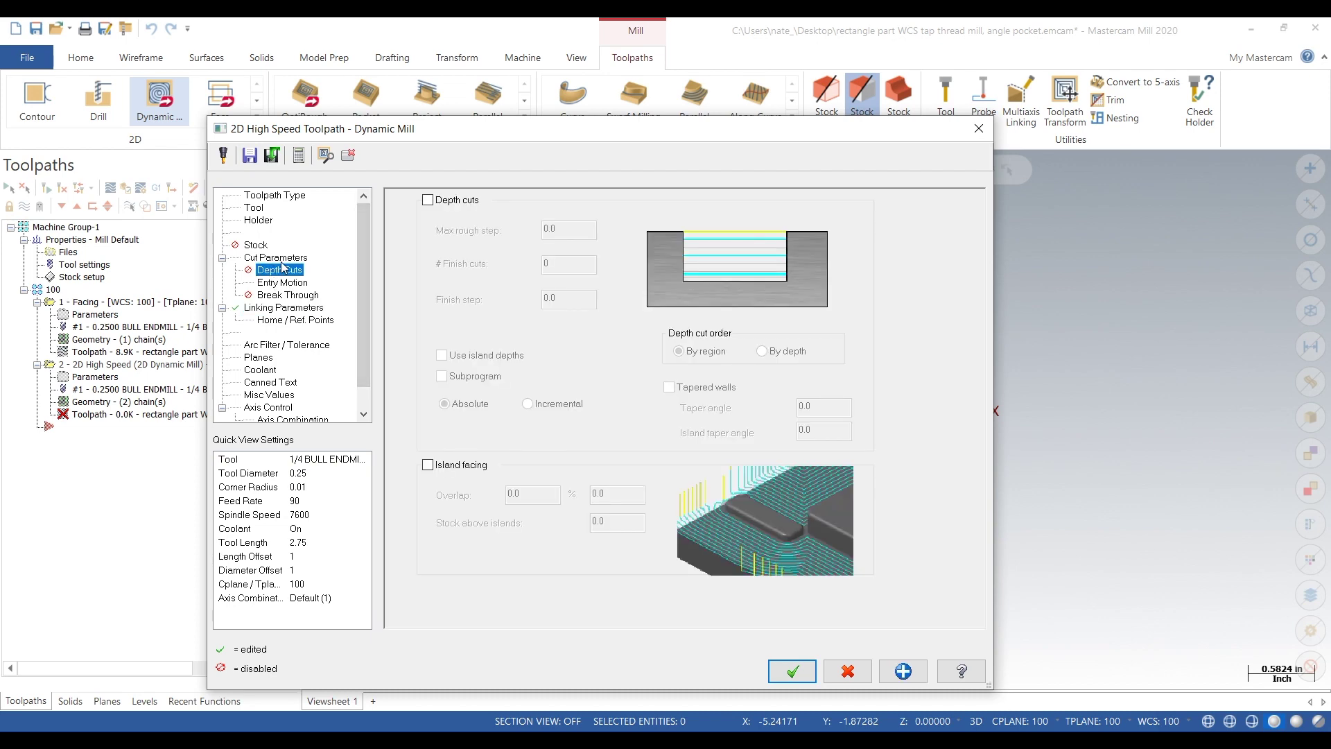
pyautogui.click(291, 260)
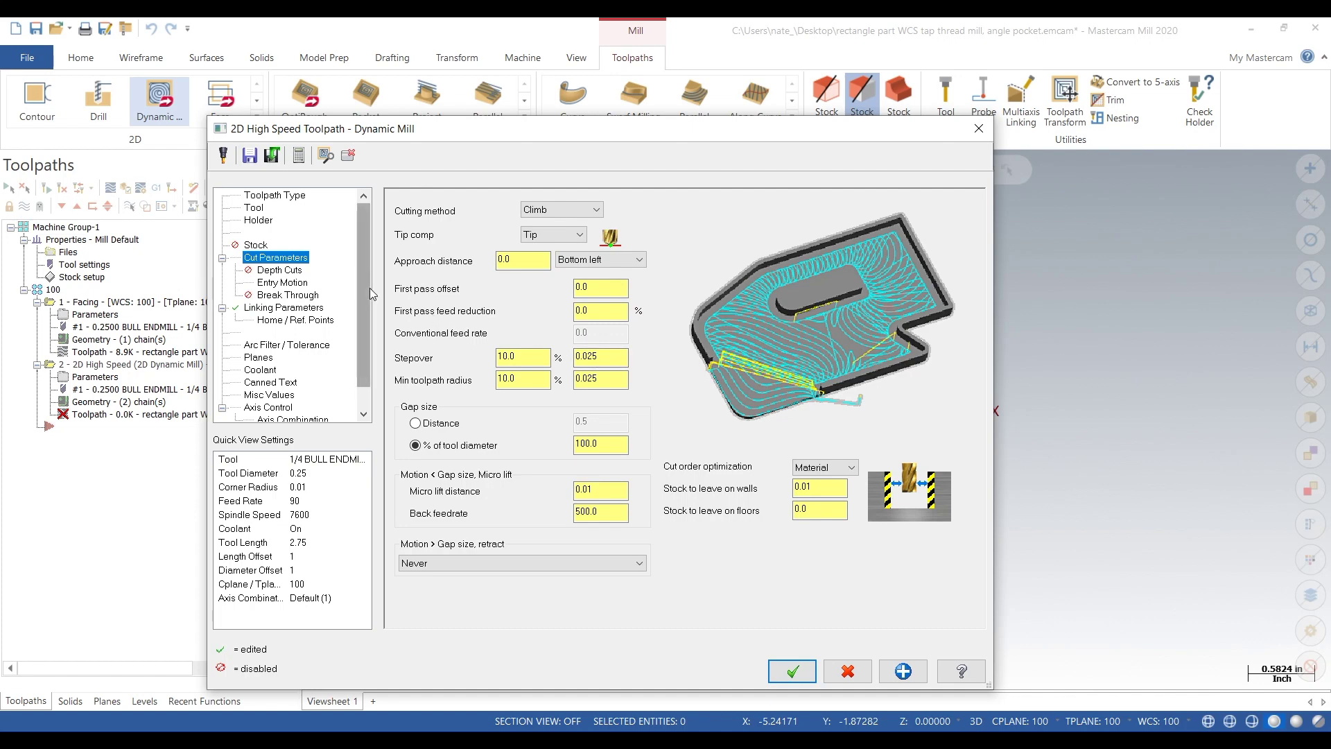
pyautogui.click(254, 208)
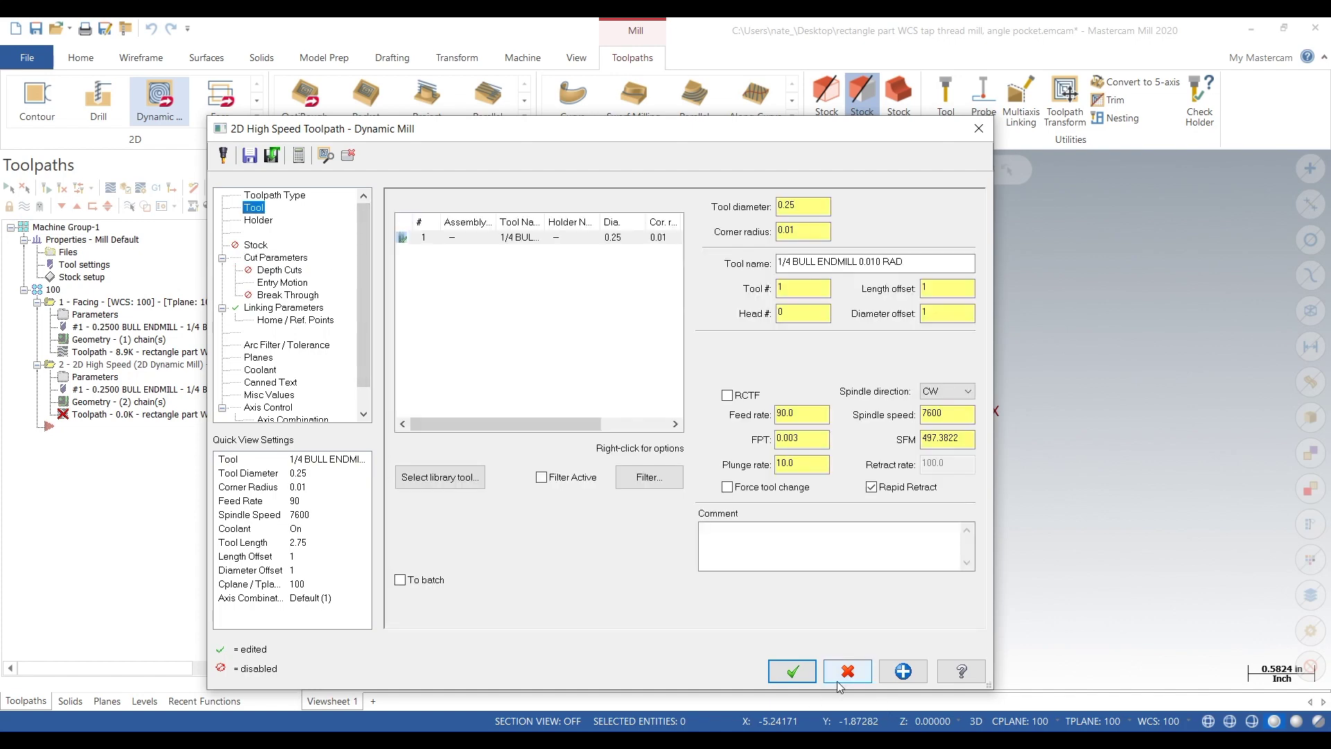
pyautogui.click(792, 671)
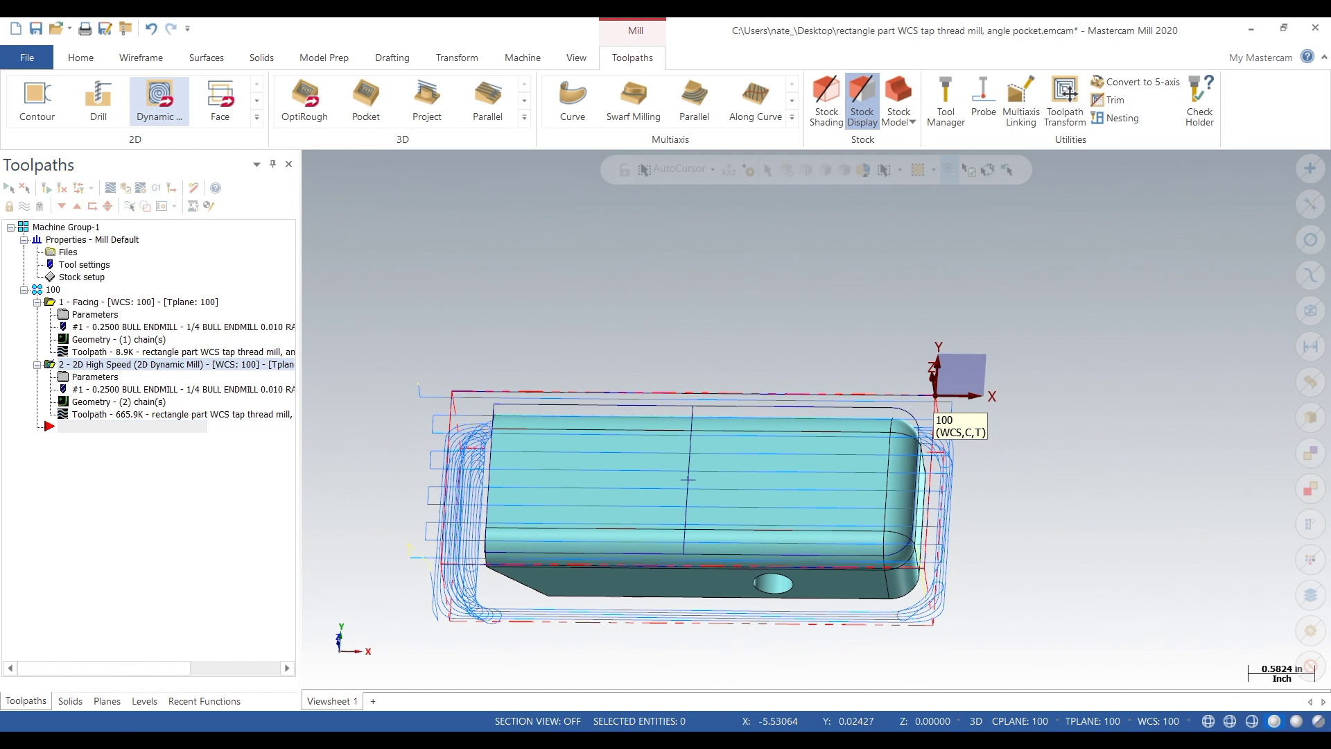
# - Hide the solid's level 1 and start a new Contour toolpath
pyautogui.click(145, 701)
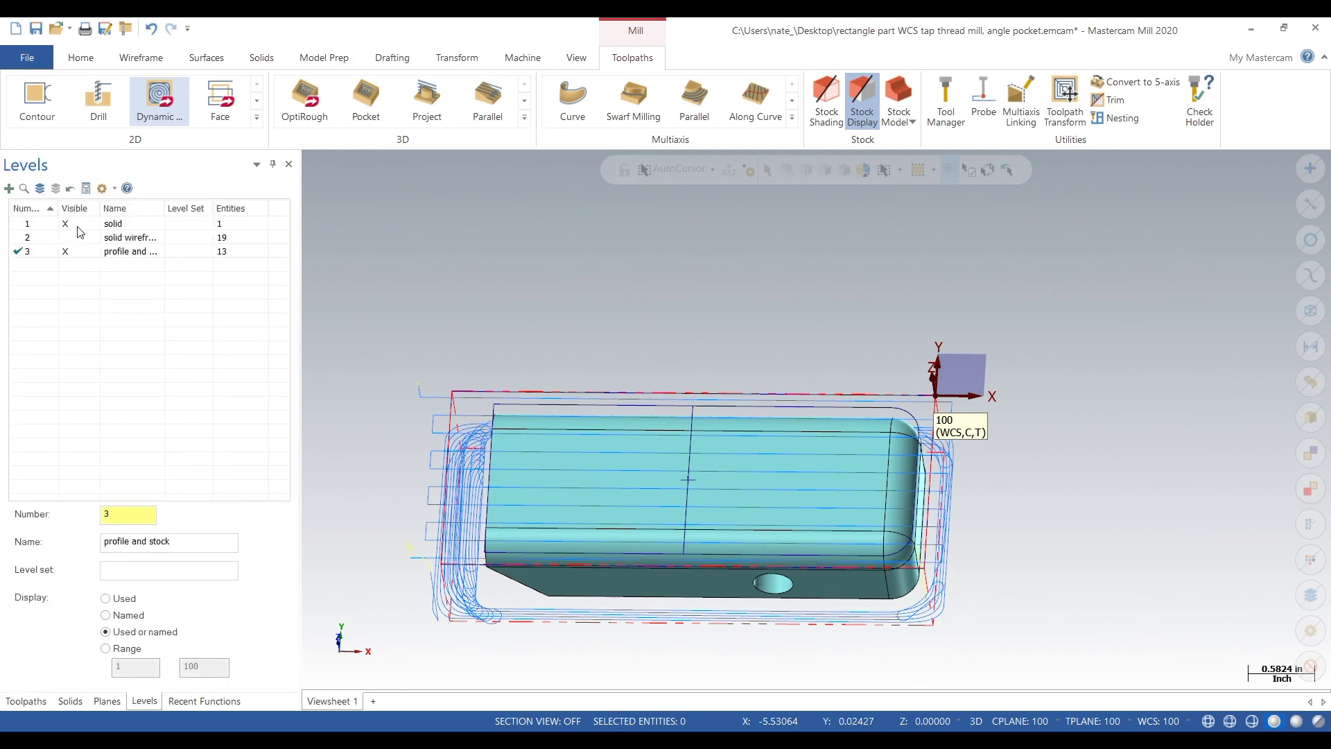
pyautogui.click(79, 226)
pyautogui.click(31, 699)
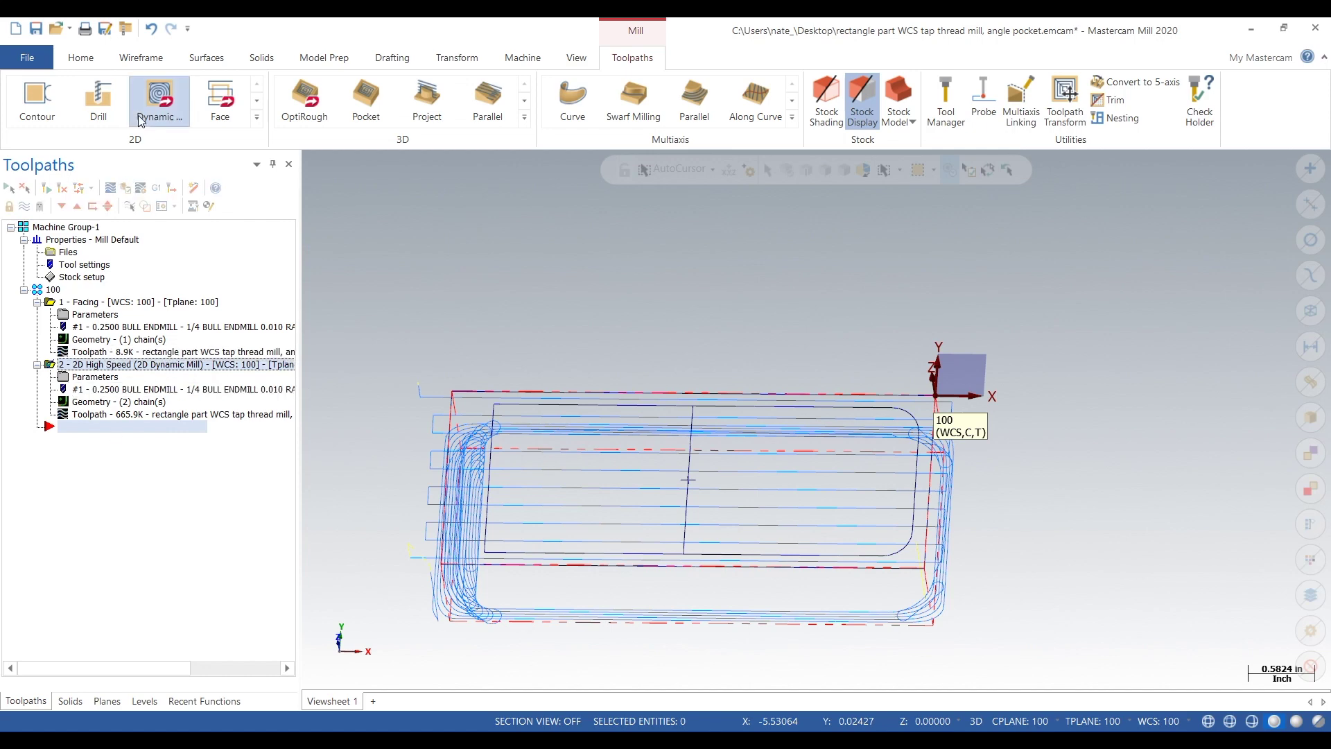
pyautogui.click(37, 100)
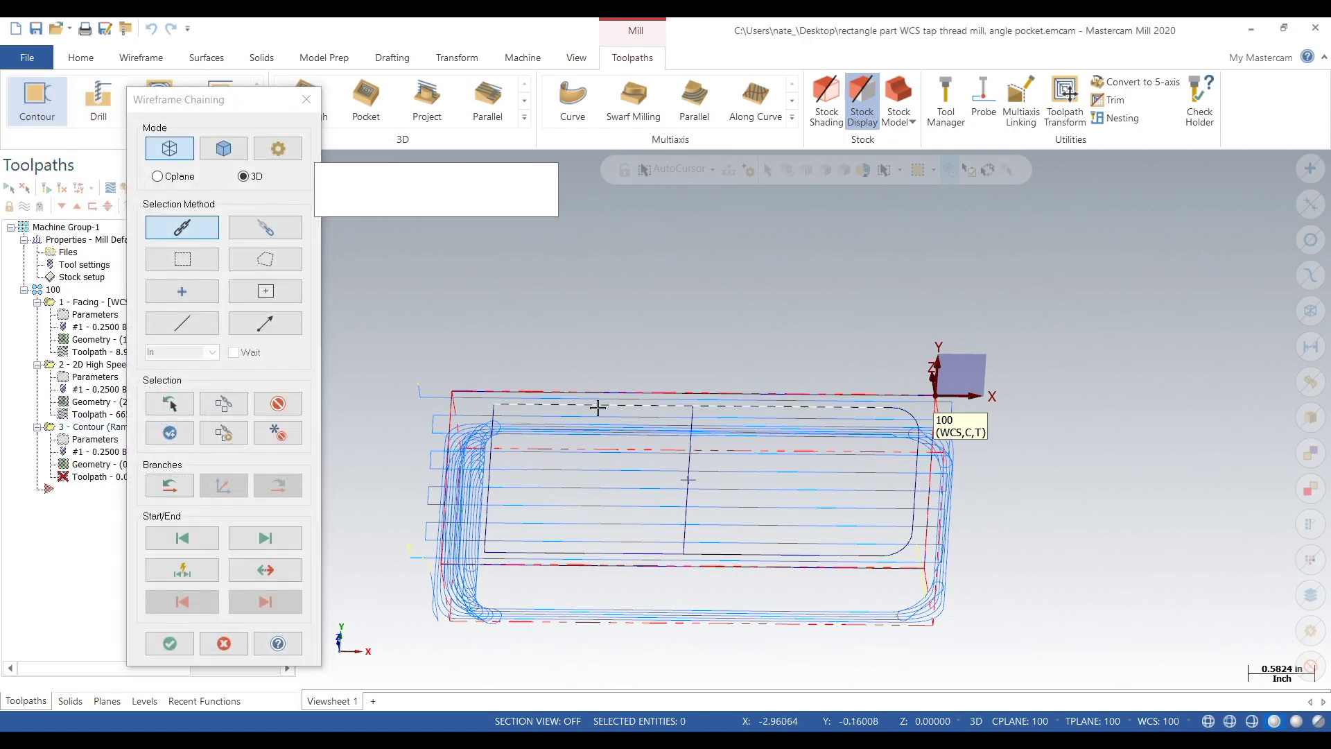
# - Chain the rectangle outline for the contour and assign the 1/4 bull endmill
pyautogui.click(595, 405)
pyautogui.click(171, 644)
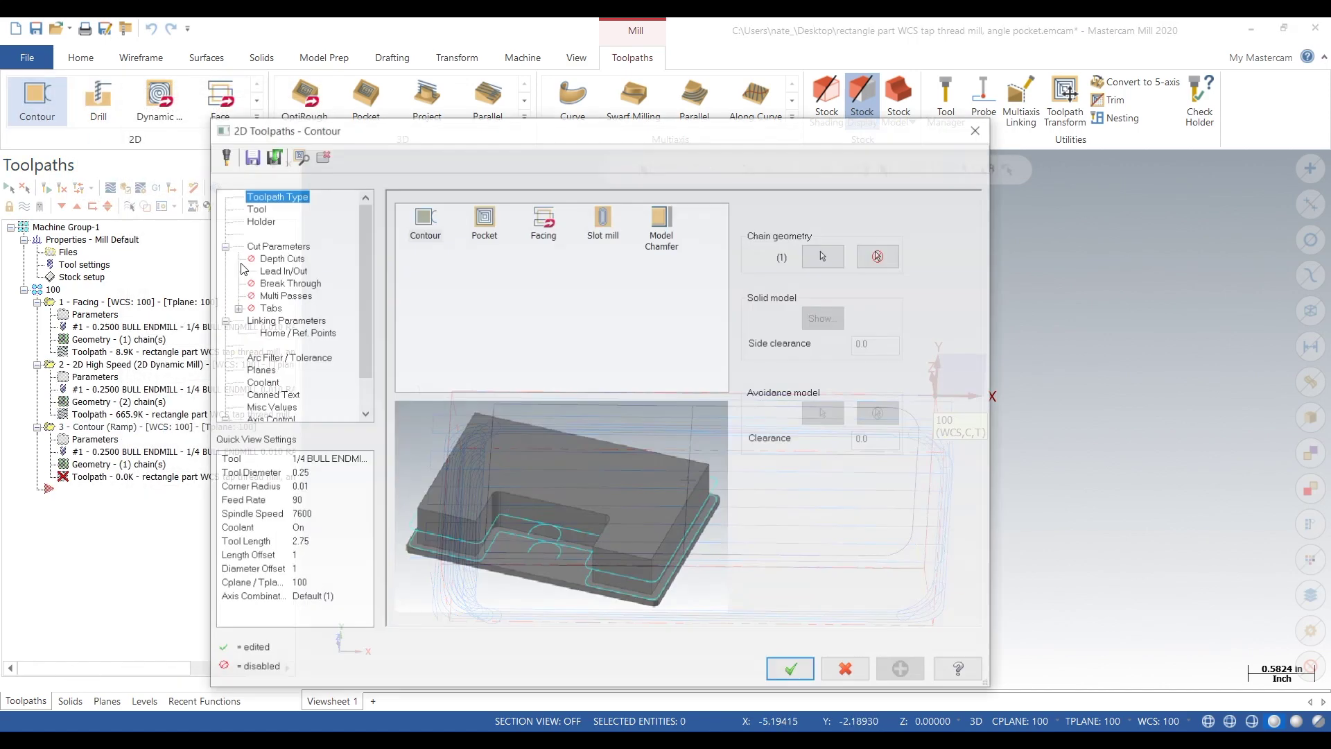
pyautogui.click(252, 209)
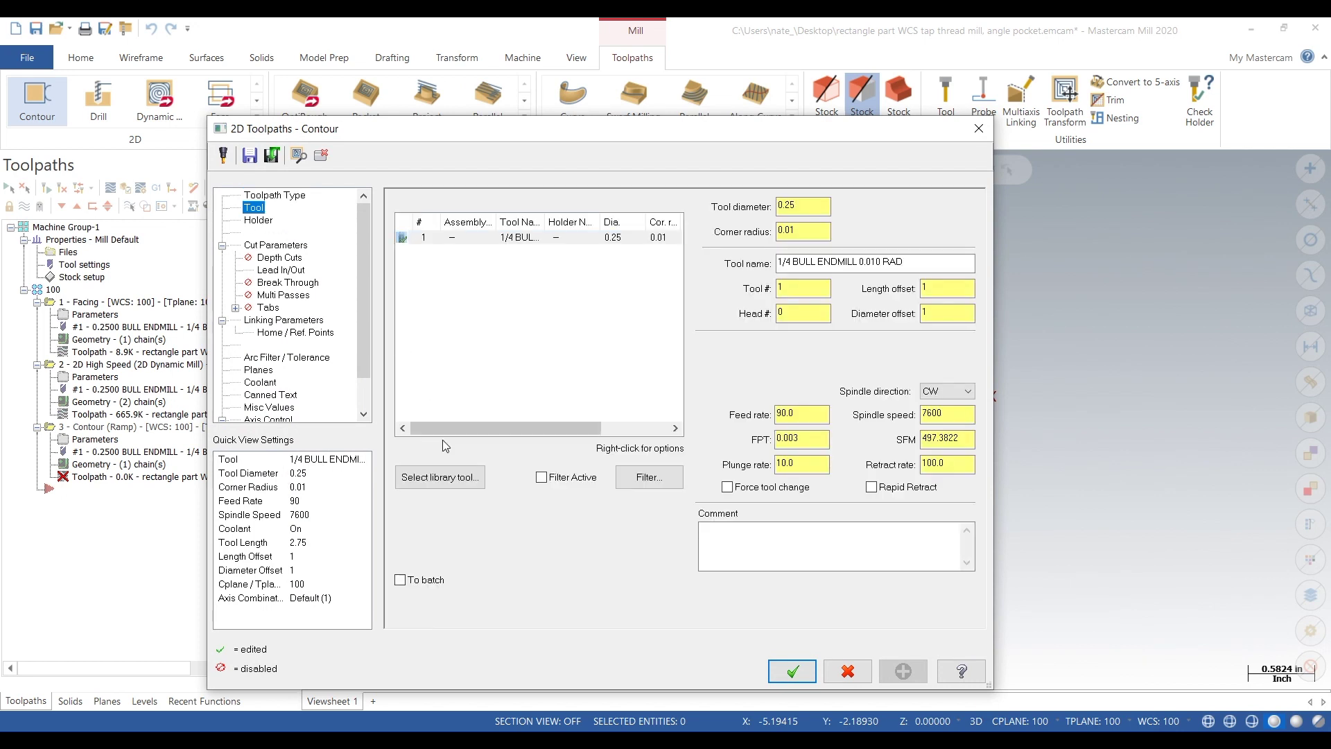
pyautogui.click(492, 238)
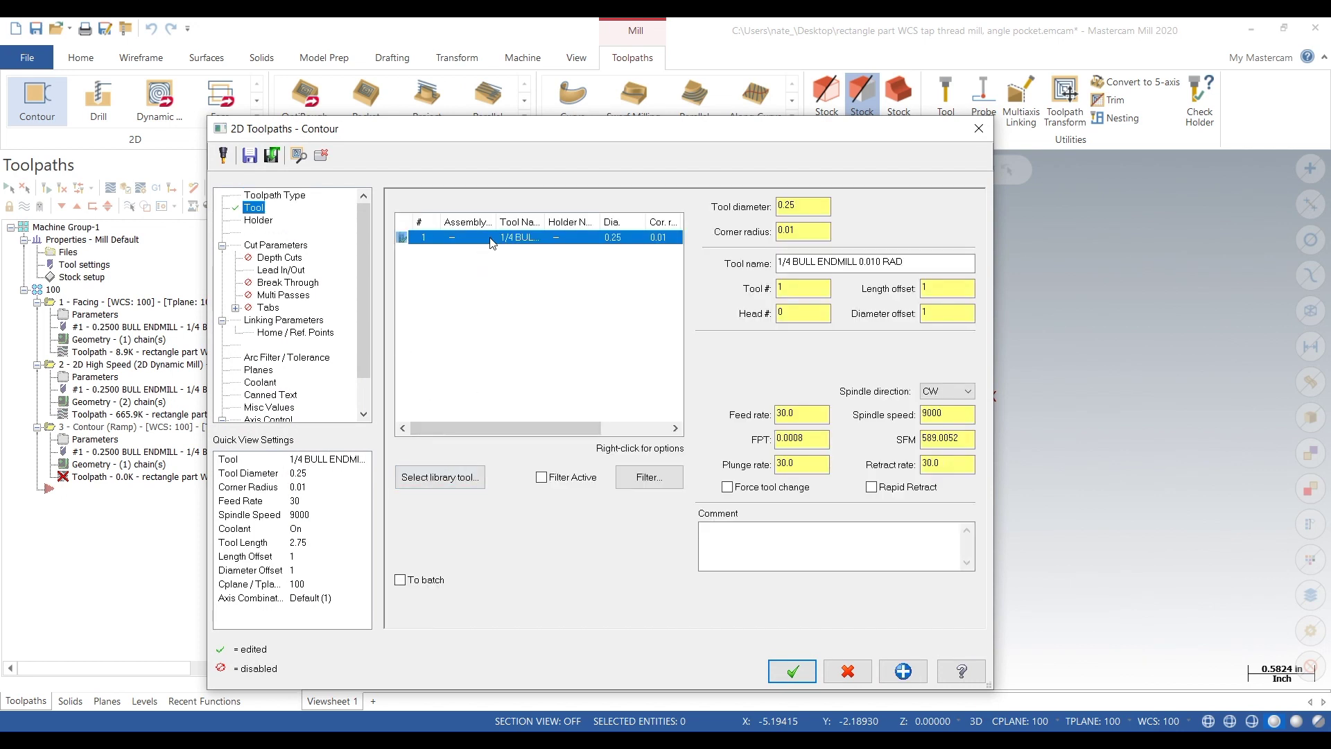
# - Keep Ramp cut and -0.75 depth, generate the contour, and select all three operations
pyautogui.click(276, 245)
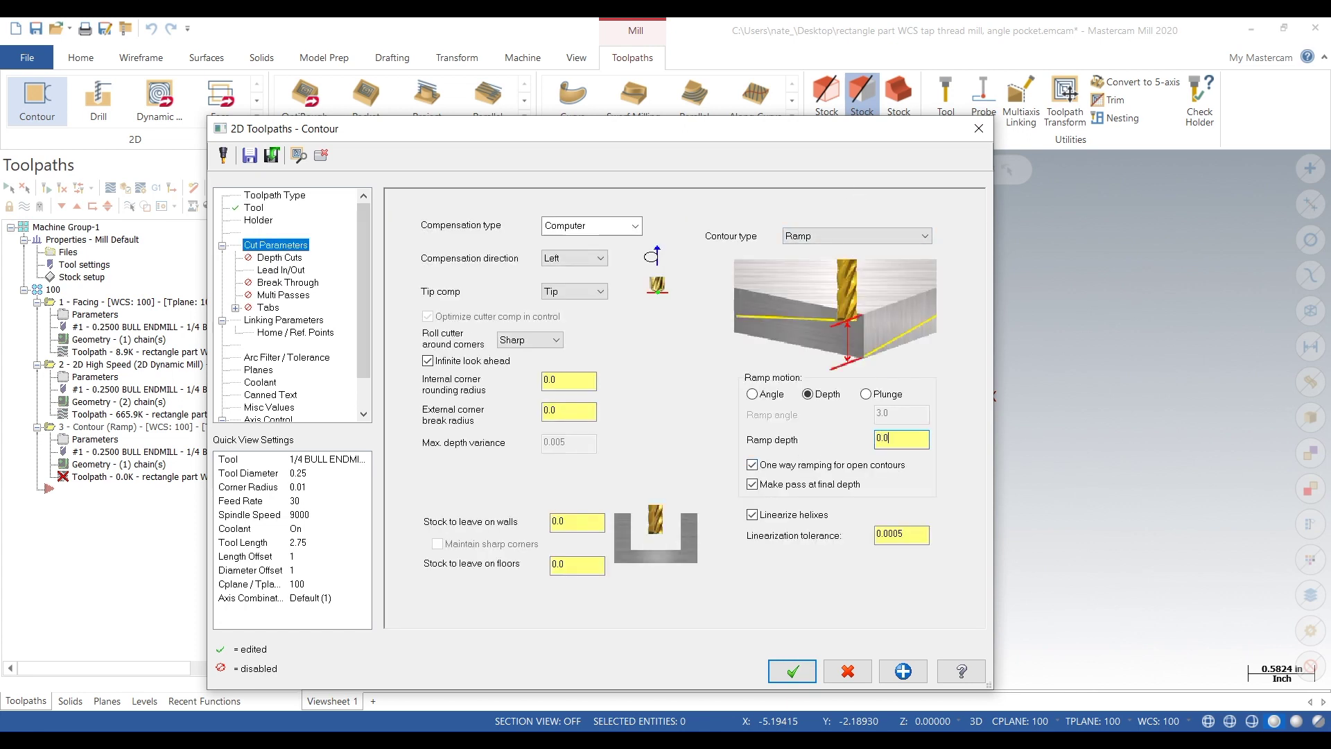
pyautogui.click(284, 320)
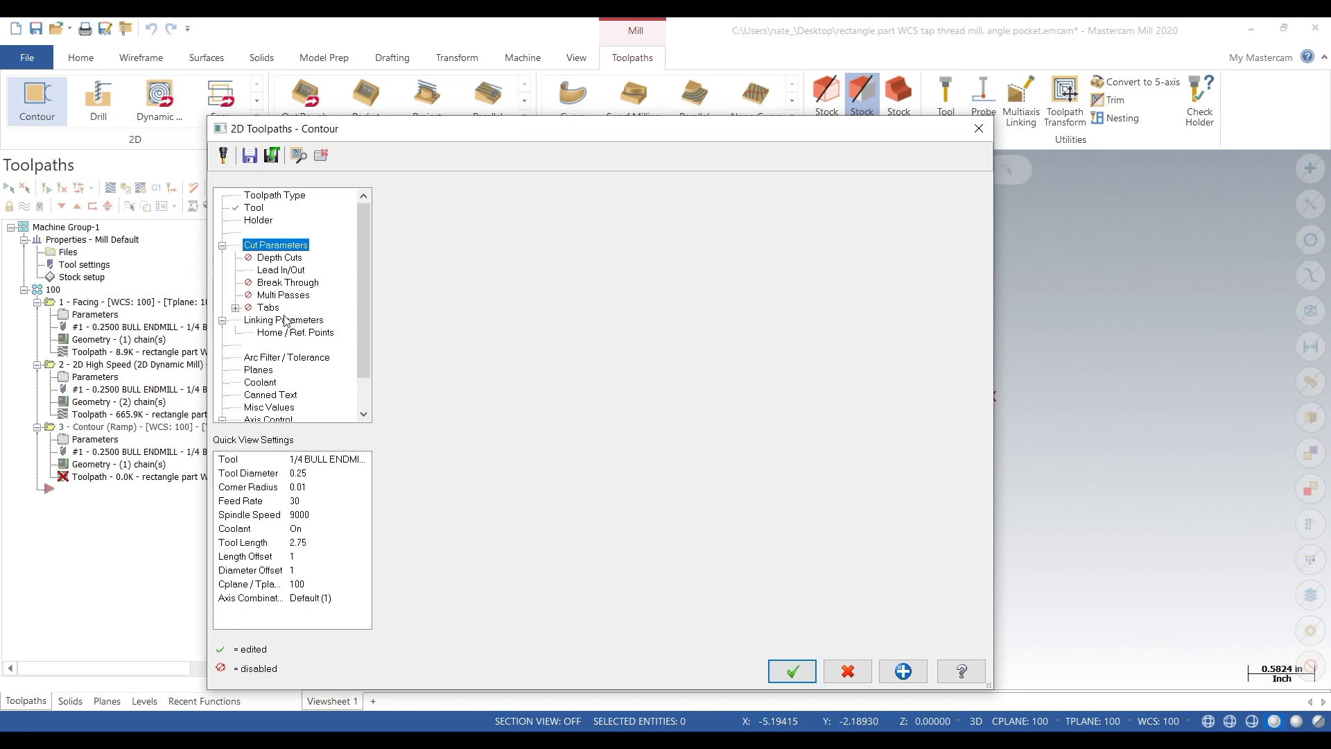
pyautogui.doubleClick(739, 528)
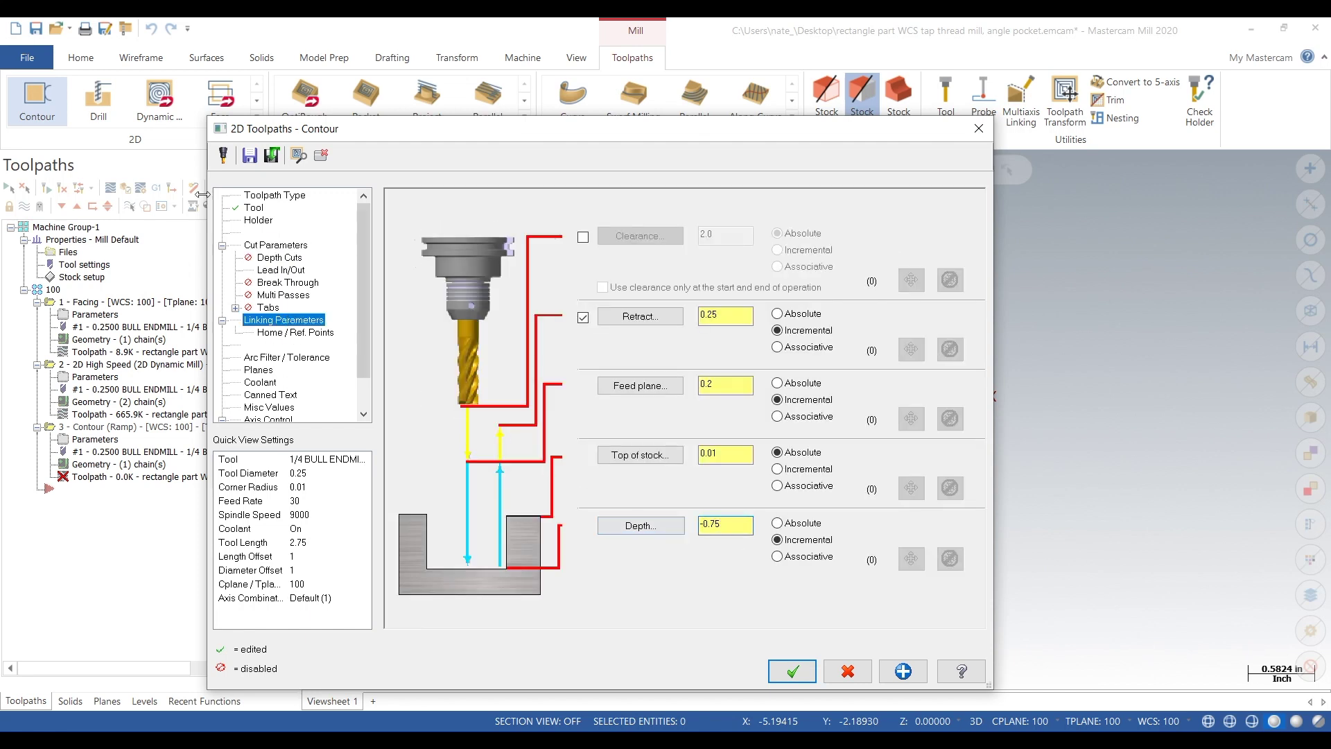
pyautogui.click(284, 295)
pyautogui.click(290, 245)
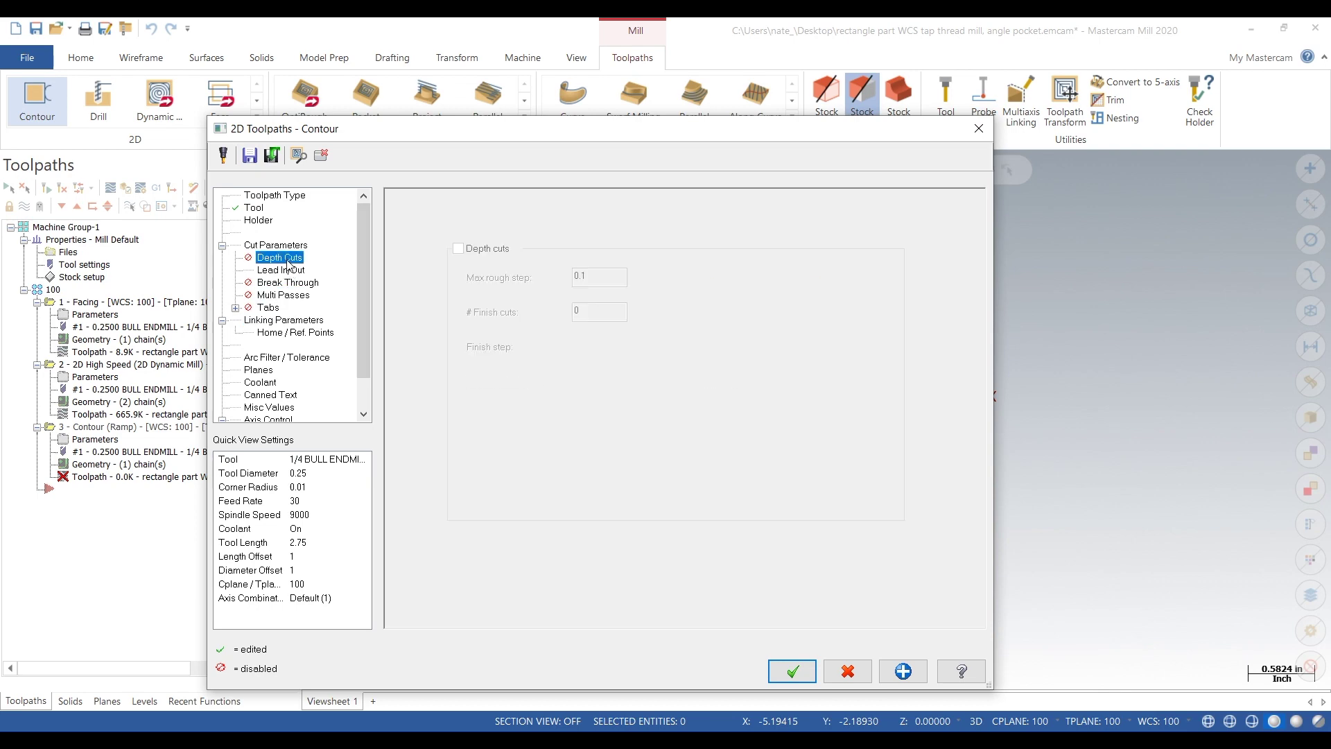
pyautogui.click(255, 207)
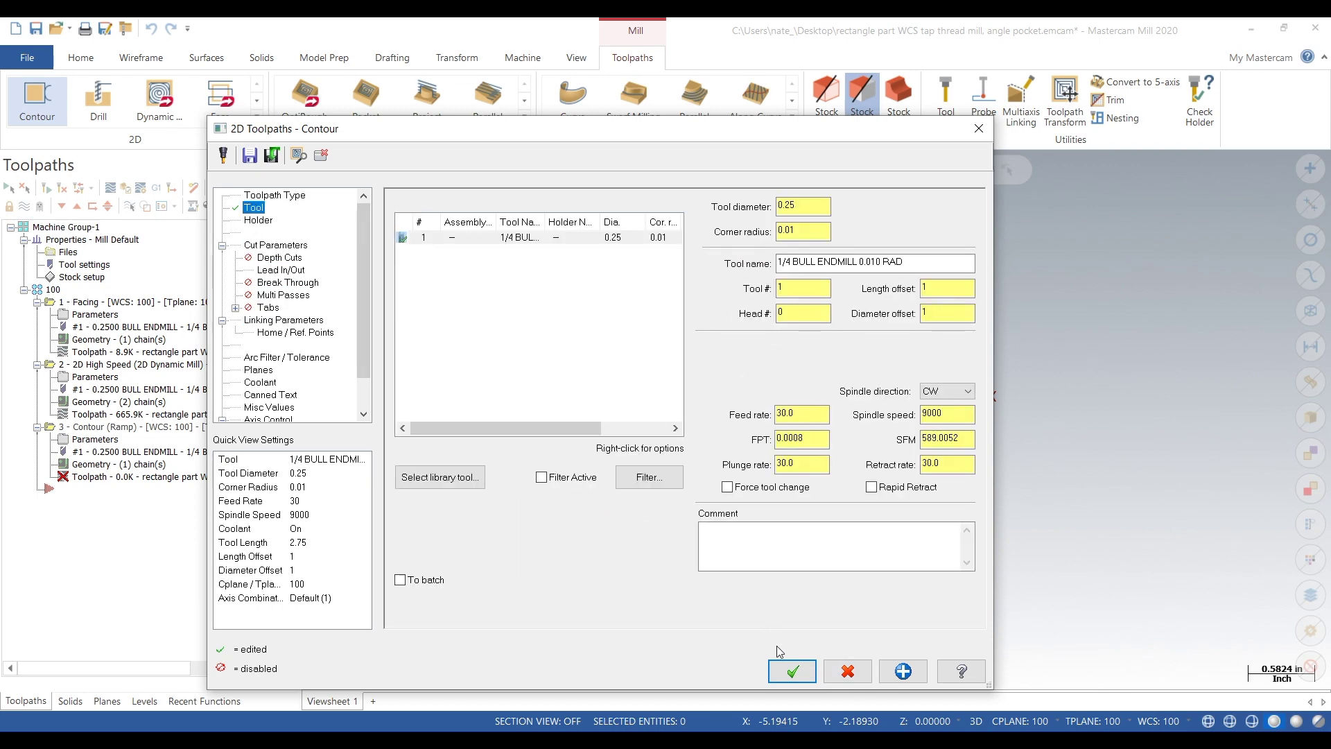
pyautogui.click(785, 674)
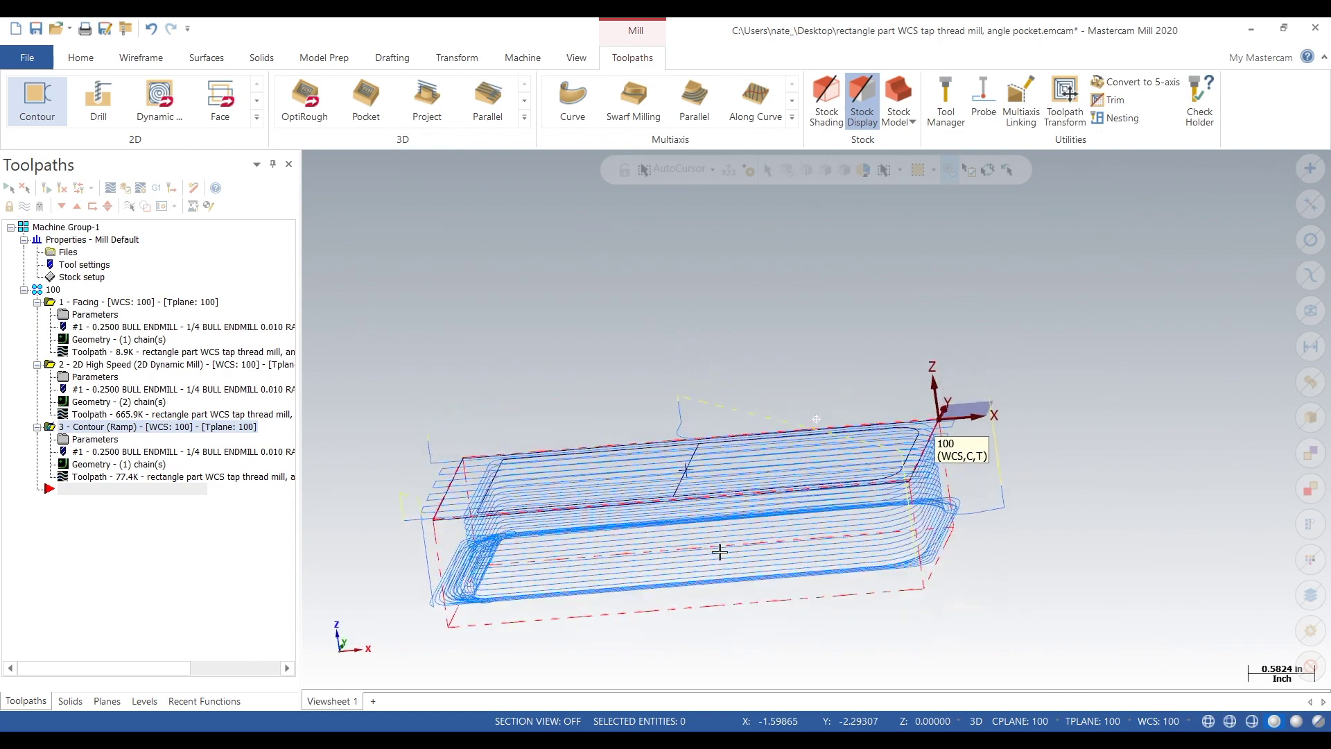
pyautogui.moveTo(720, 580); pyautogui.dragTo(538, 608, button='middle')
pyautogui.click(52, 289)
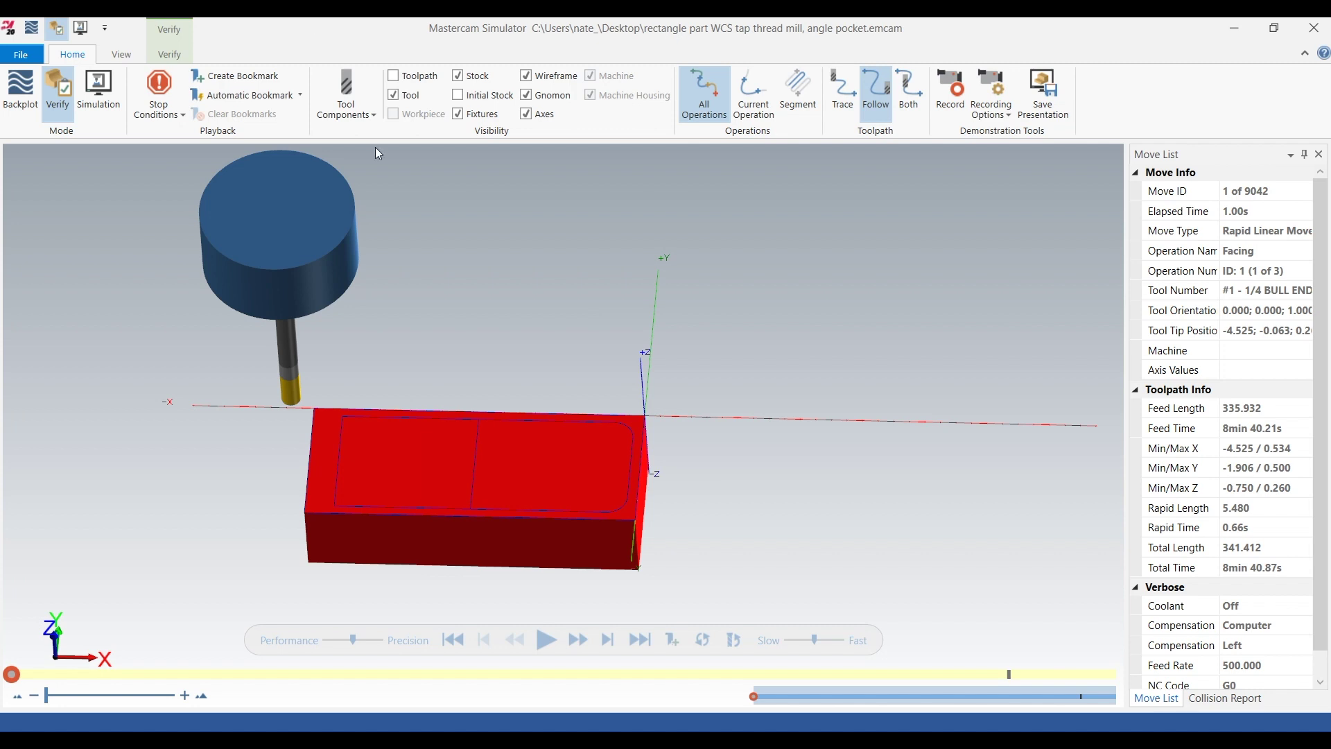
# - Hide the tool holder, run the verification through all 9042 moves, inspect the part, and close the Simulator
pyautogui.click(366, 119)
pyautogui.click(356, 157)
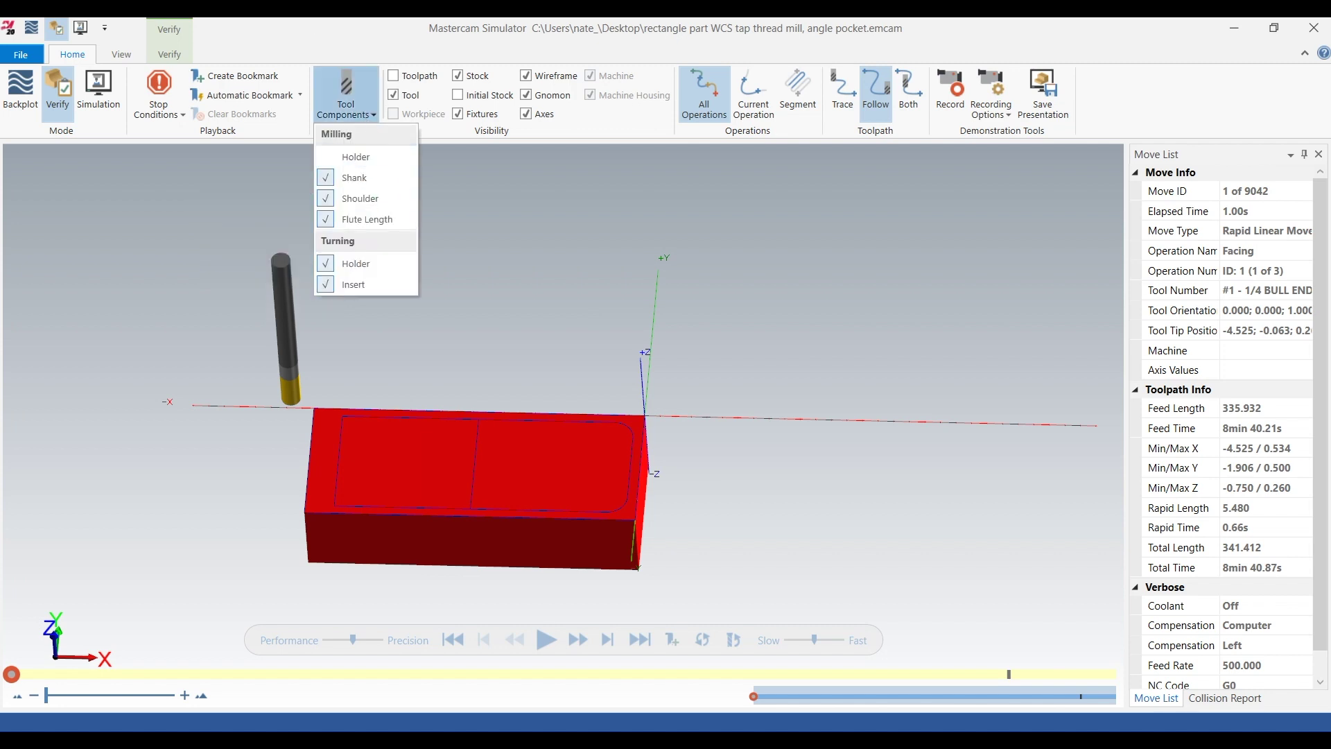
pyautogui.click(547, 637)
pyautogui.click(823, 643)
pyautogui.moveTo(823, 645); pyautogui.dragTo(835, 642)
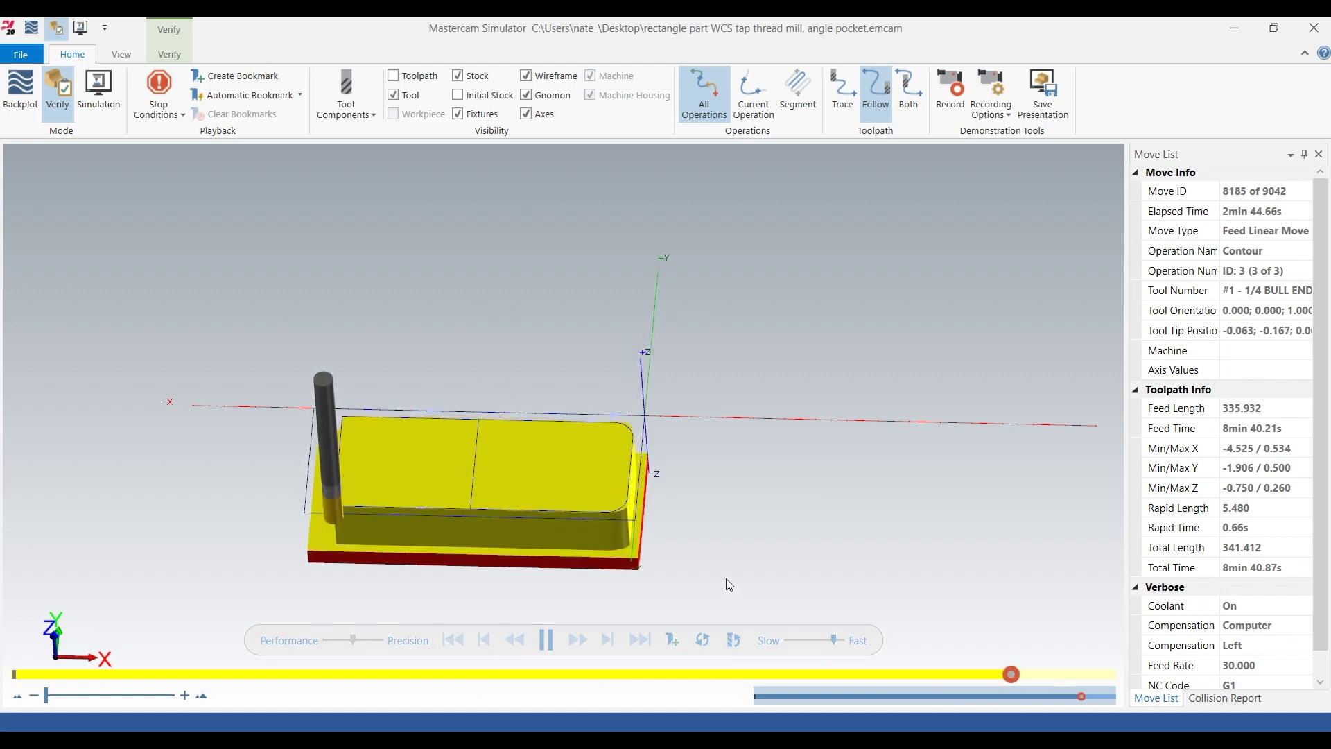
pyautogui.moveTo(633, 564); pyautogui.dragTo(632, 564, button='middle')
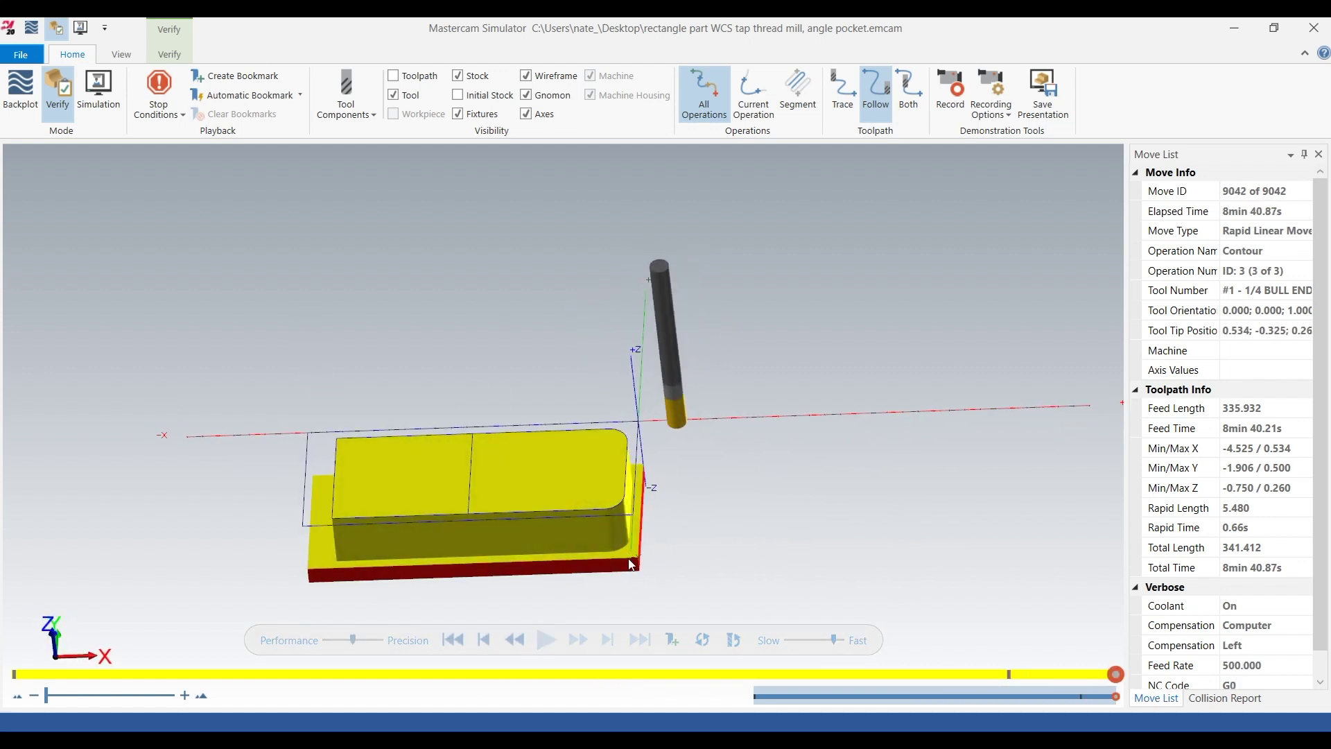
pyautogui.click(1314, 28)
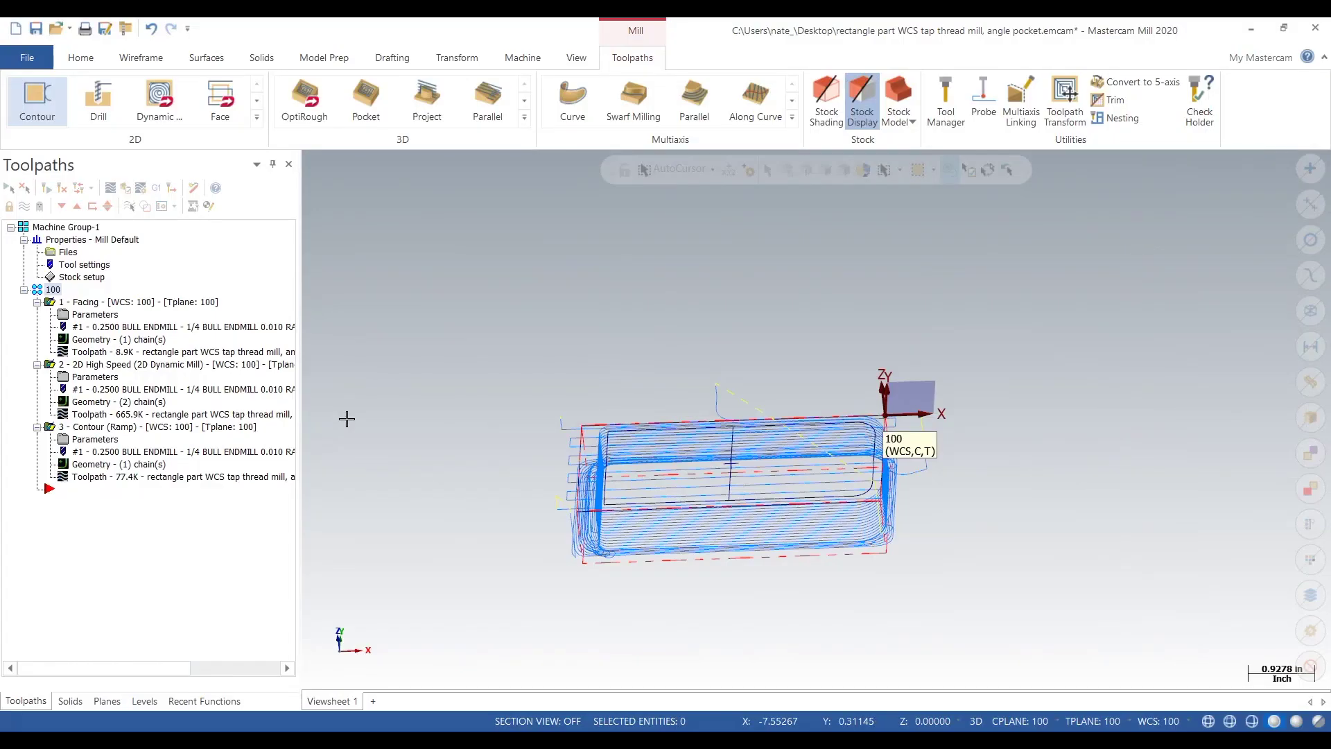
# - Collapse the existing operations and start a Surface Finish Flowline toolpath from the 3D gallery
pyautogui.click(38, 302)
pyautogui.click(37, 315)
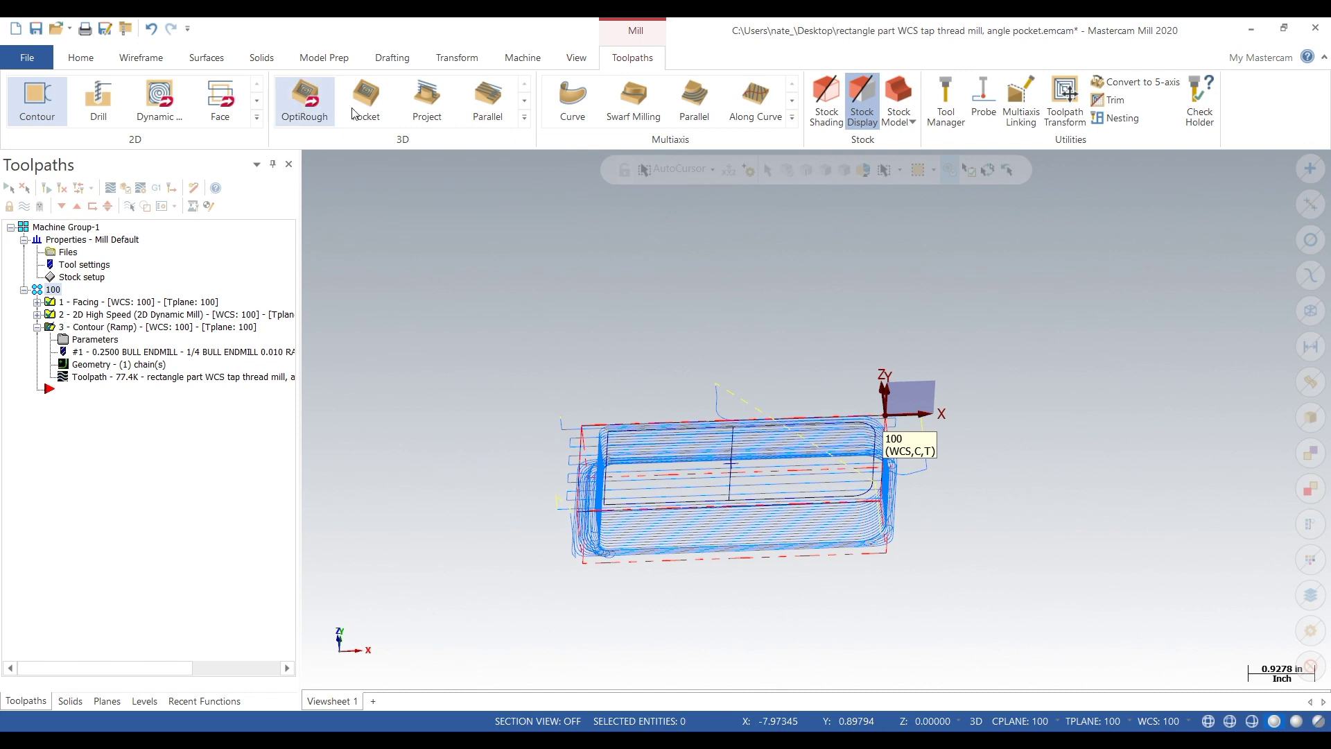
pyautogui.click(527, 120)
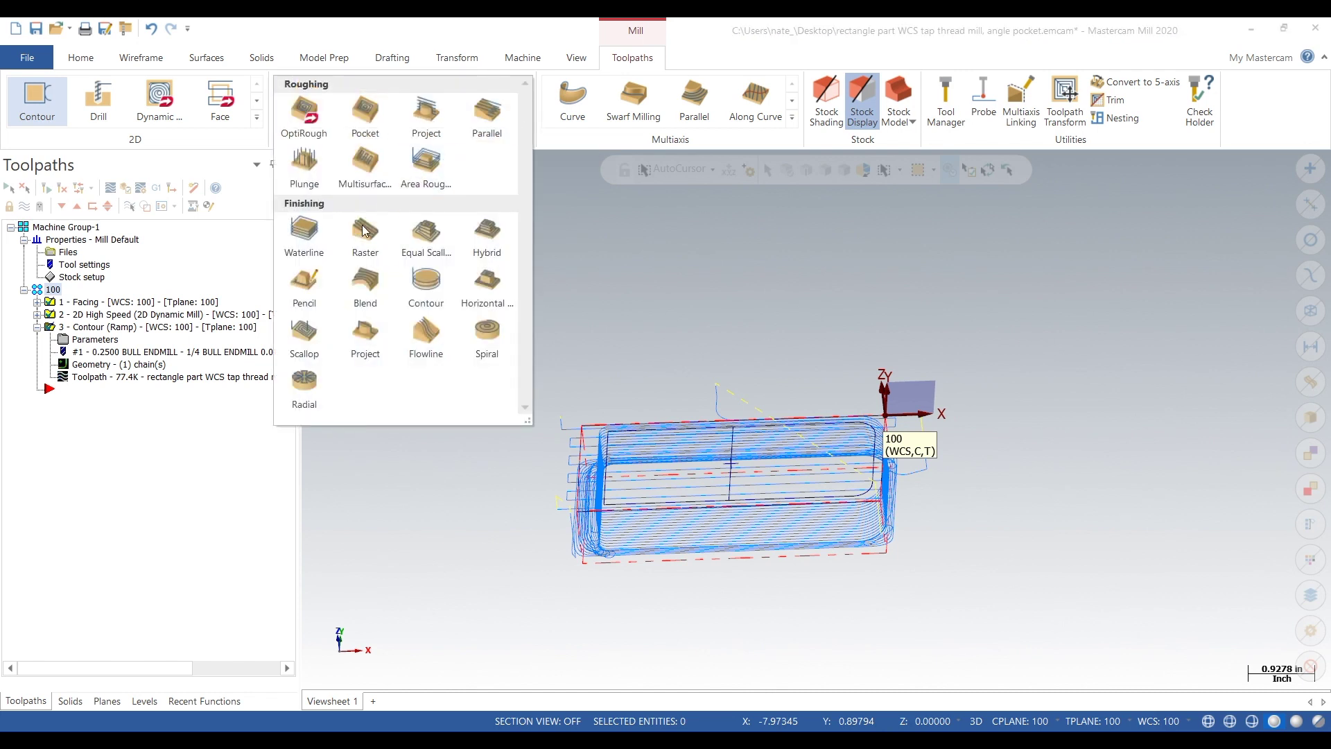
pyautogui.click(418, 334)
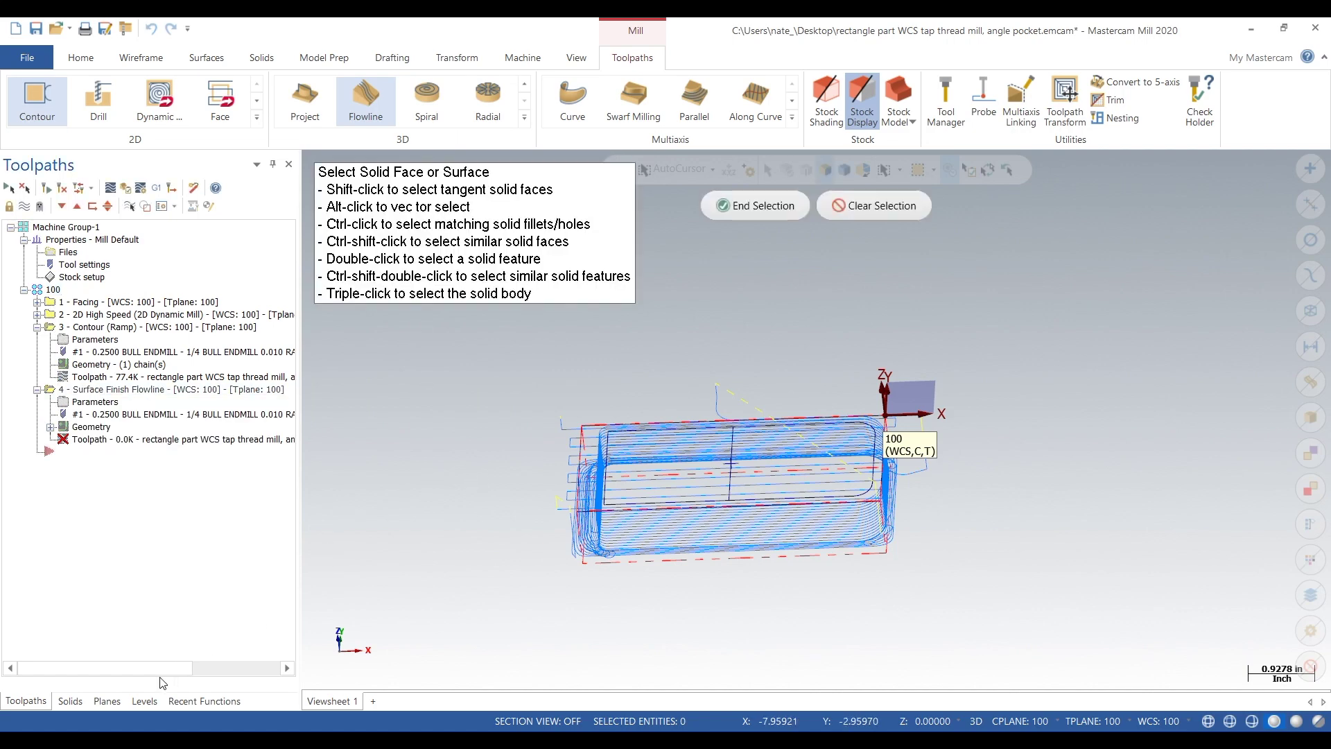
# - Make the solid level visible and pick the fillet faces as the flowline drive surfaces
pyautogui.click(141, 702)
pyautogui.click(79, 229)
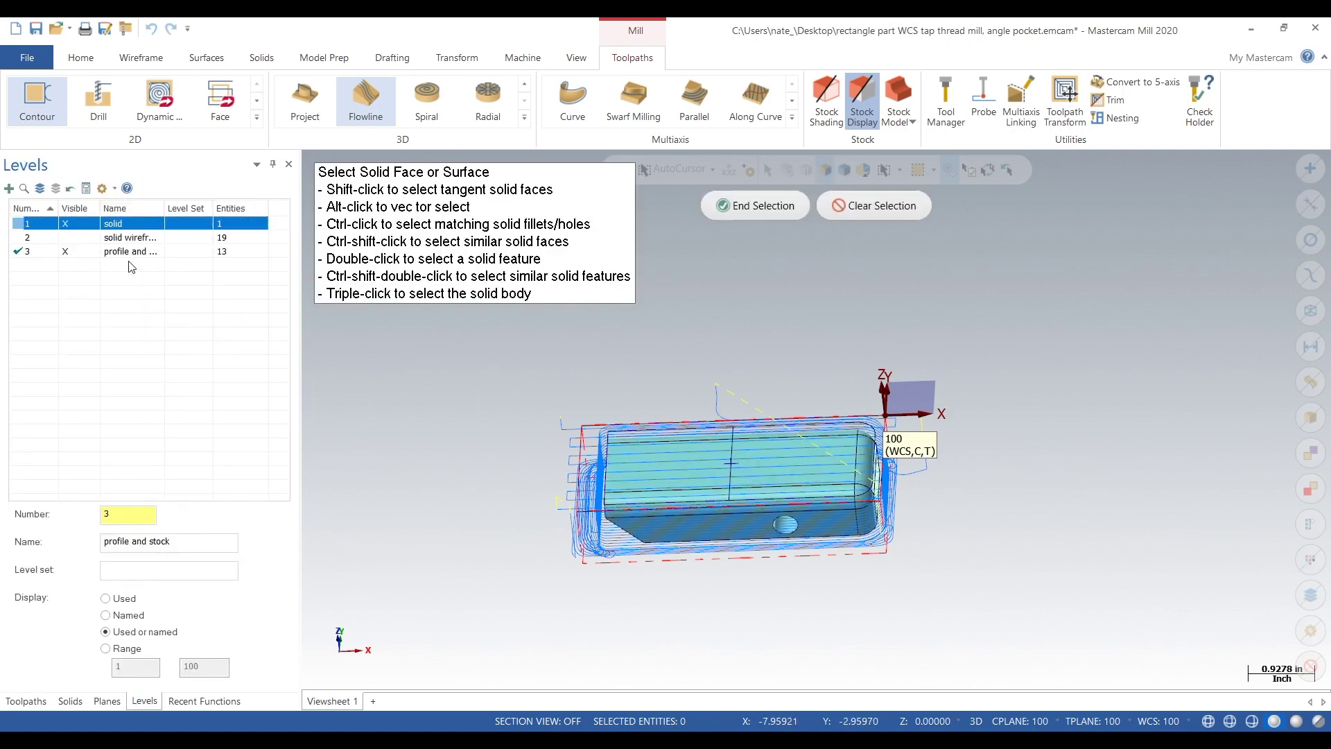
pyautogui.scroll(5, 594, 449)
pyautogui.click(594, 449)
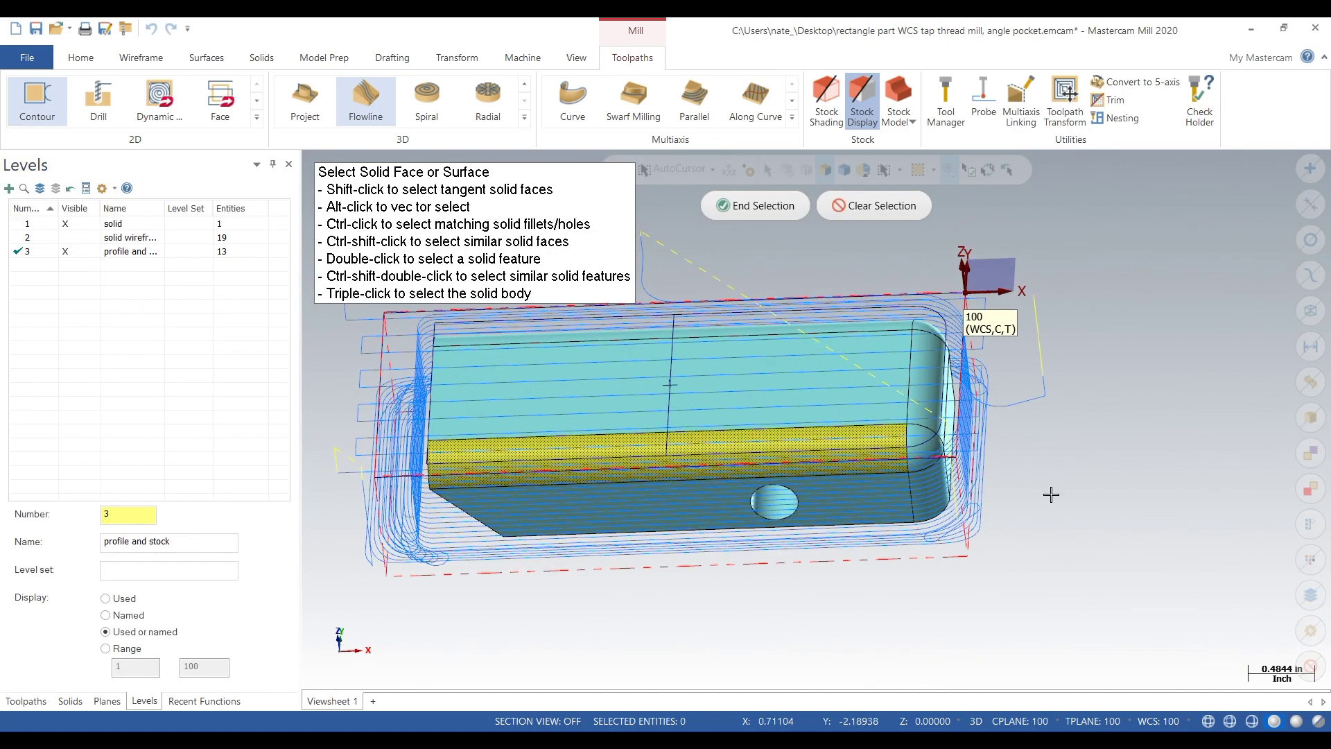
pyautogui.moveTo(595, 449); pyautogui.dragTo(892, 454, button='middle')
pyautogui.click(906, 408)
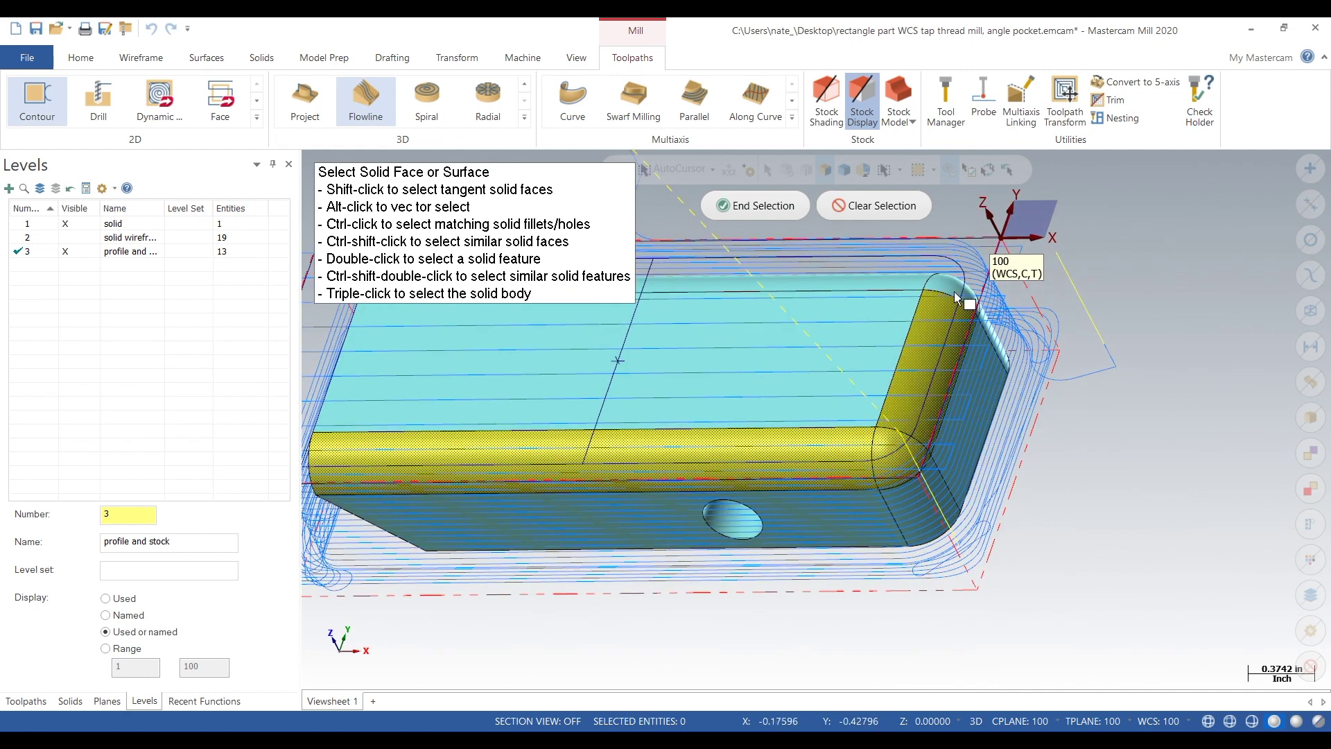
pyautogui.click(922, 289)
pyautogui.scroll(-3, 1030, 417)
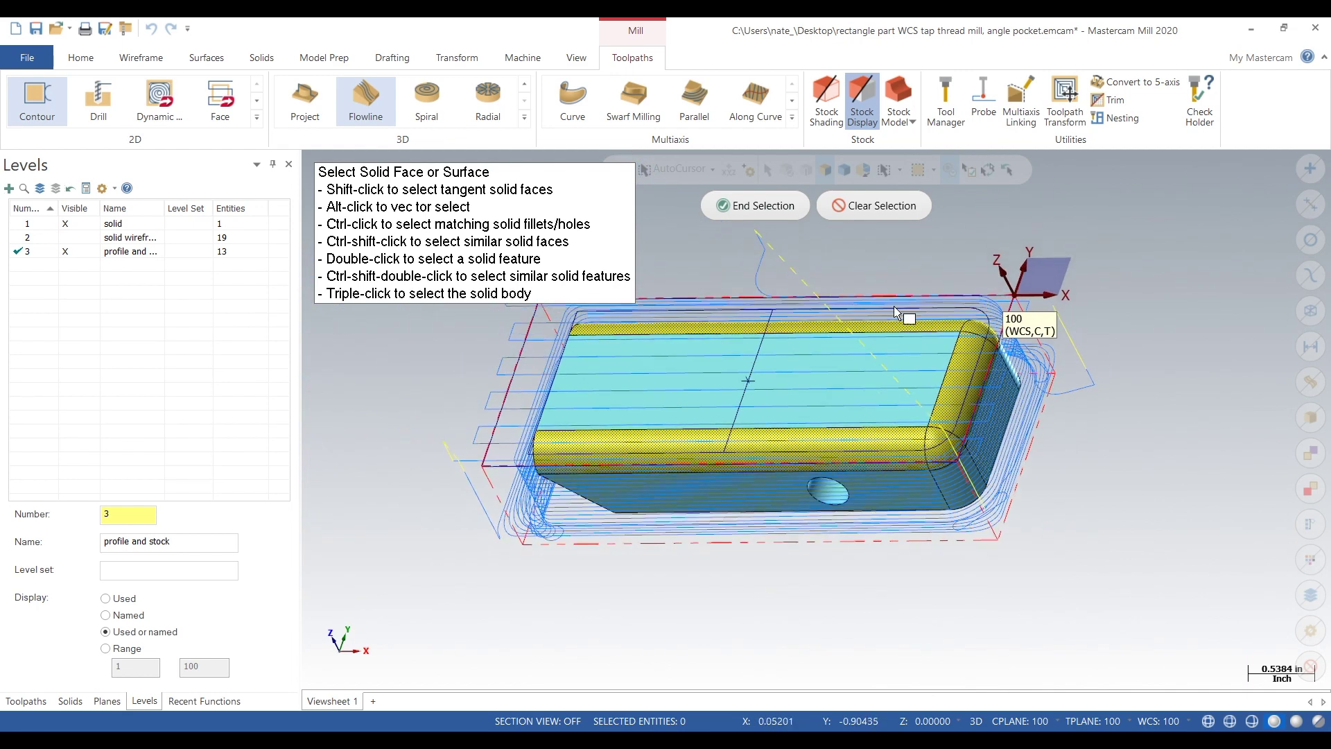
pyautogui.click(756, 205)
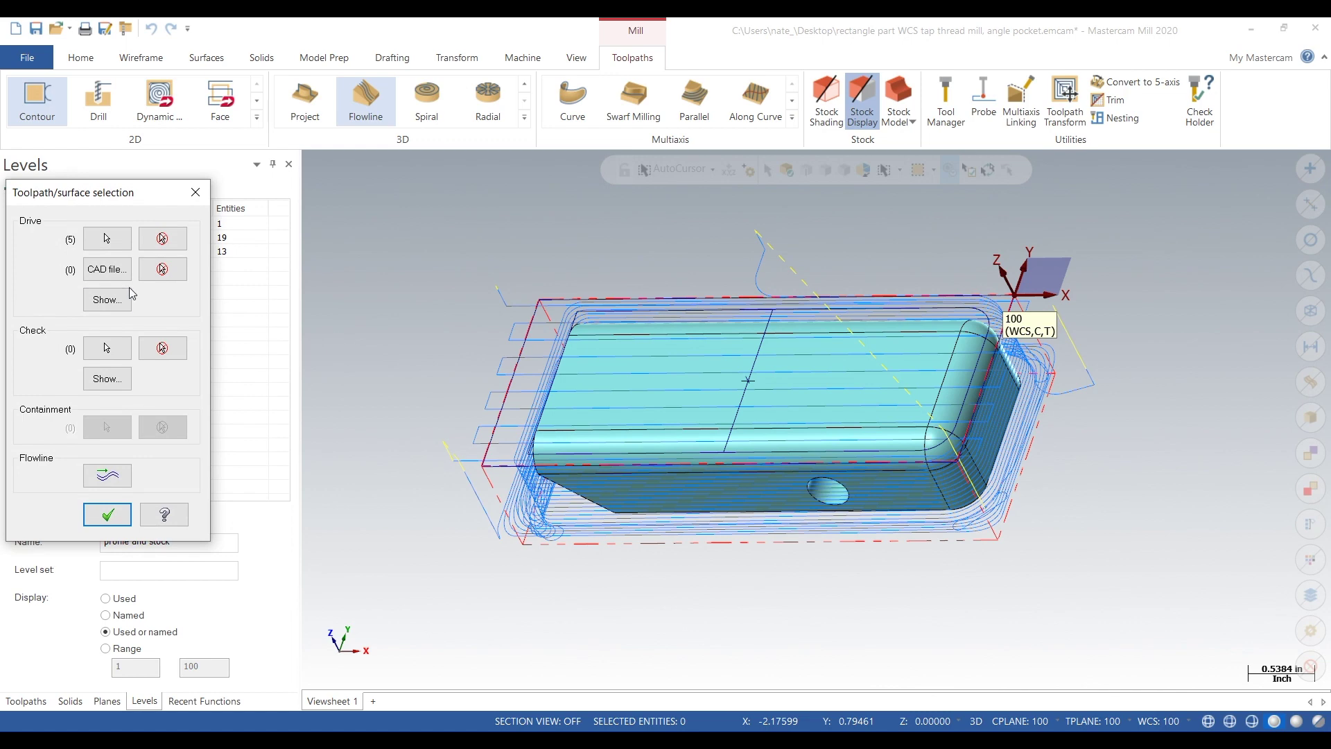
# - Reverse the cut direction, move the start corner, flip the step direction, and accept the flowline data
pyautogui.click(107, 483)
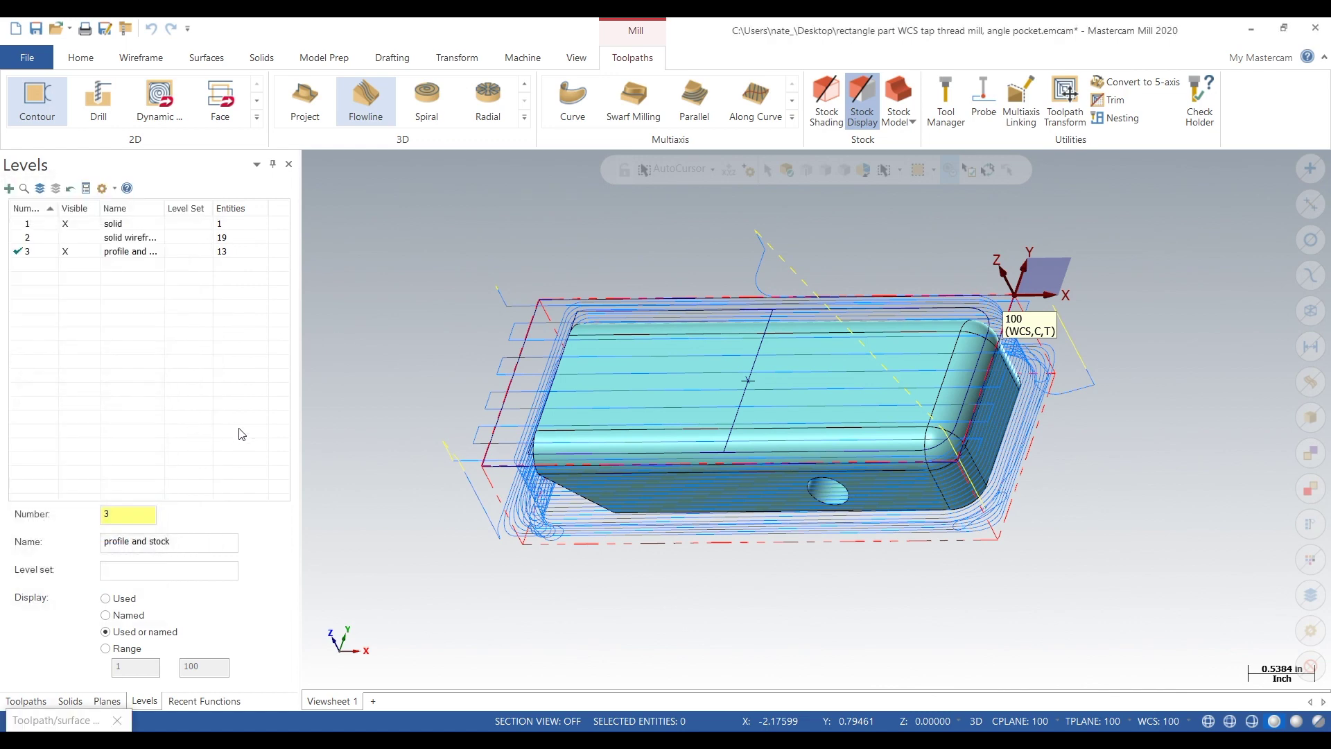
pyautogui.scroll(1, 624, 380)
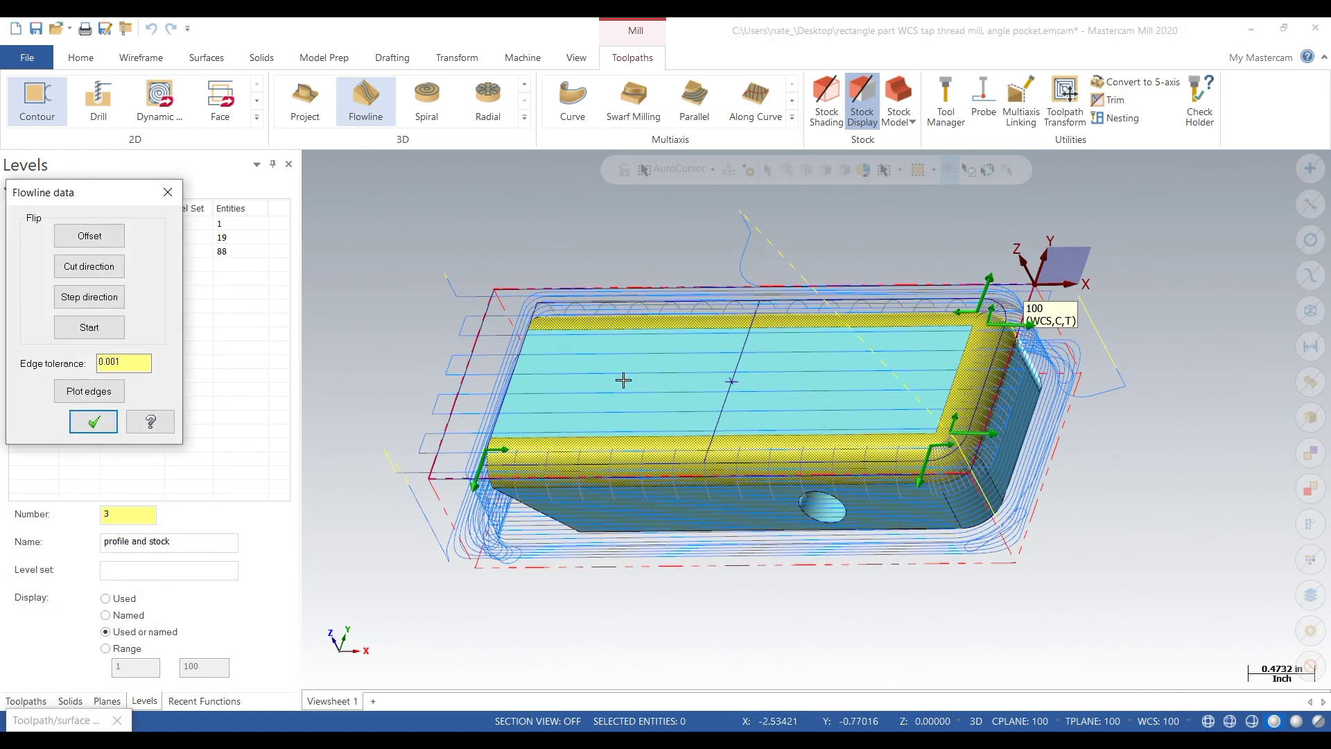
pyautogui.click(104, 267)
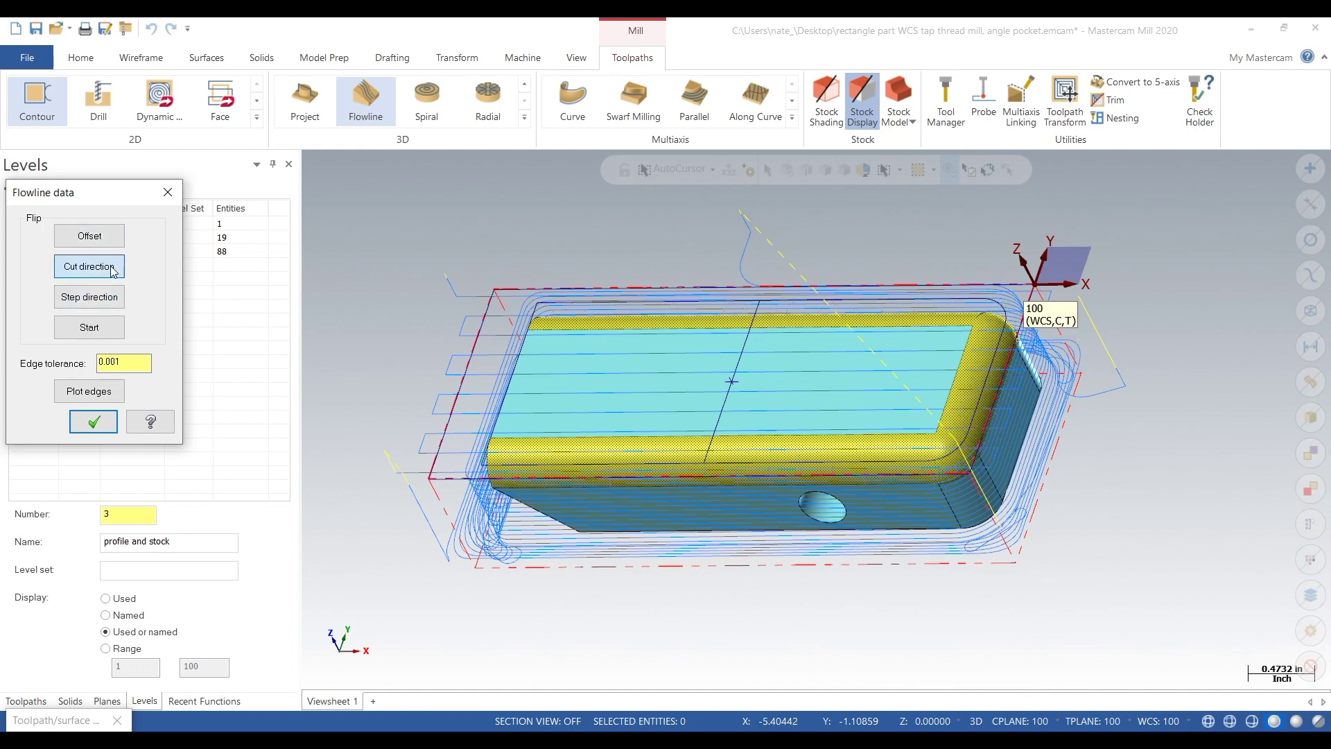
pyautogui.click(104, 331)
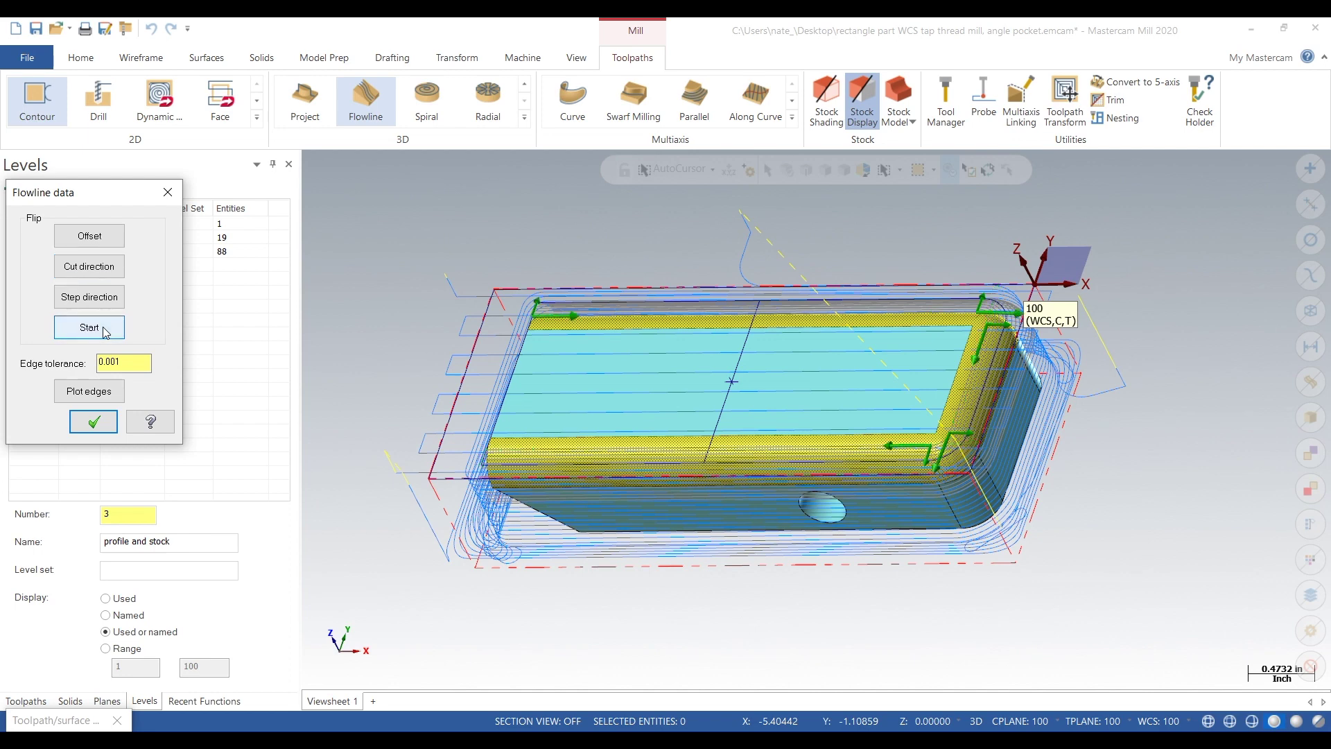
pyautogui.click(97, 333)
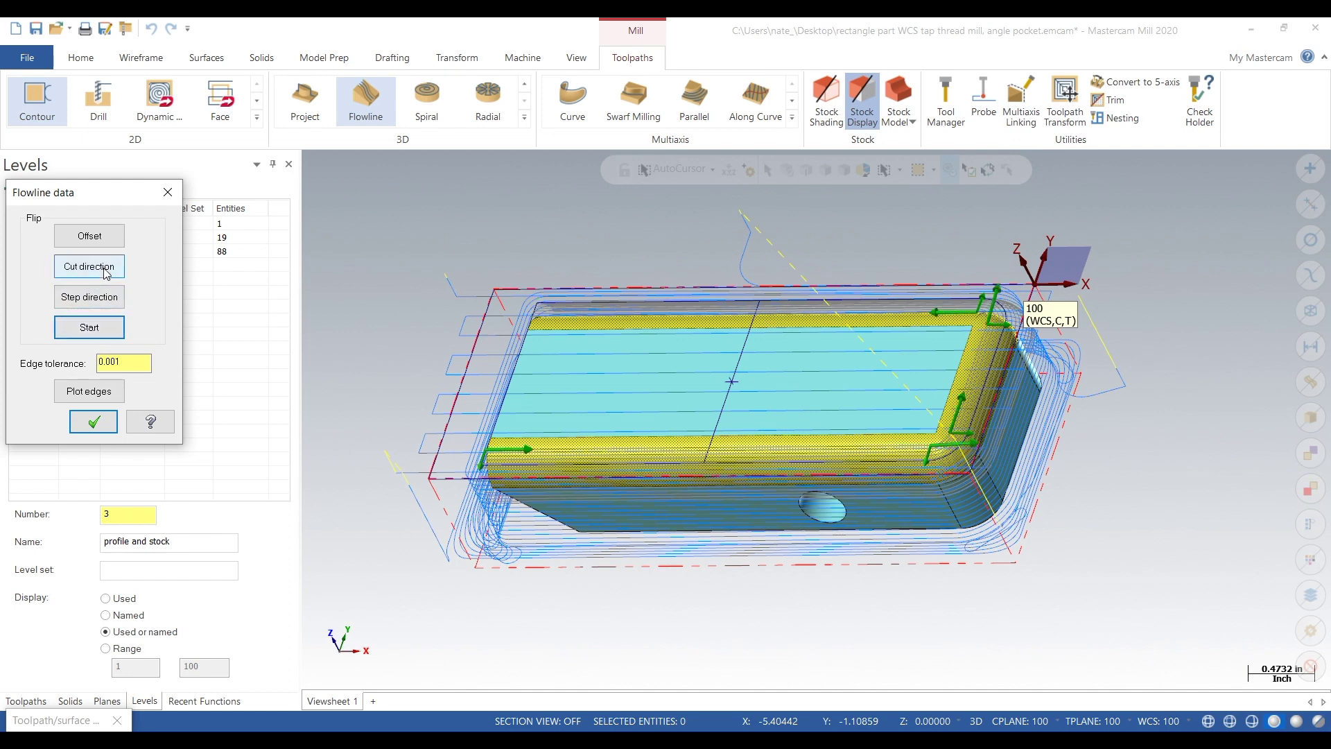
pyautogui.click(102, 298)
pyautogui.click(102, 298)
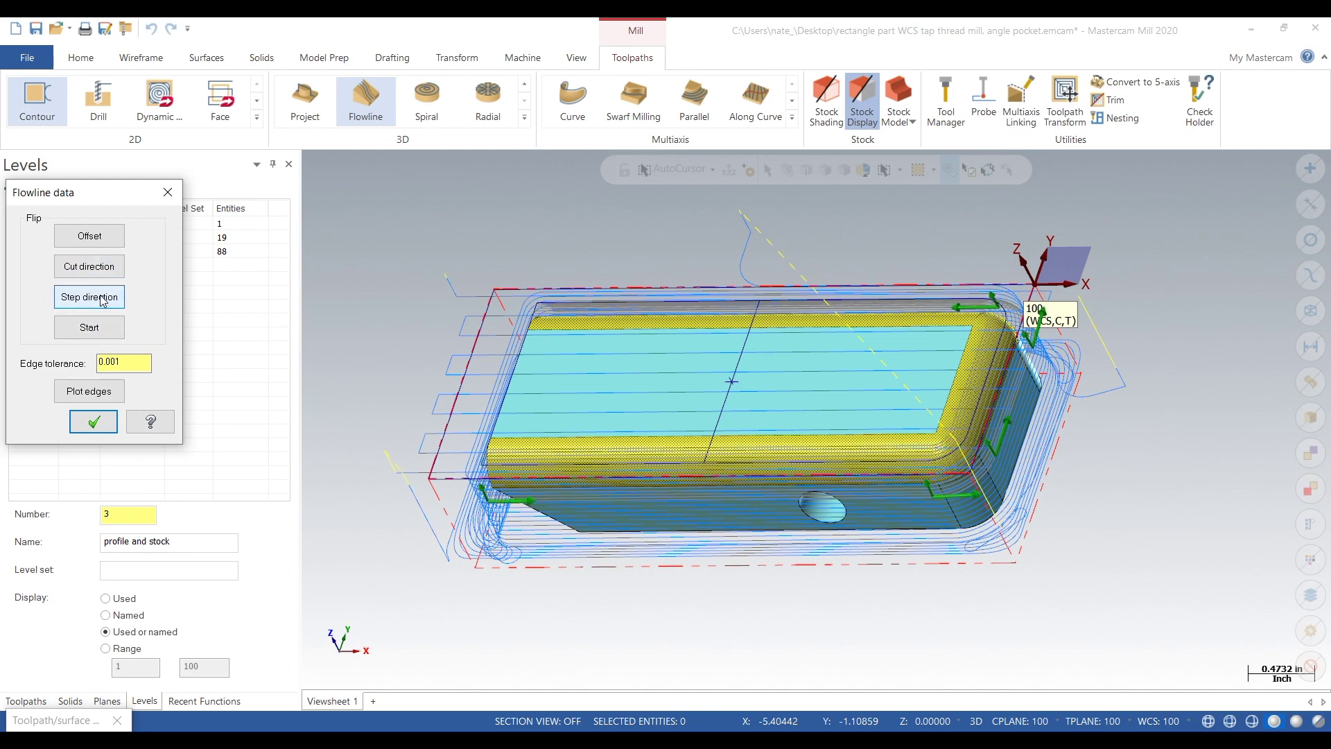
pyautogui.click(94, 424)
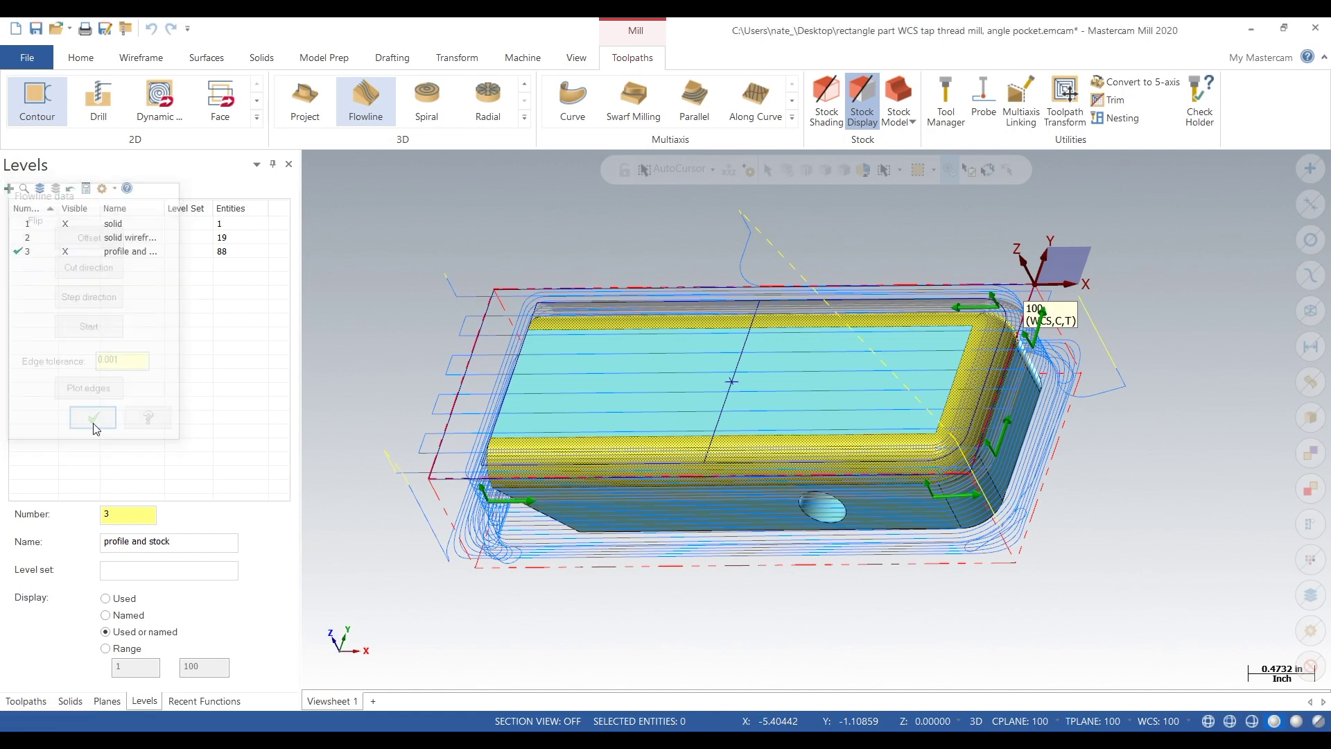
# - Confirm the drive surfaces, use a fixed-distance stepover, and keep Zigzag as the cutting method
pyautogui.click(108, 514)
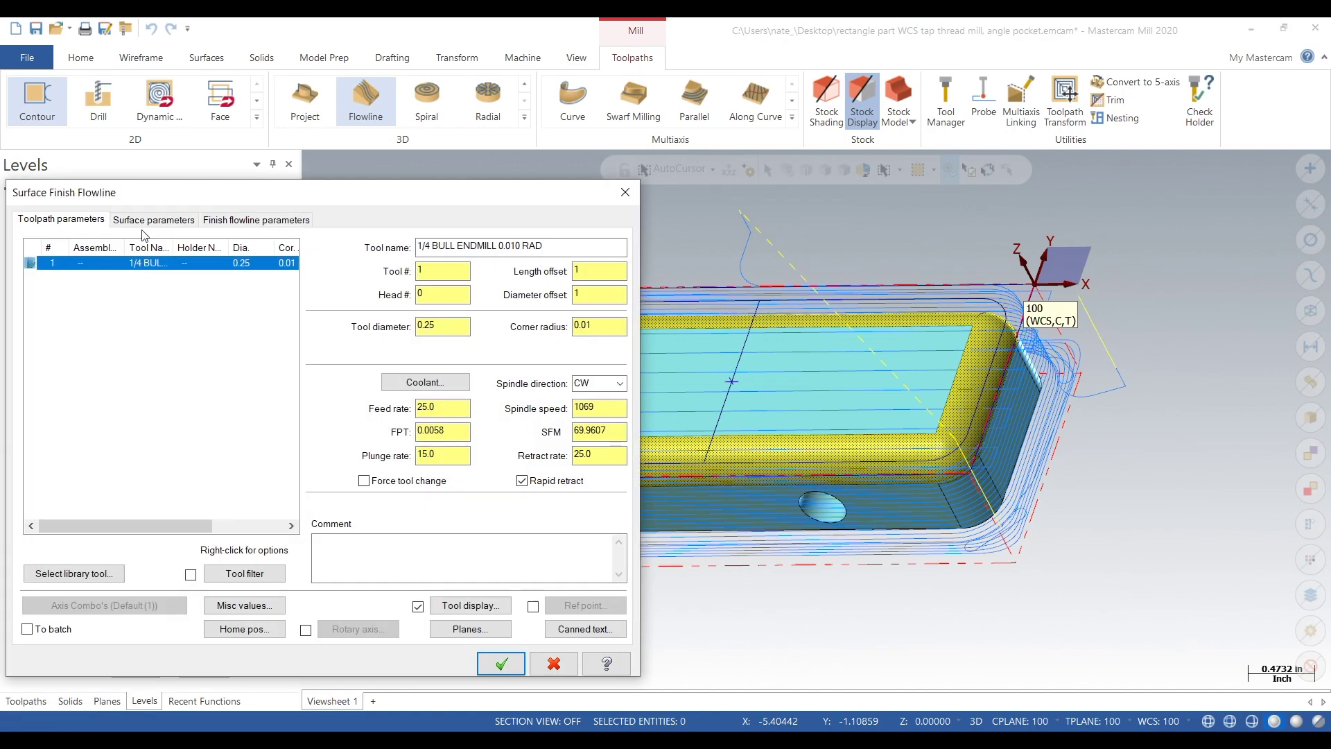
pyautogui.click(146, 220)
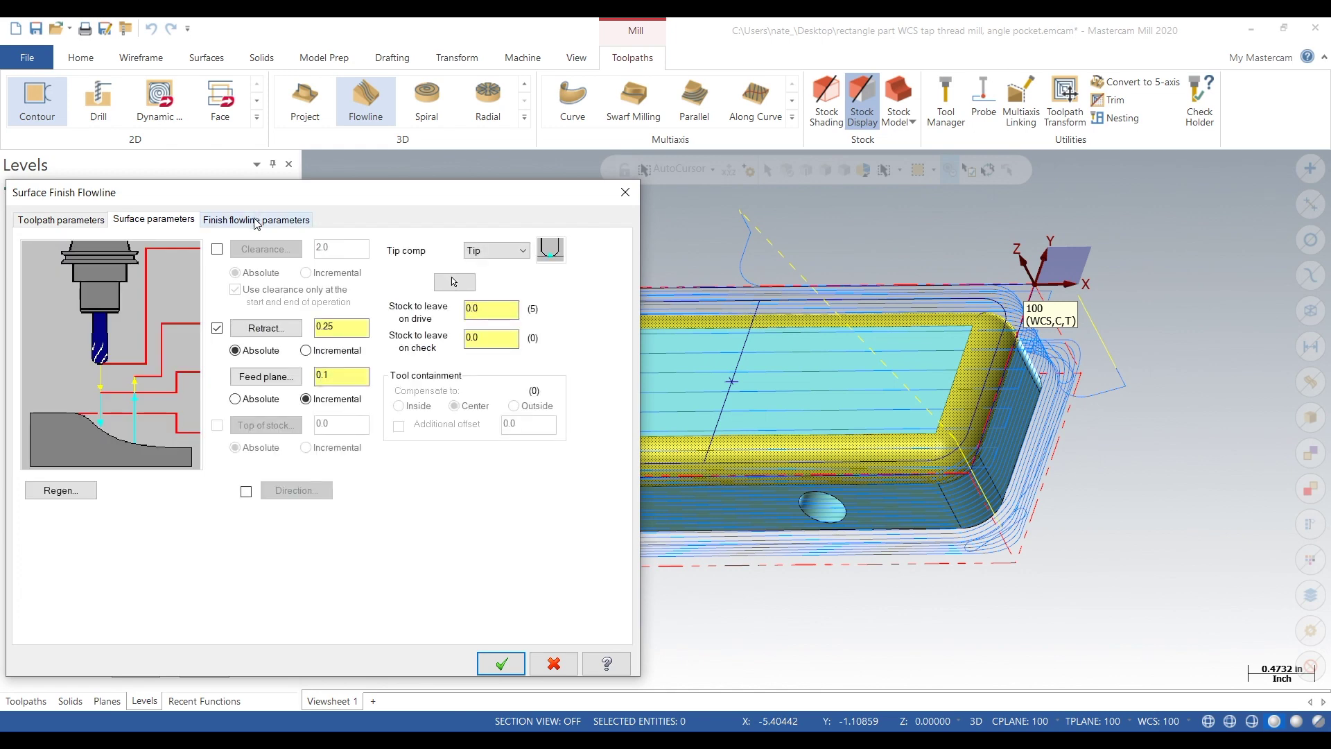
pyautogui.click(256, 220)
pyautogui.click(240, 269)
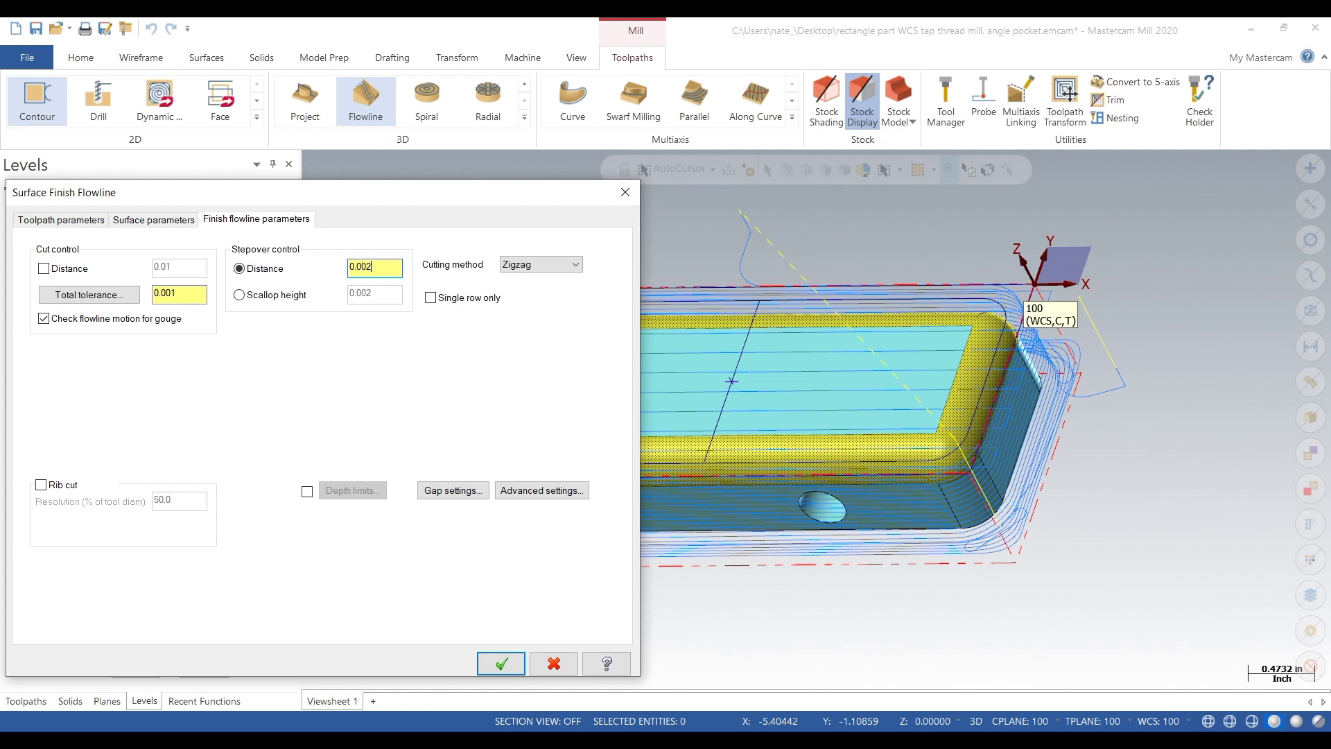
pyautogui.click(574, 264)
pyautogui.click(616, 312)
pyautogui.click(119, 220)
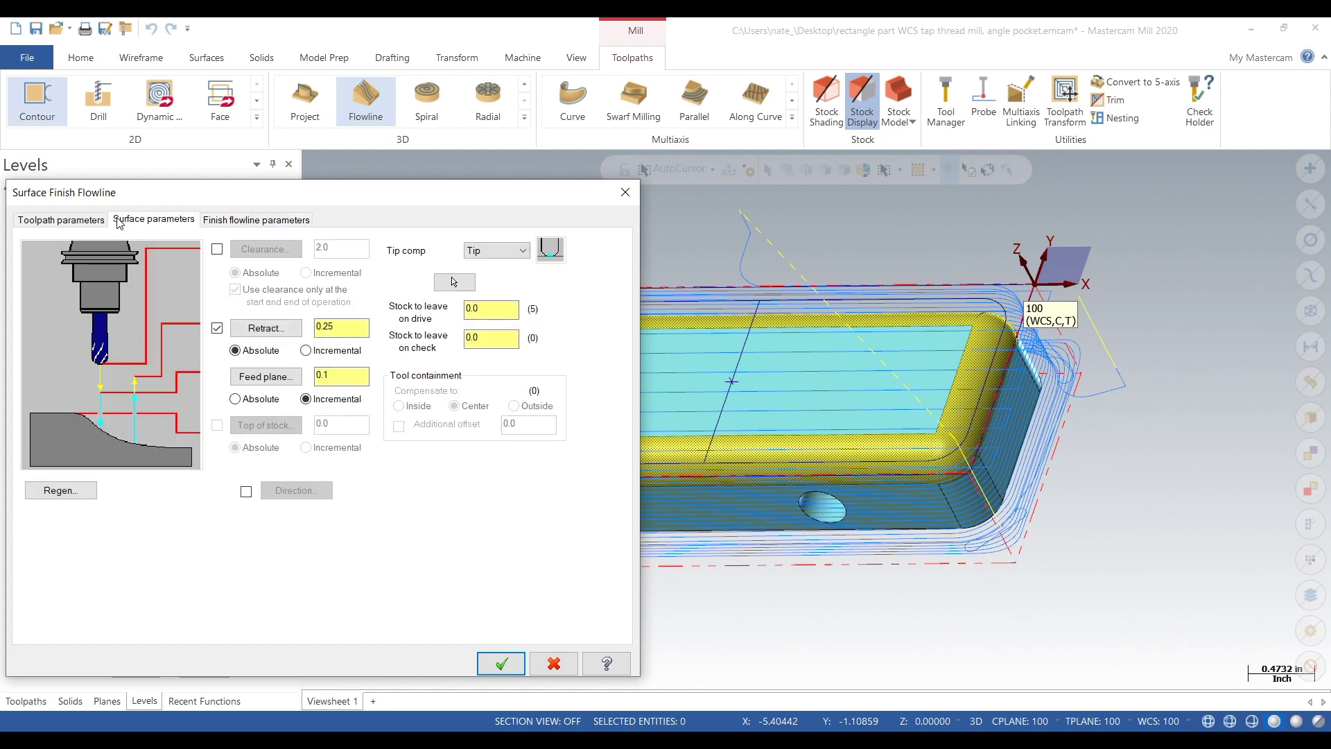
pyautogui.click(83, 222)
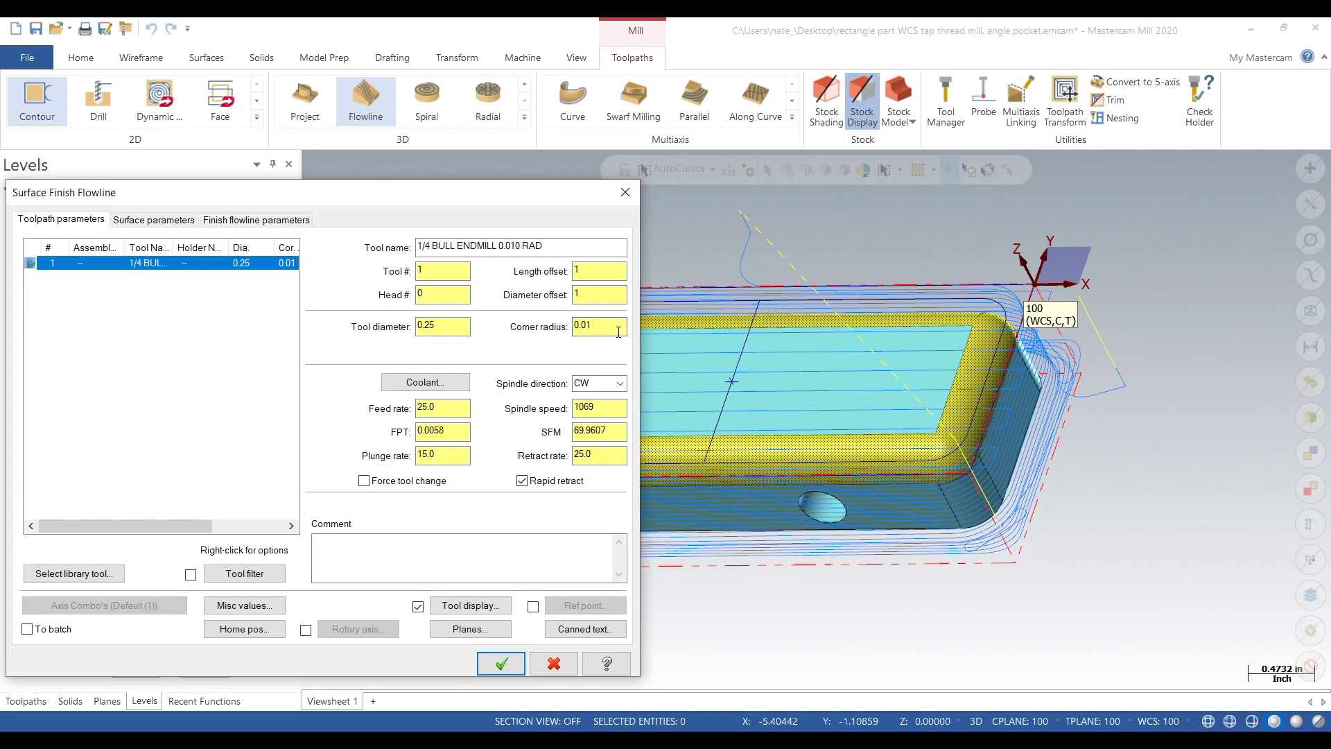
# - Re-initialize the bull endmill's feeds and speeds to 9000 RPM, set feed rate 60.0, and create the toolpath
pyautogui.rightClick(175, 263)
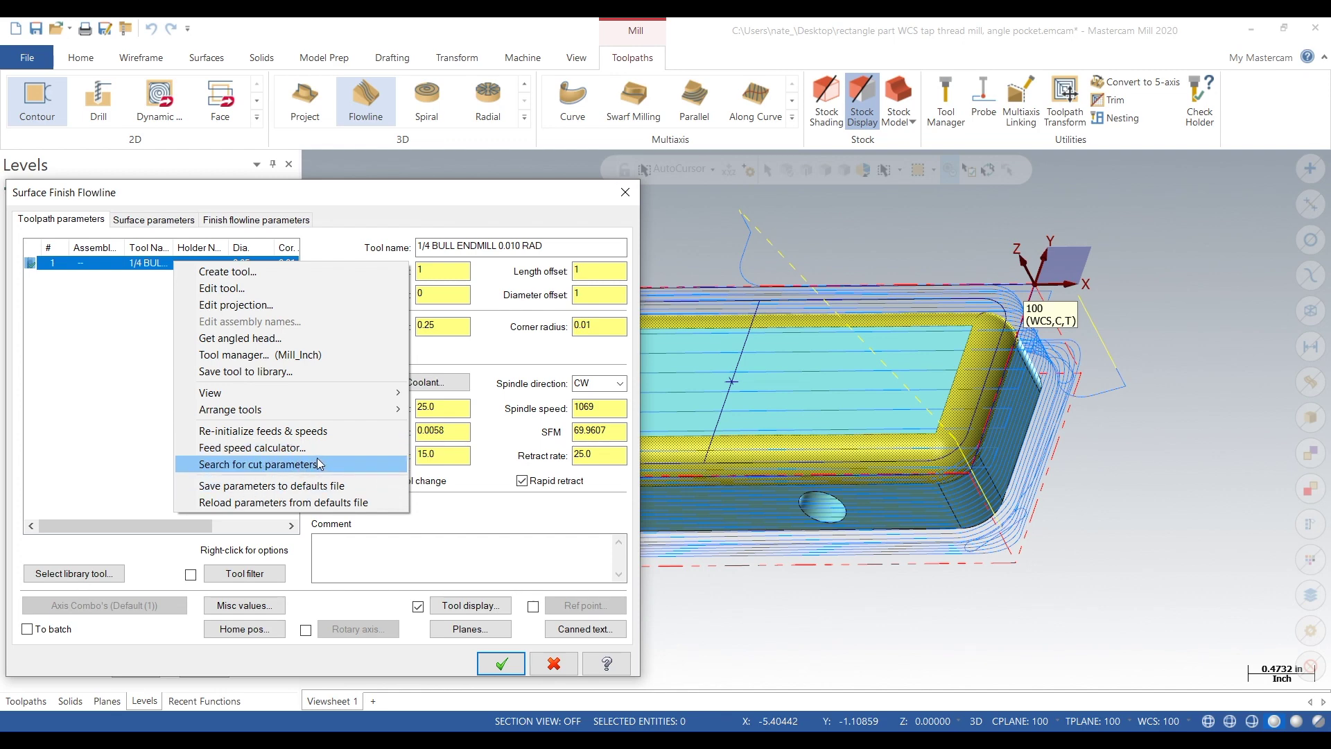
pyautogui.click(333, 431)
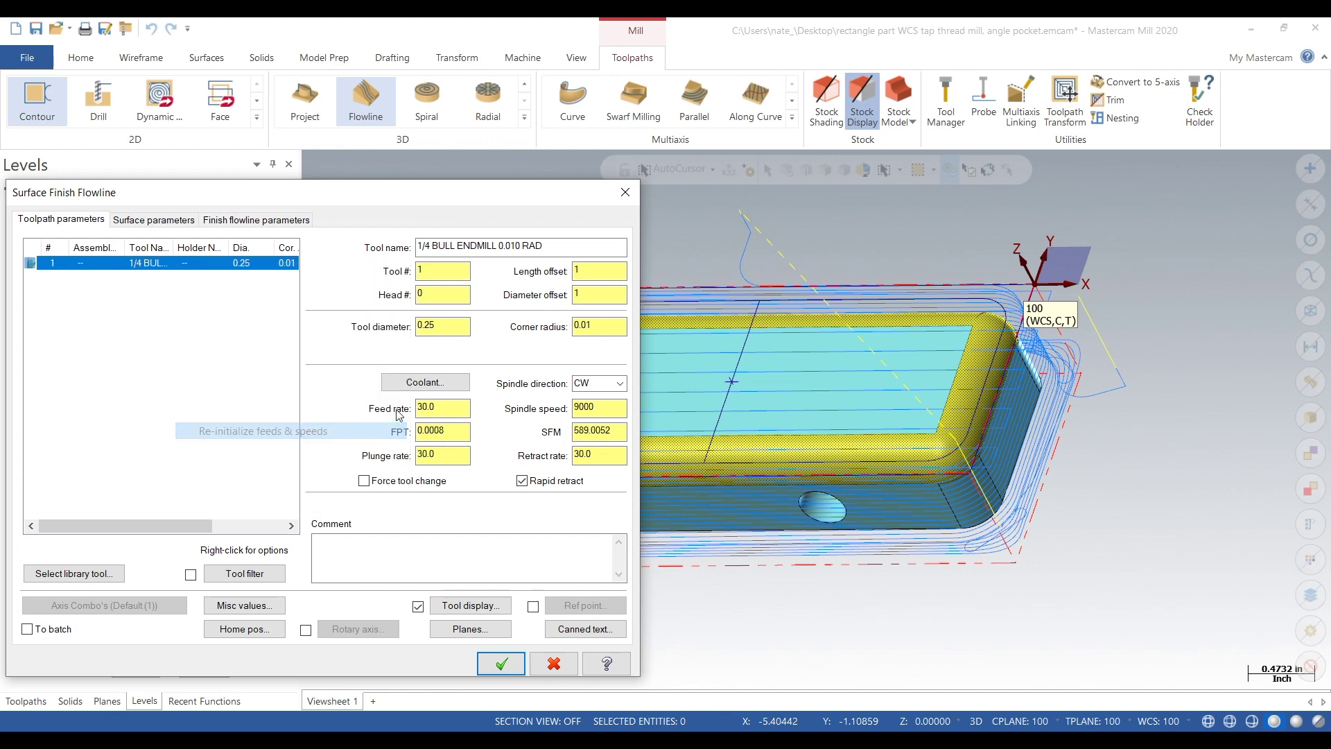
pyautogui.doubleClick(445, 406)
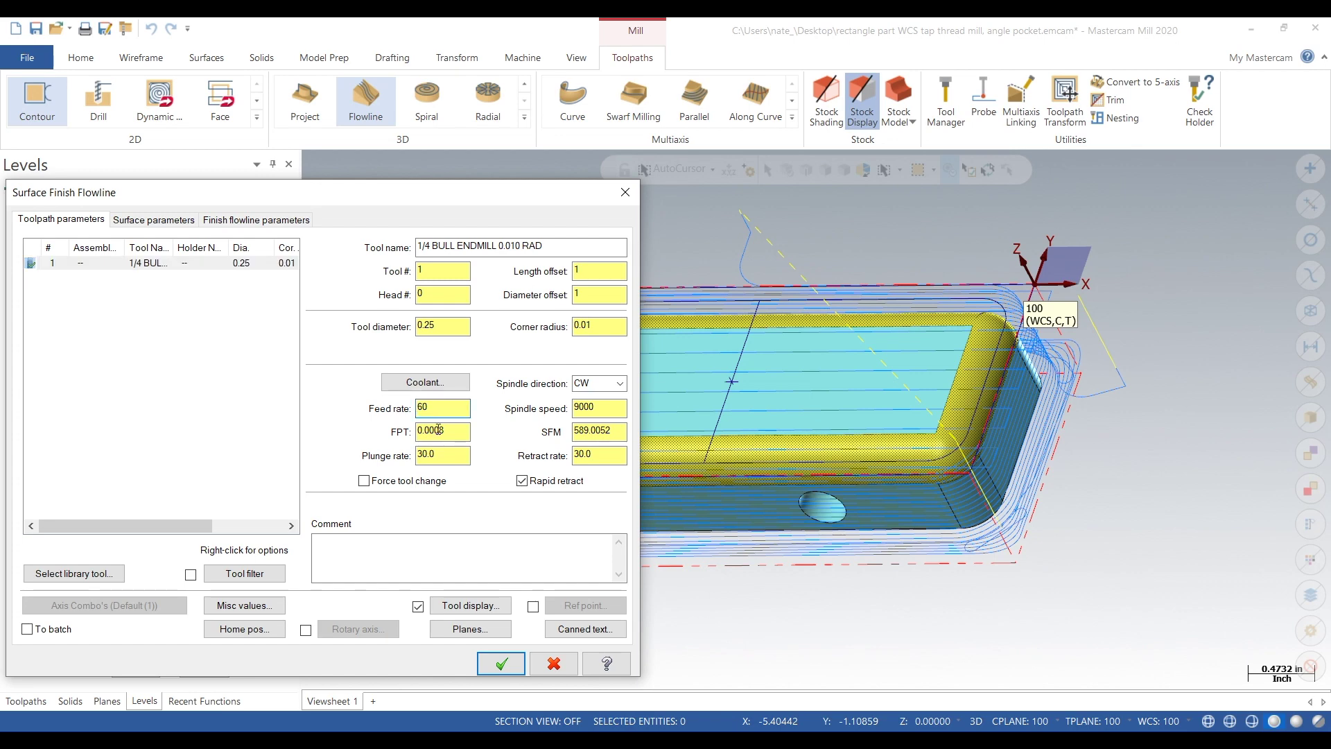
pyautogui.click(501, 664)
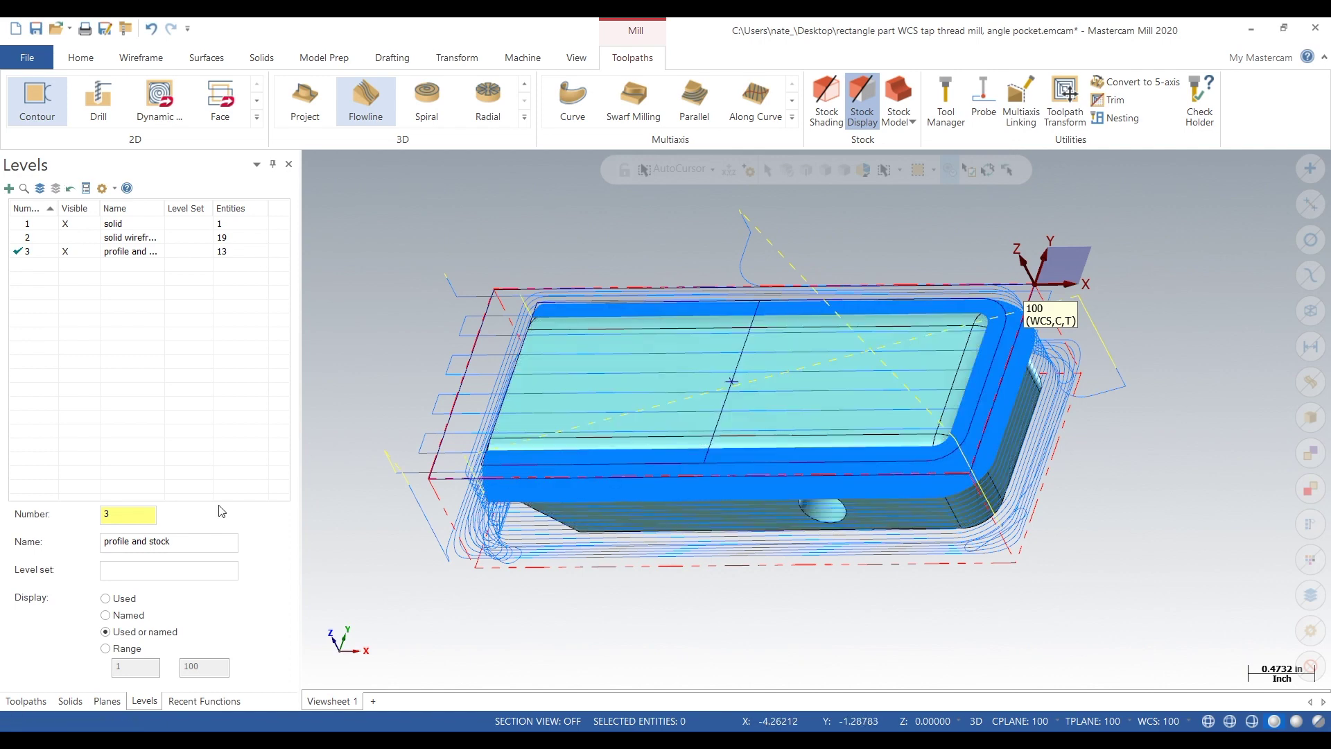
# - Backplot the Surface Finish Flowline toolpath at slowed playback with details expanded, then exit Backplot
pyautogui.click(46, 702)
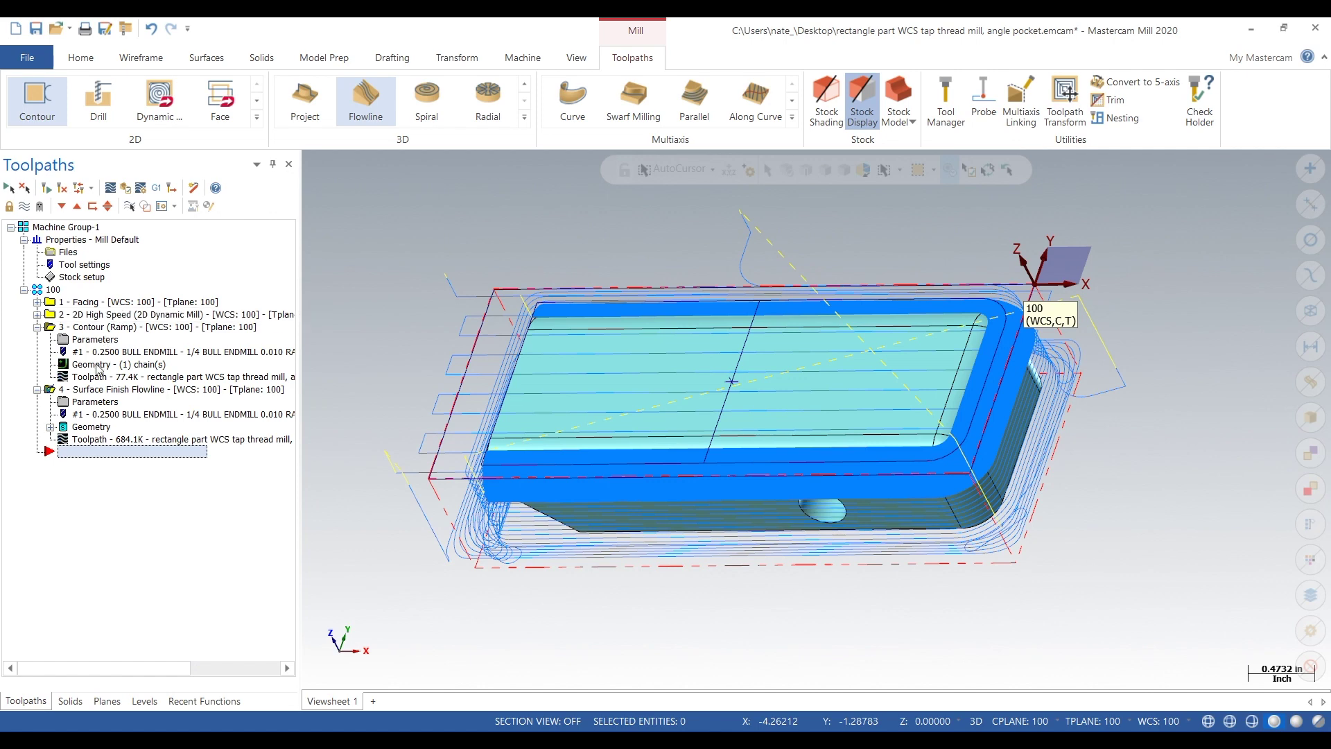
pyautogui.click(109, 188)
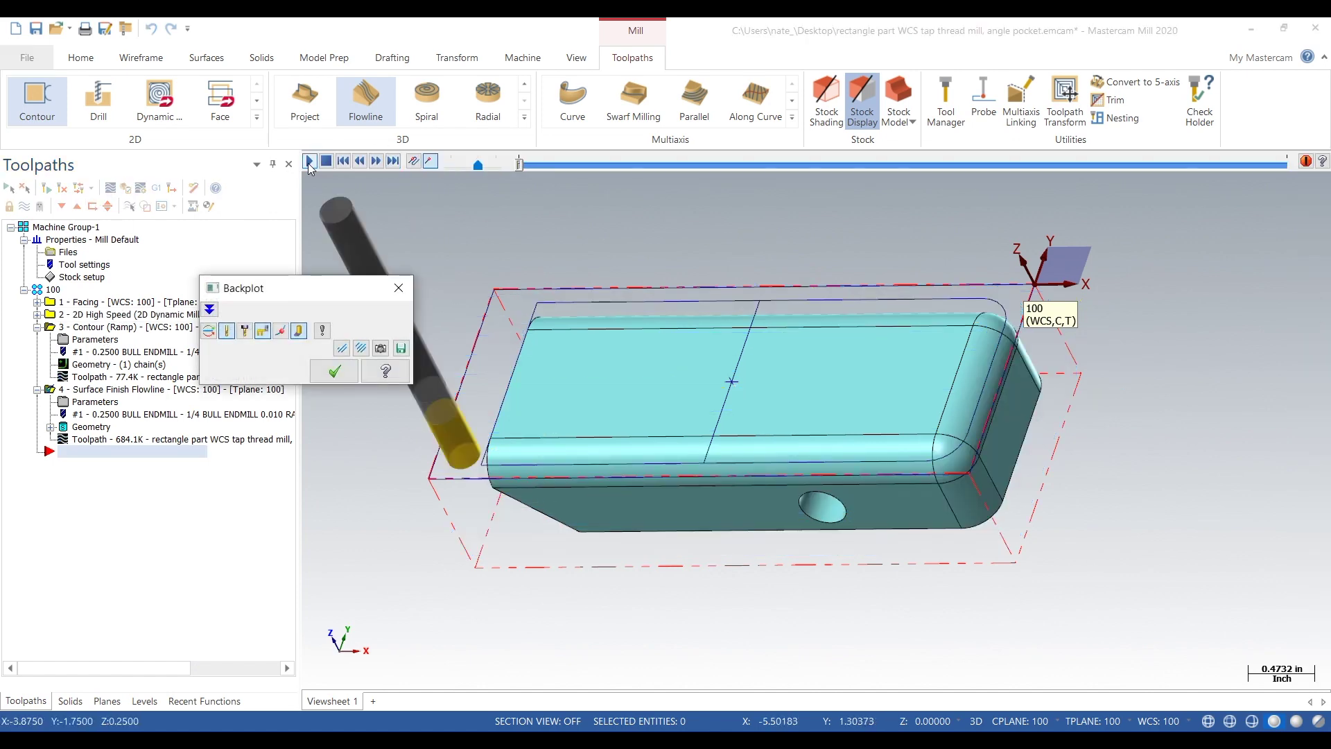
pyautogui.click(309, 164)
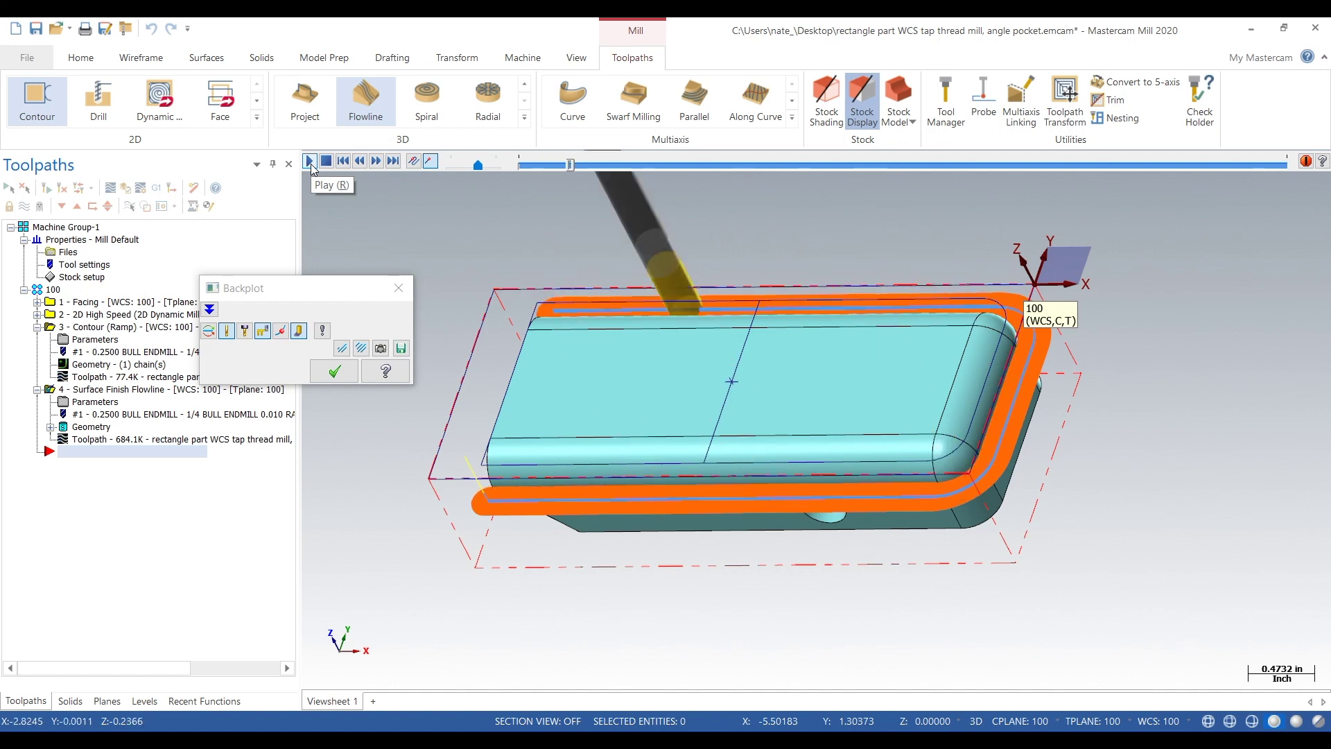
pyautogui.click(461, 167)
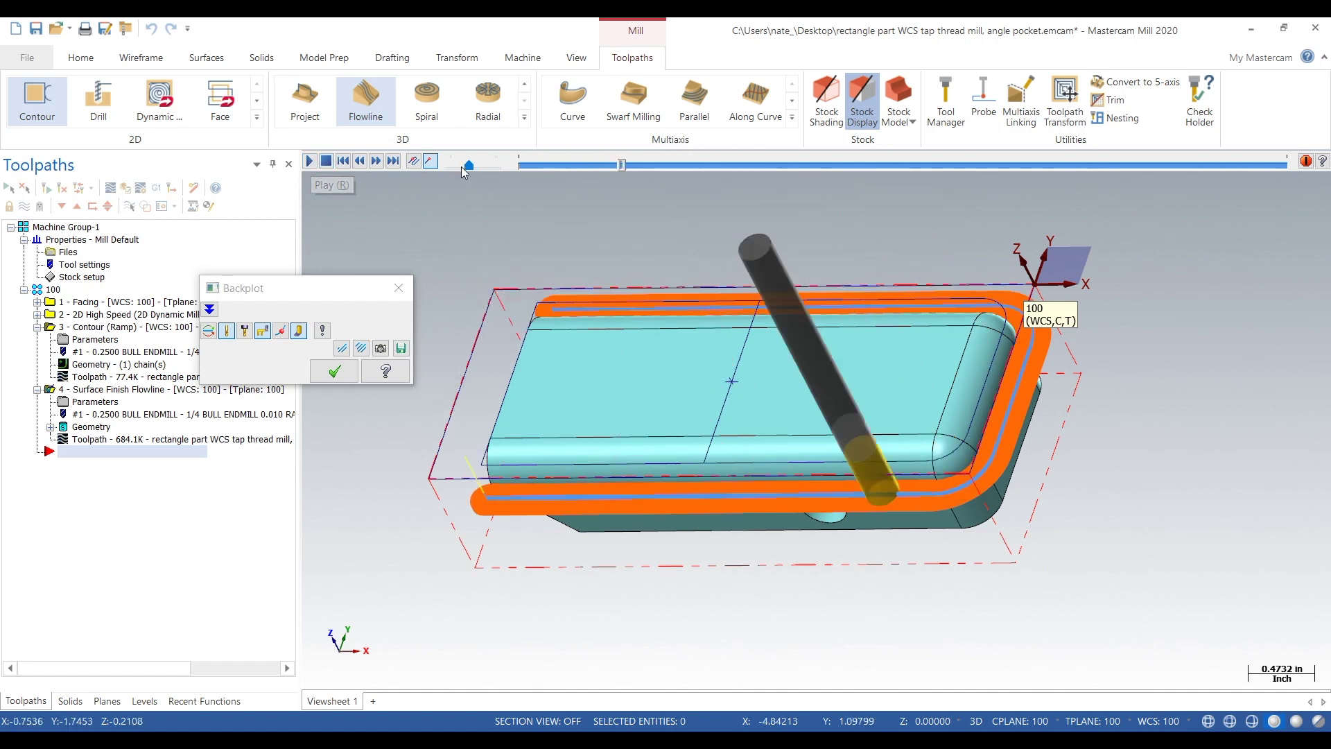
pyautogui.click(452, 168)
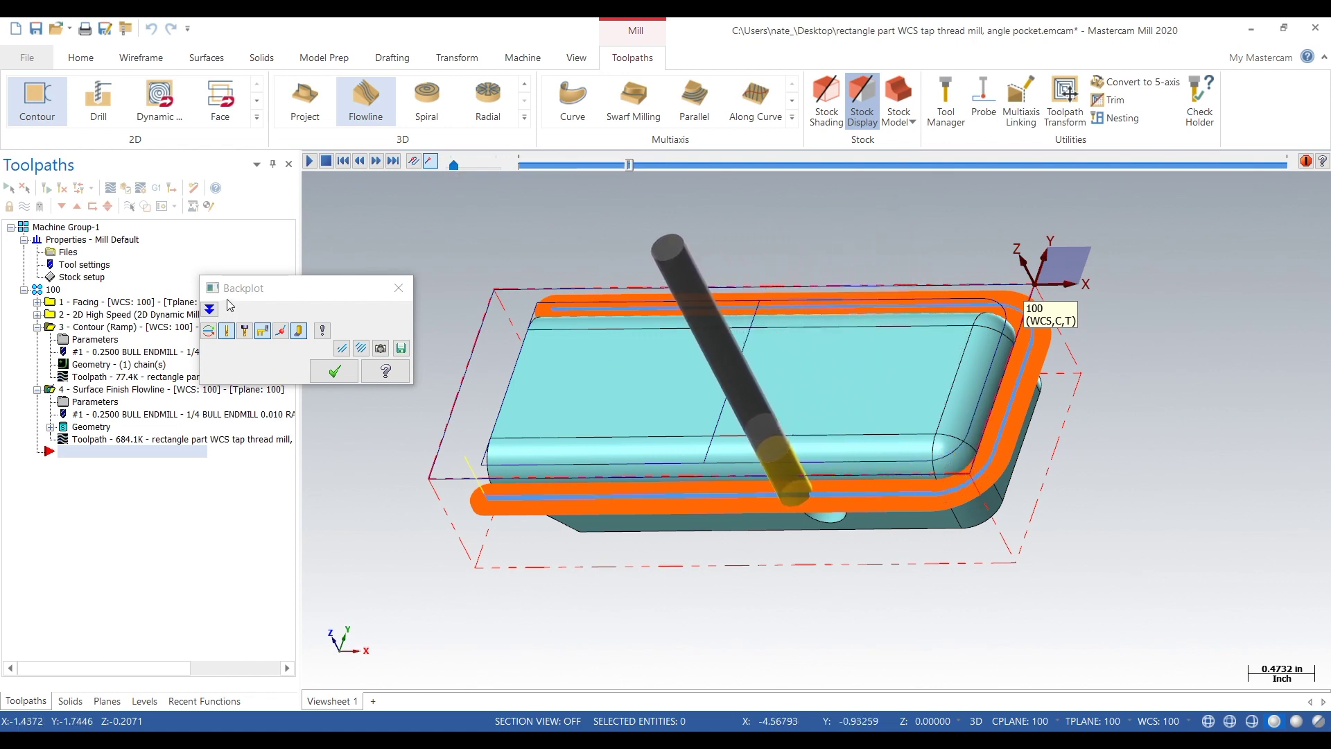
pyautogui.click(209, 309)
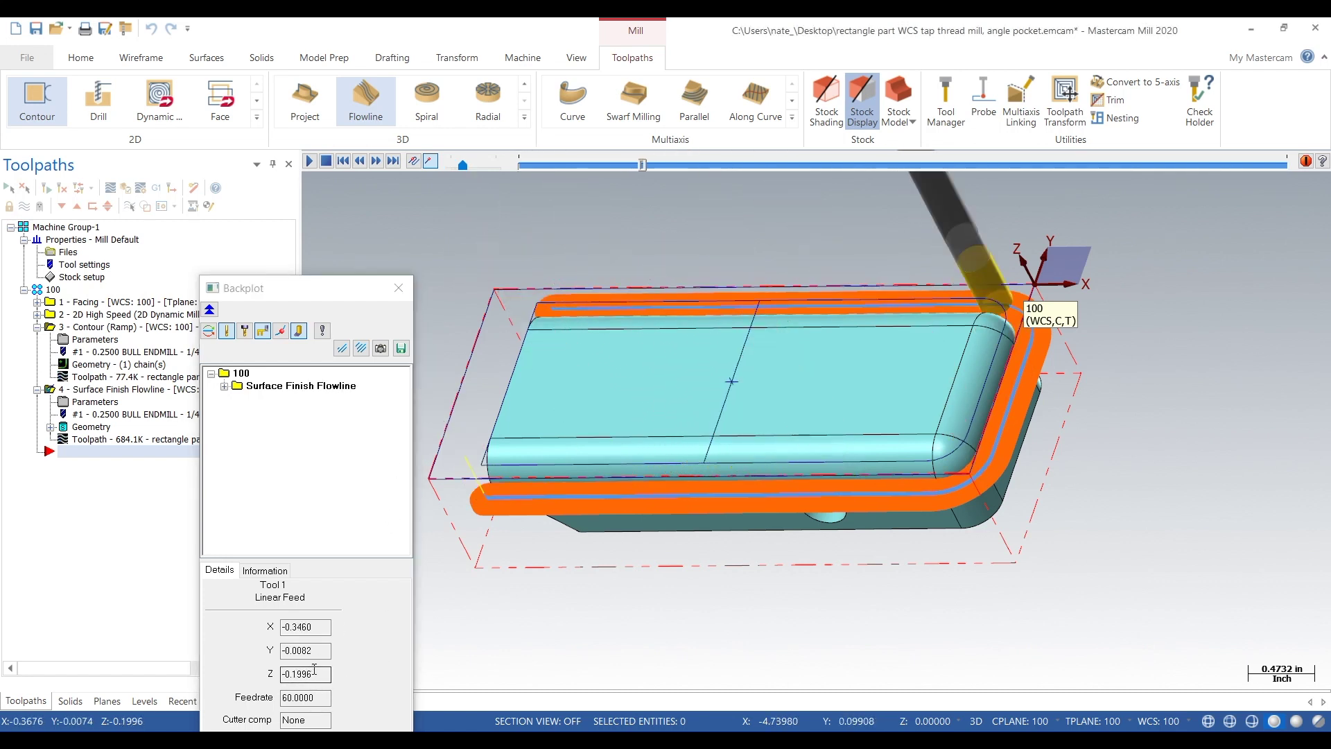
pyautogui.press('Escape')
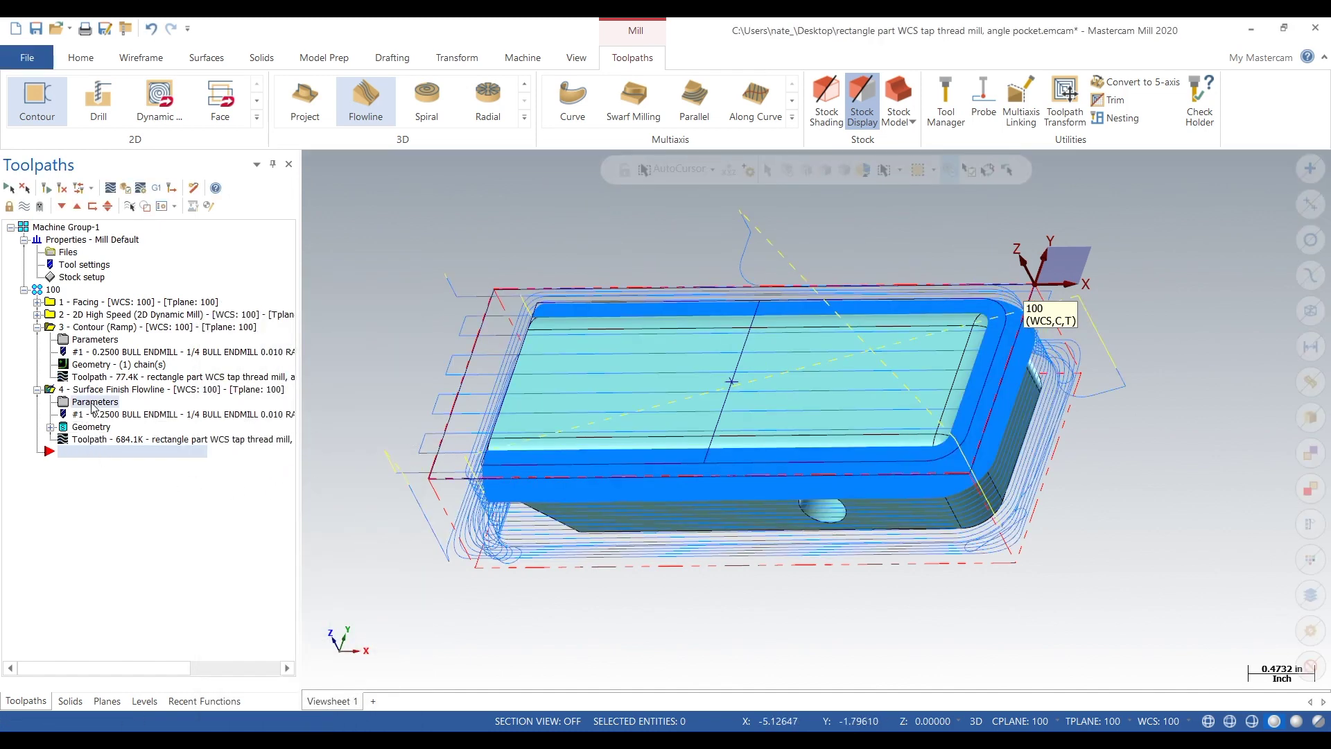
# - Set the flowline Gap settings tangential line length to 0.1 and accept the parameters
pyautogui.click(94, 402)
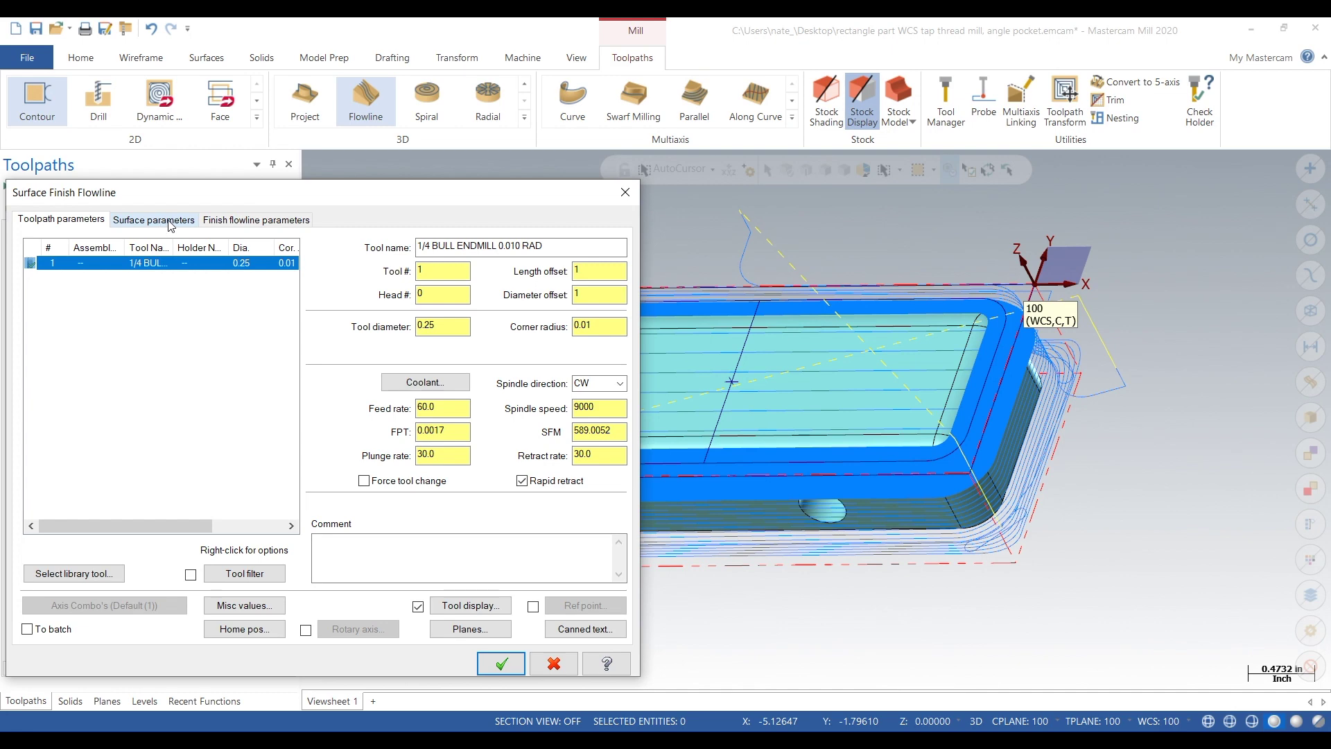
pyautogui.click(154, 220)
pyautogui.click(254, 220)
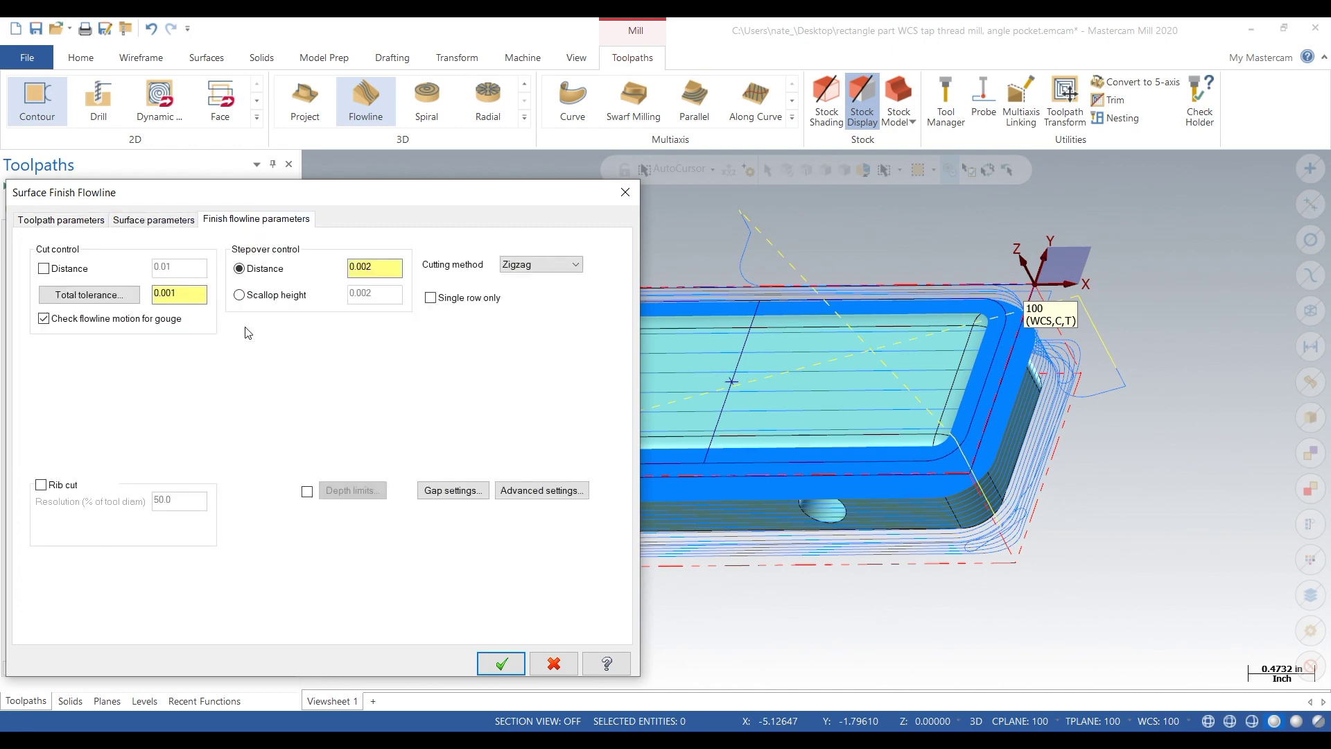
pyautogui.click(425, 497)
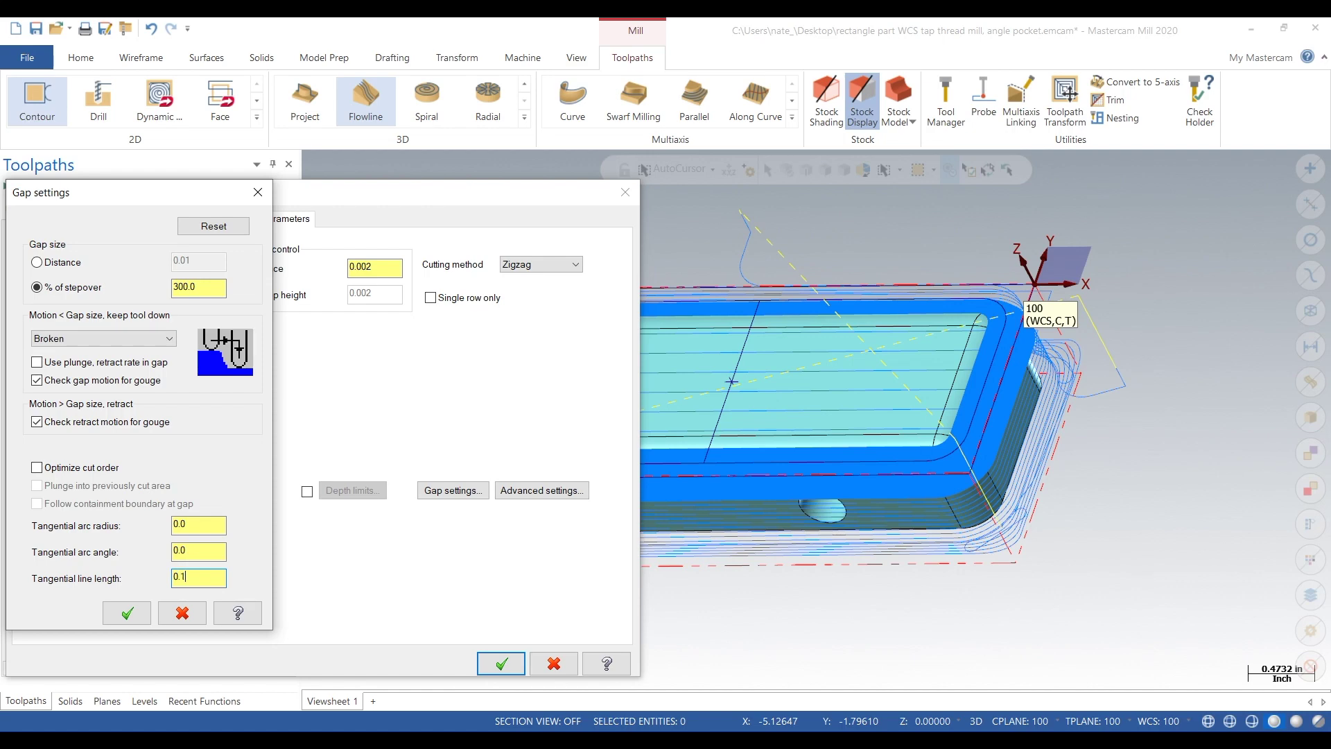
pyautogui.click(130, 607)
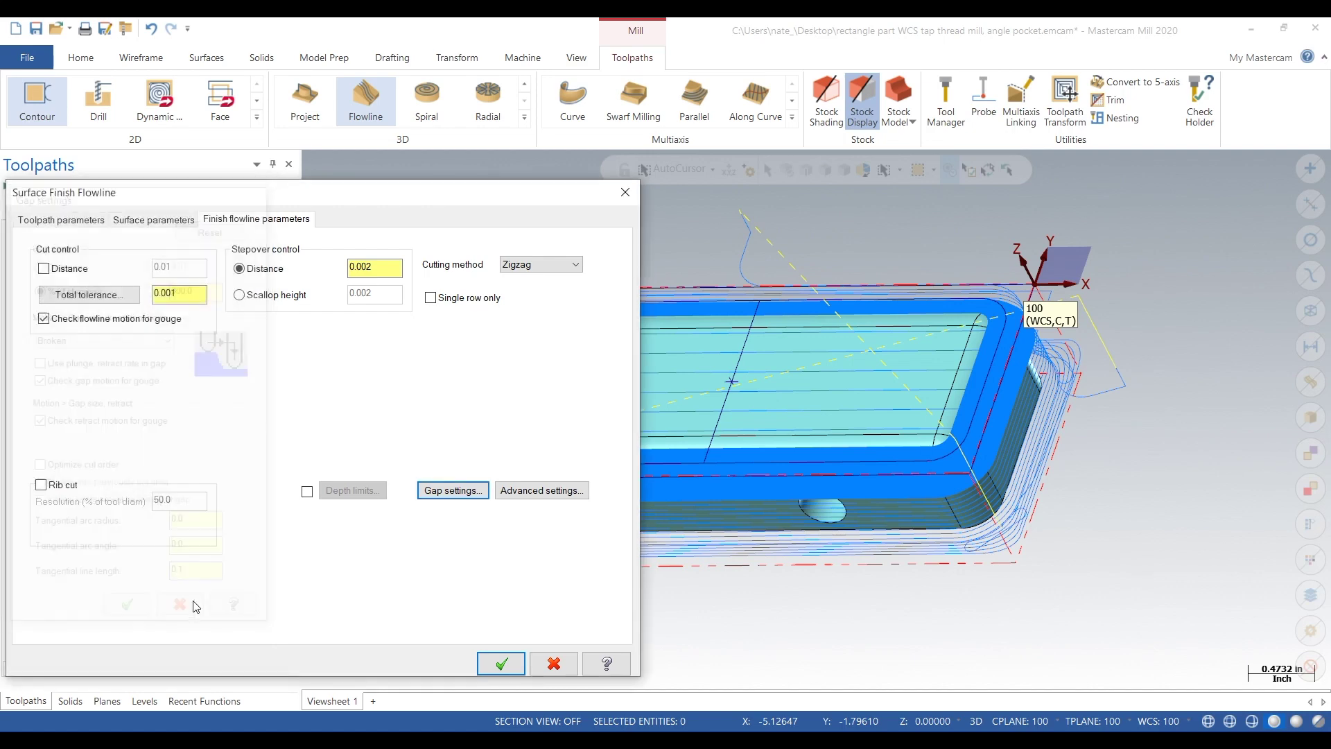
pyautogui.click(502, 665)
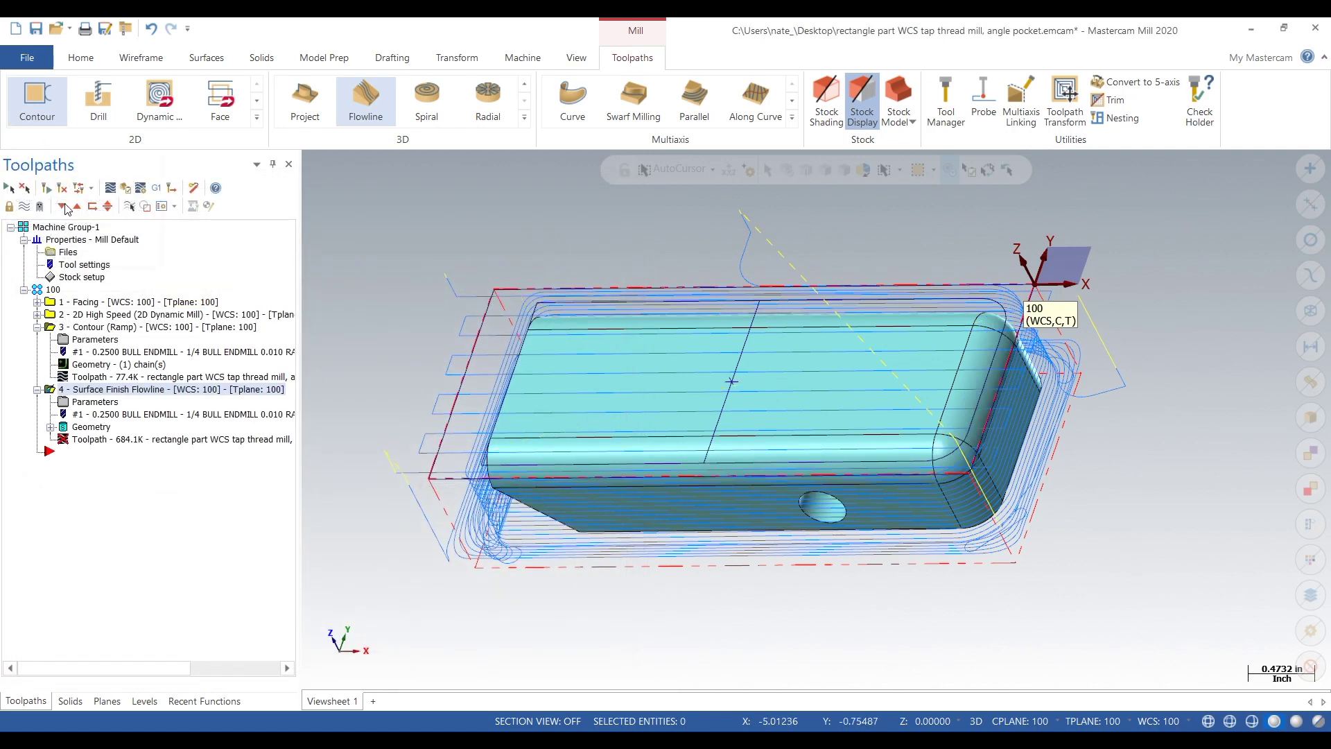
# - Regenerate the flowline toolpath, select all of toolpath group 100, and send it to verification
pyautogui.click(48, 189)
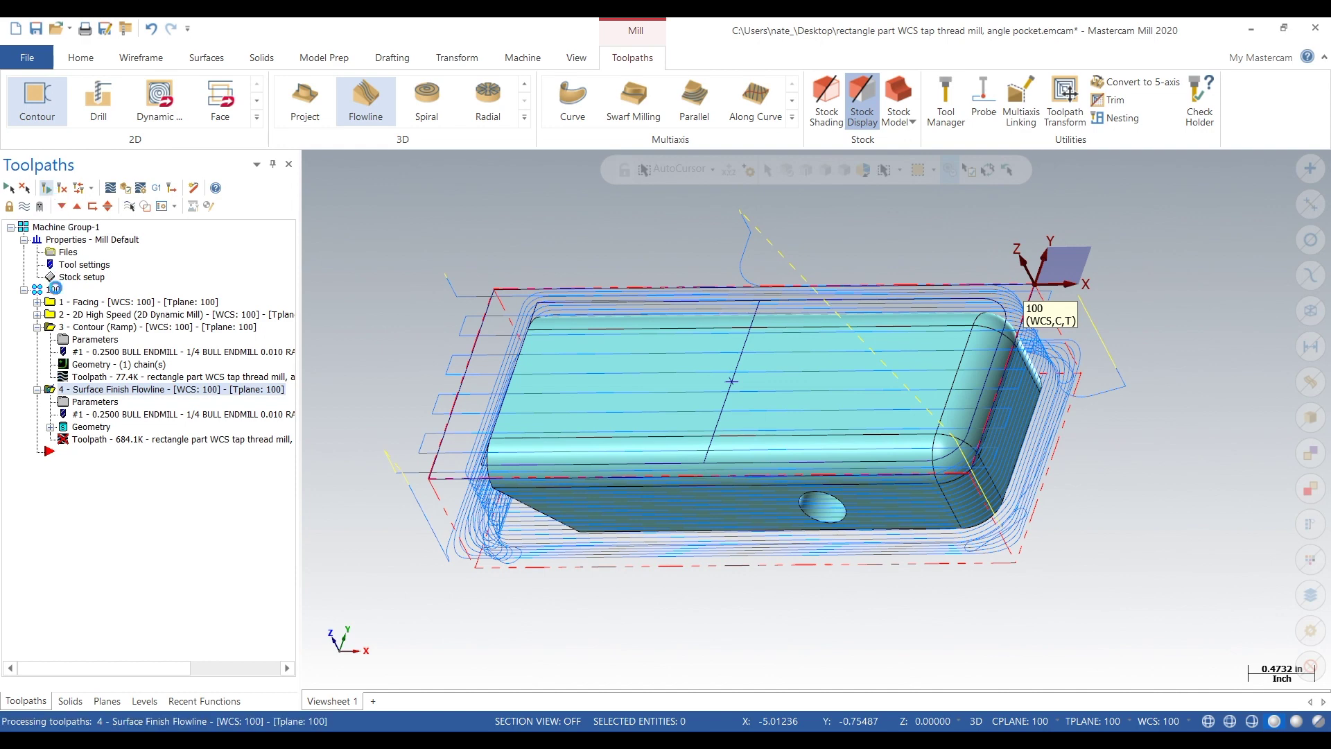
pyautogui.click(38, 327)
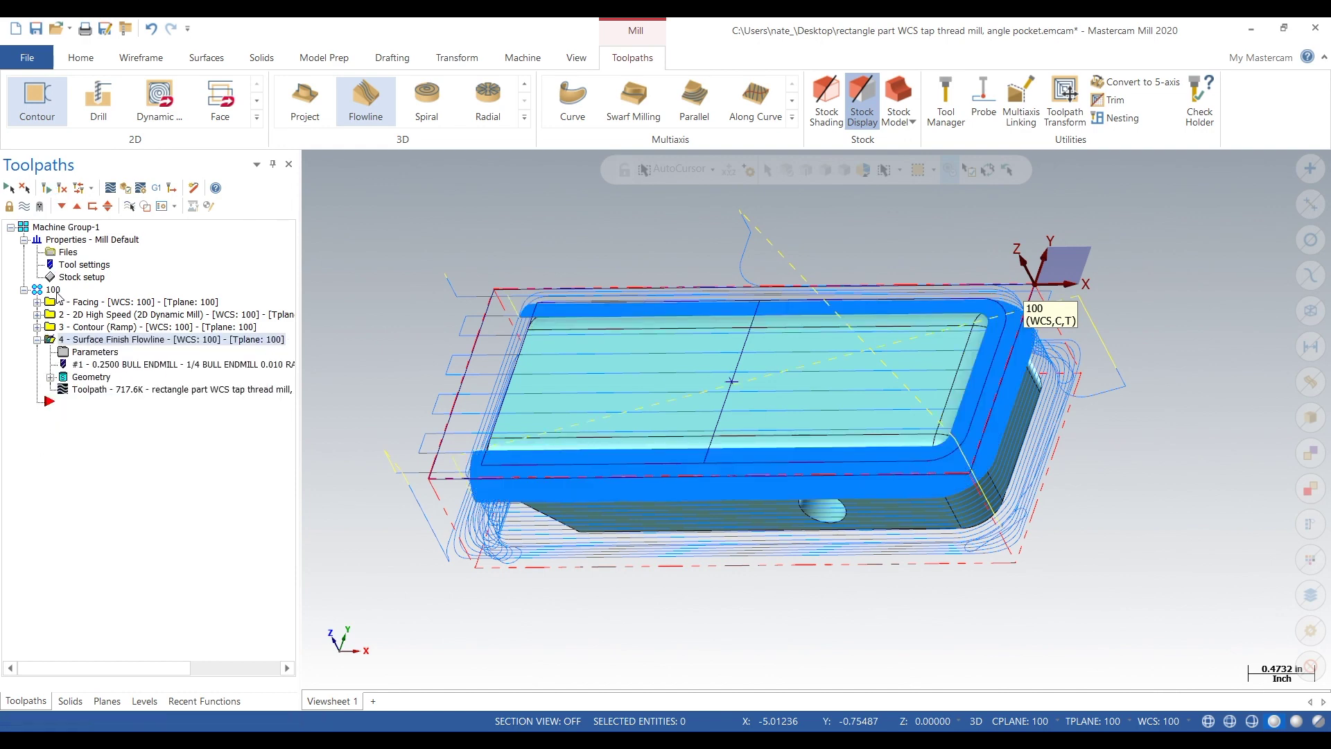
pyautogui.click(55, 290)
pyautogui.click(129, 188)
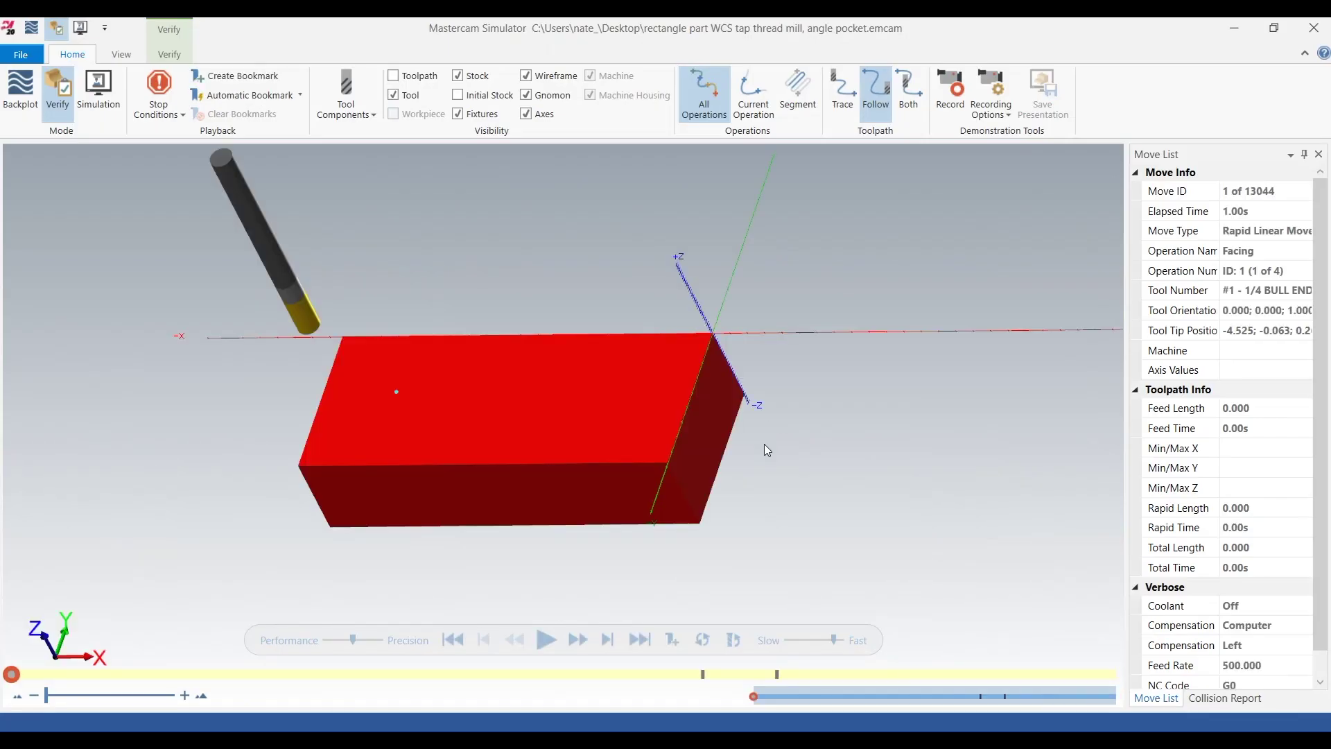
# - Play the four-operation verification through all 17182 moves, tuning speed and orbiting to inspect the flowline-finished fillets
pyautogui.click(170, 54)
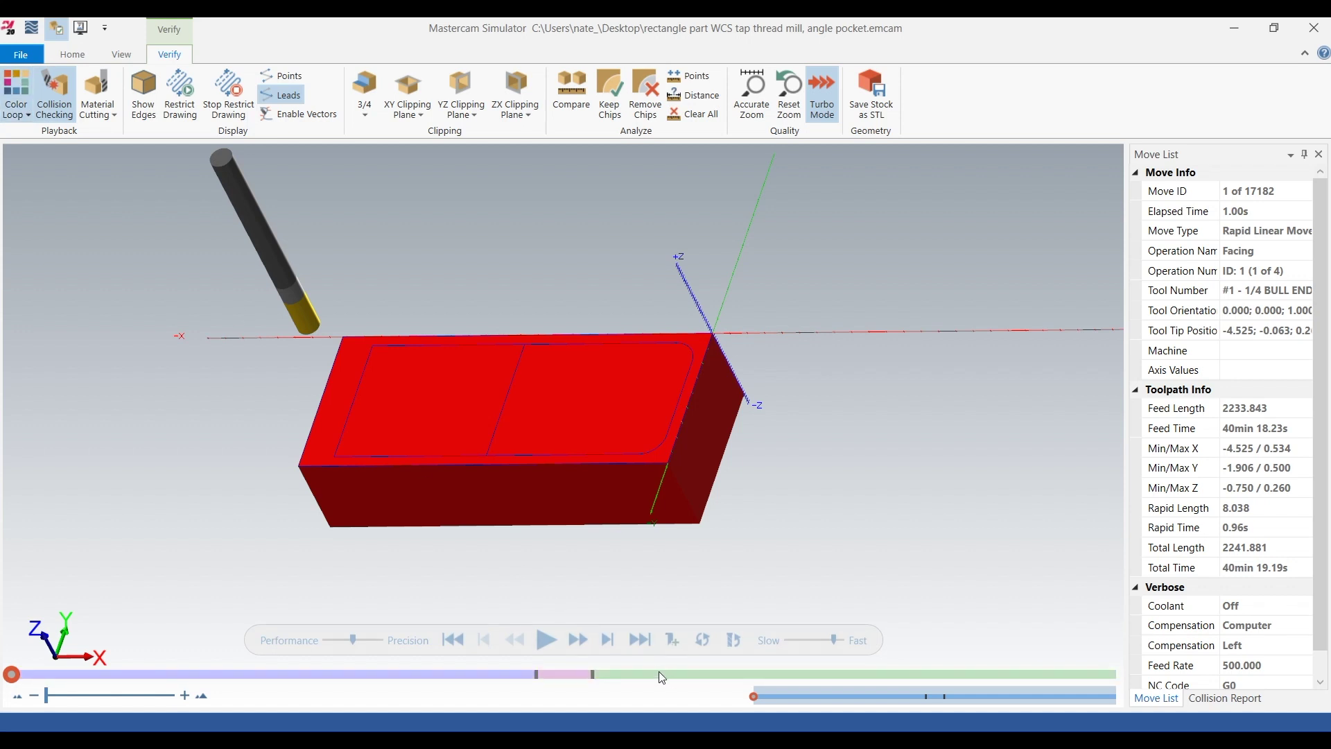
pyautogui.click(804, 639)
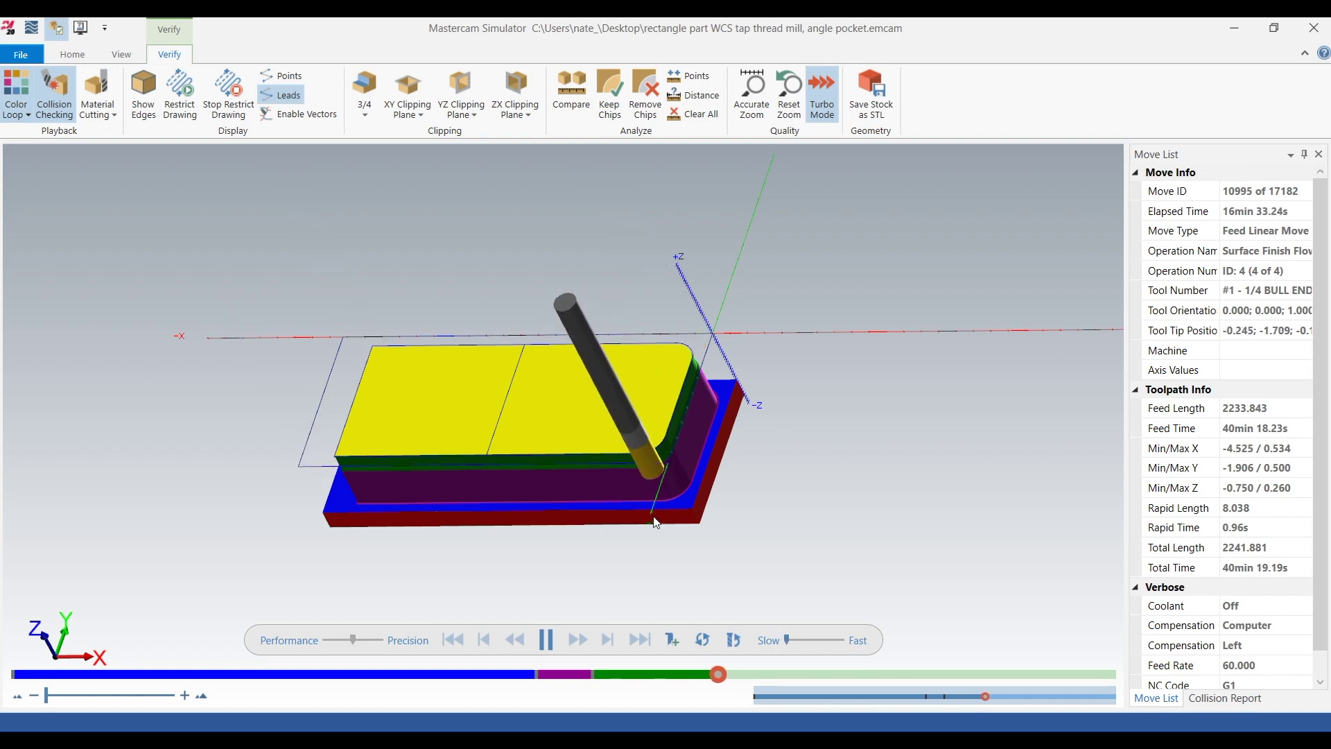
pyautogui.scroll(5, 694, 499)
pyautogui.scroll(-3, 777, 485)
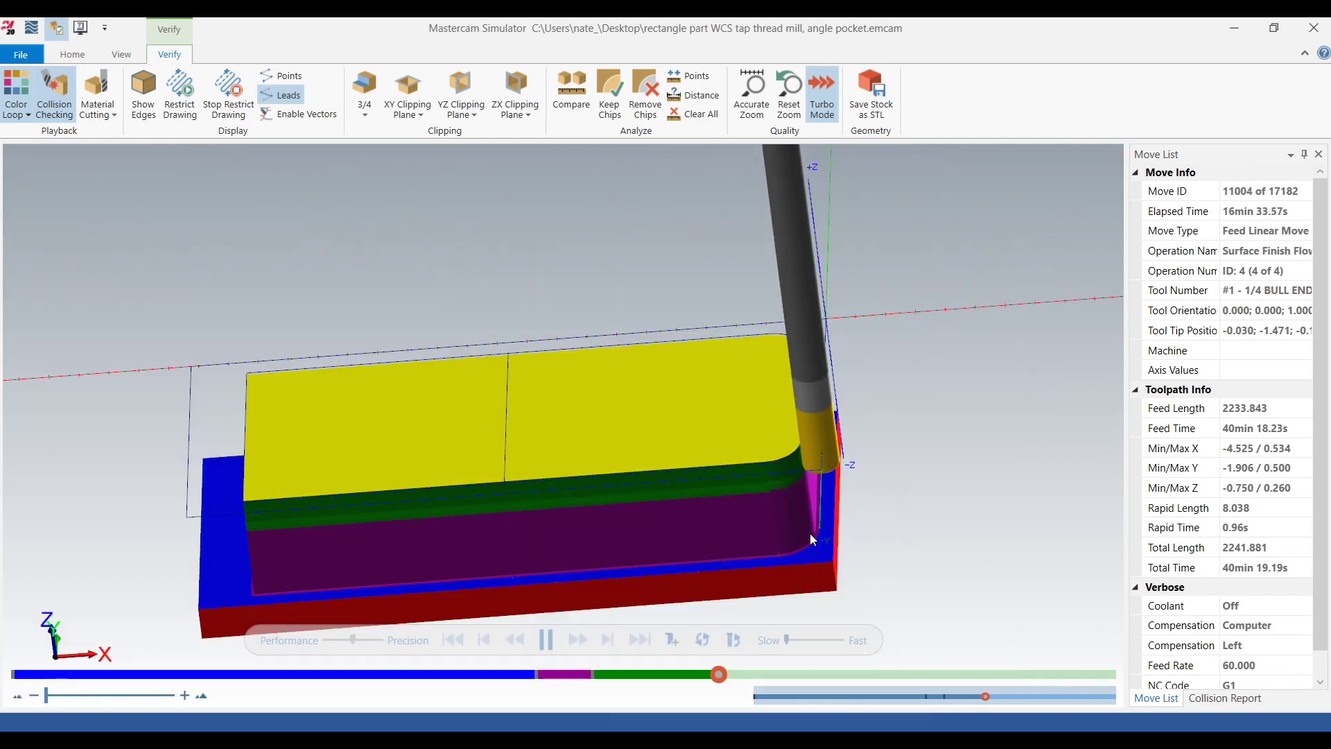
pyautogui.click(792, 638)
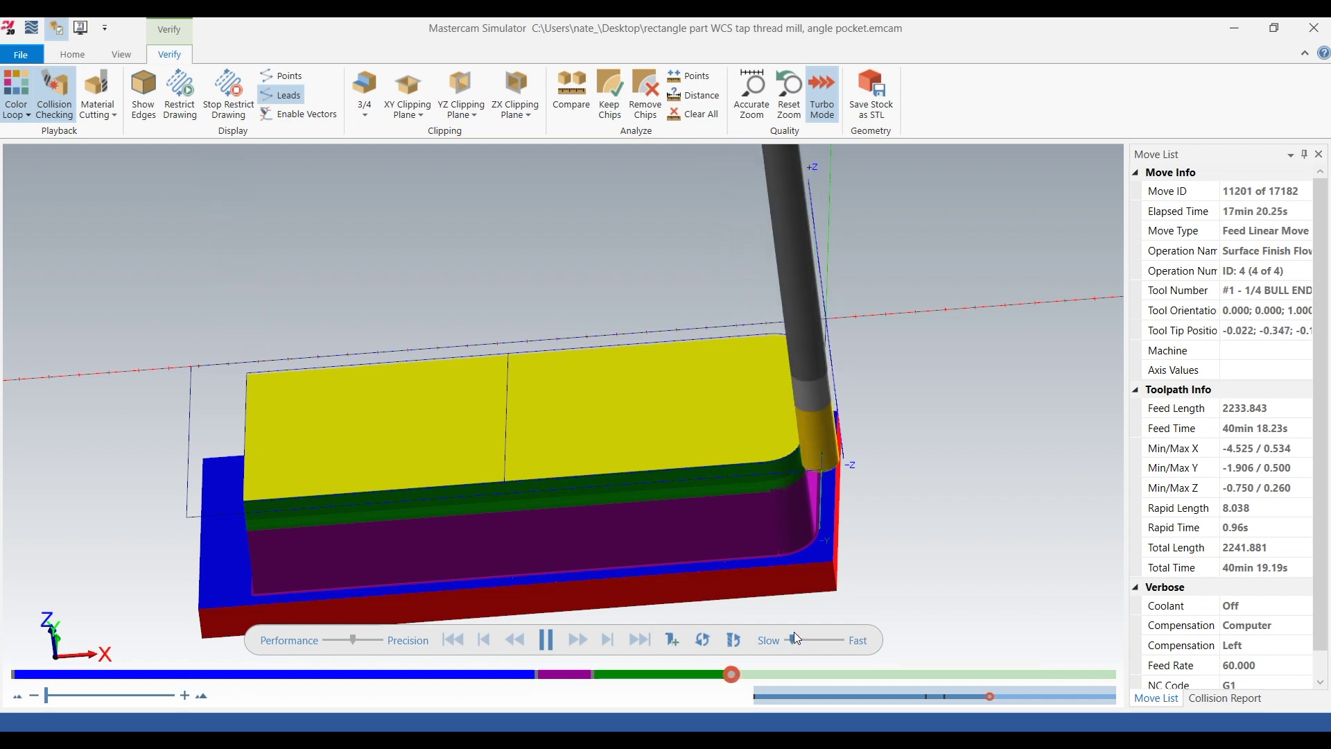
pyautogui.click(802, 640)
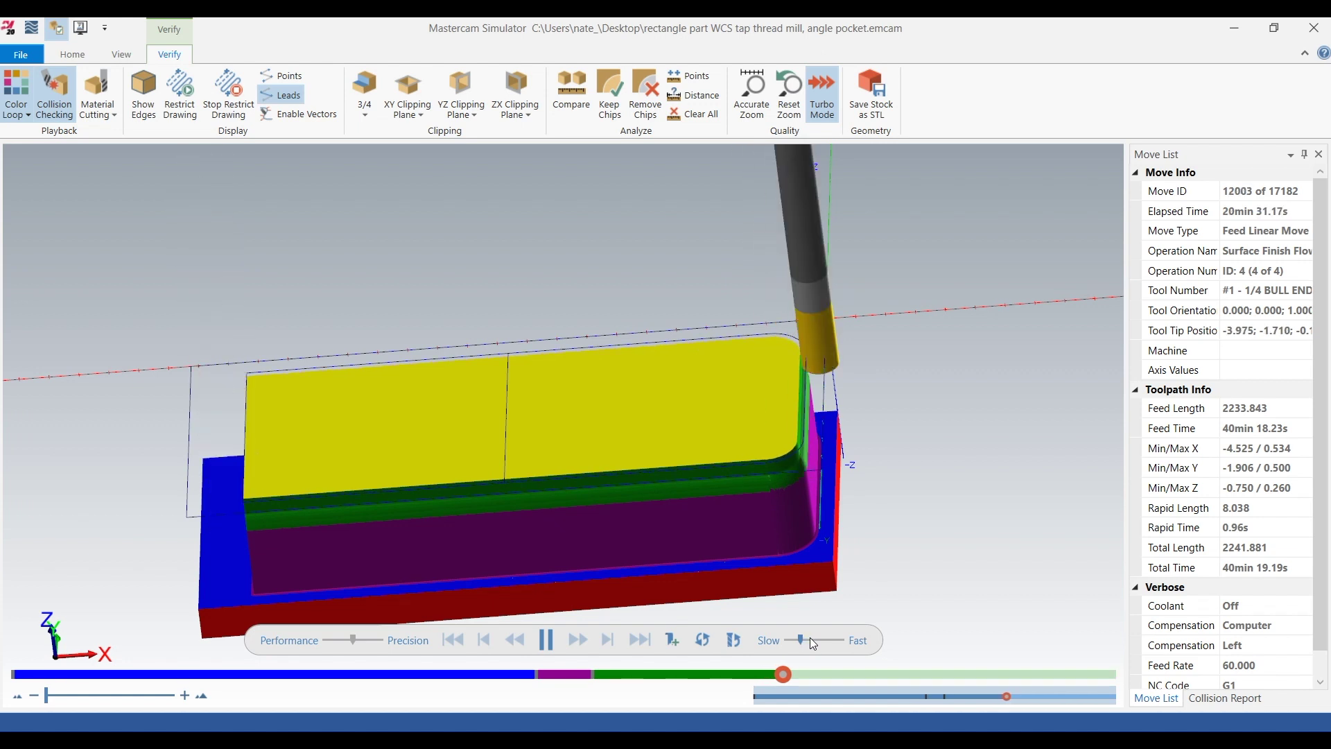
pyautogui.click(806, 638)
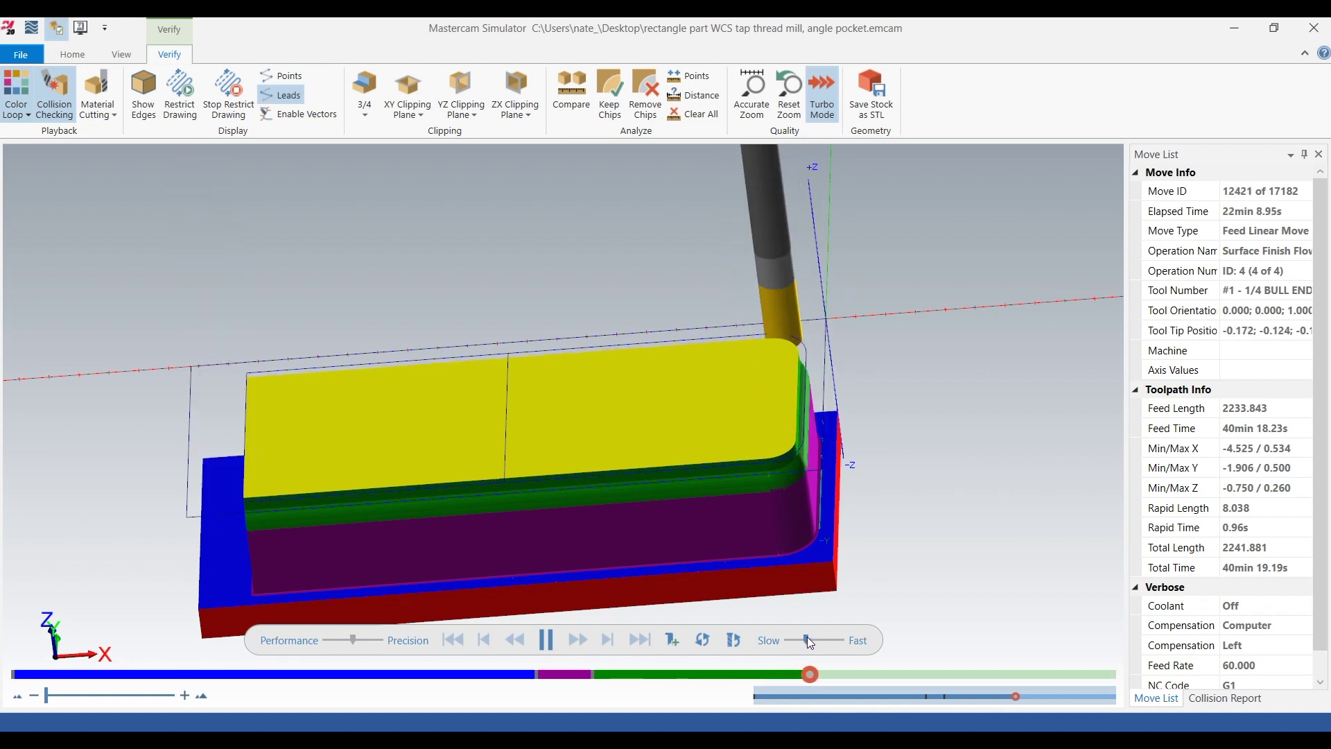
pyautogui.moveTo(807, 635); pyautogui.dragTo(817, 638)
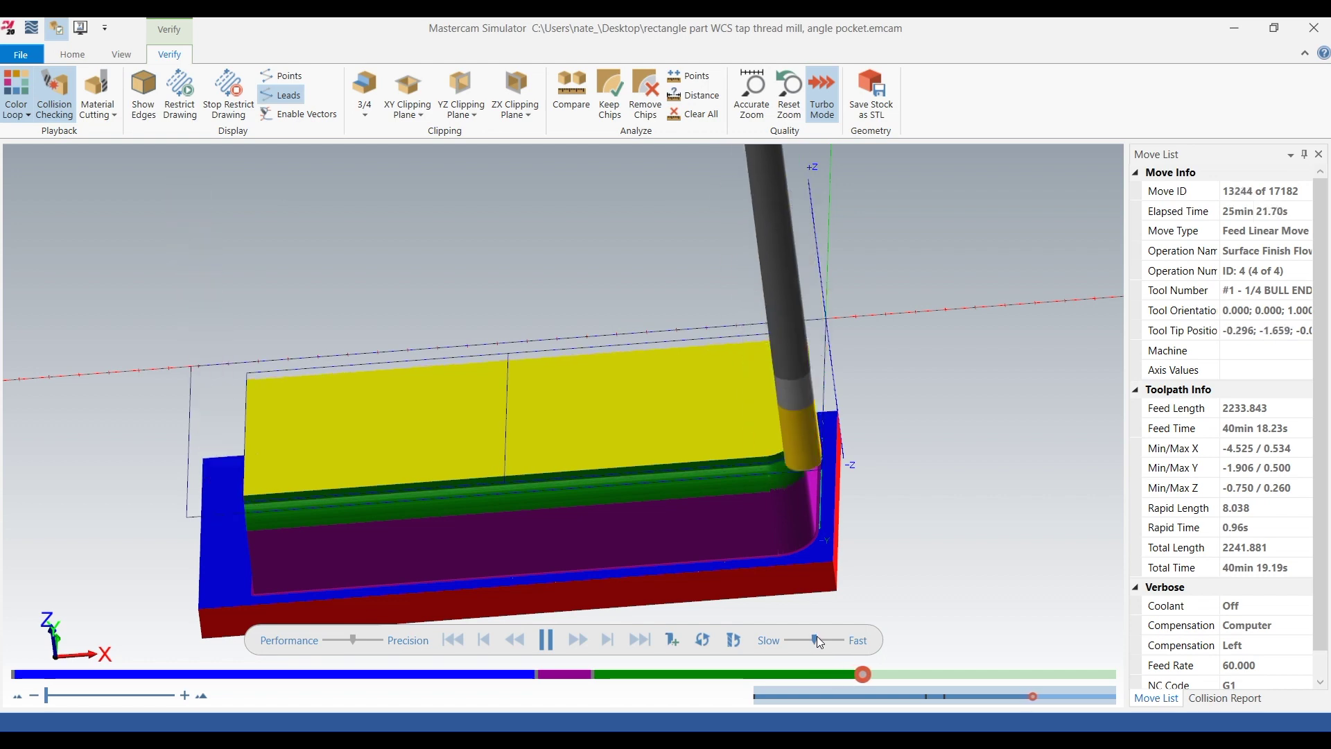
pyautogui.moveTo(818, 635); pyautogui.dragTo(824, 638)
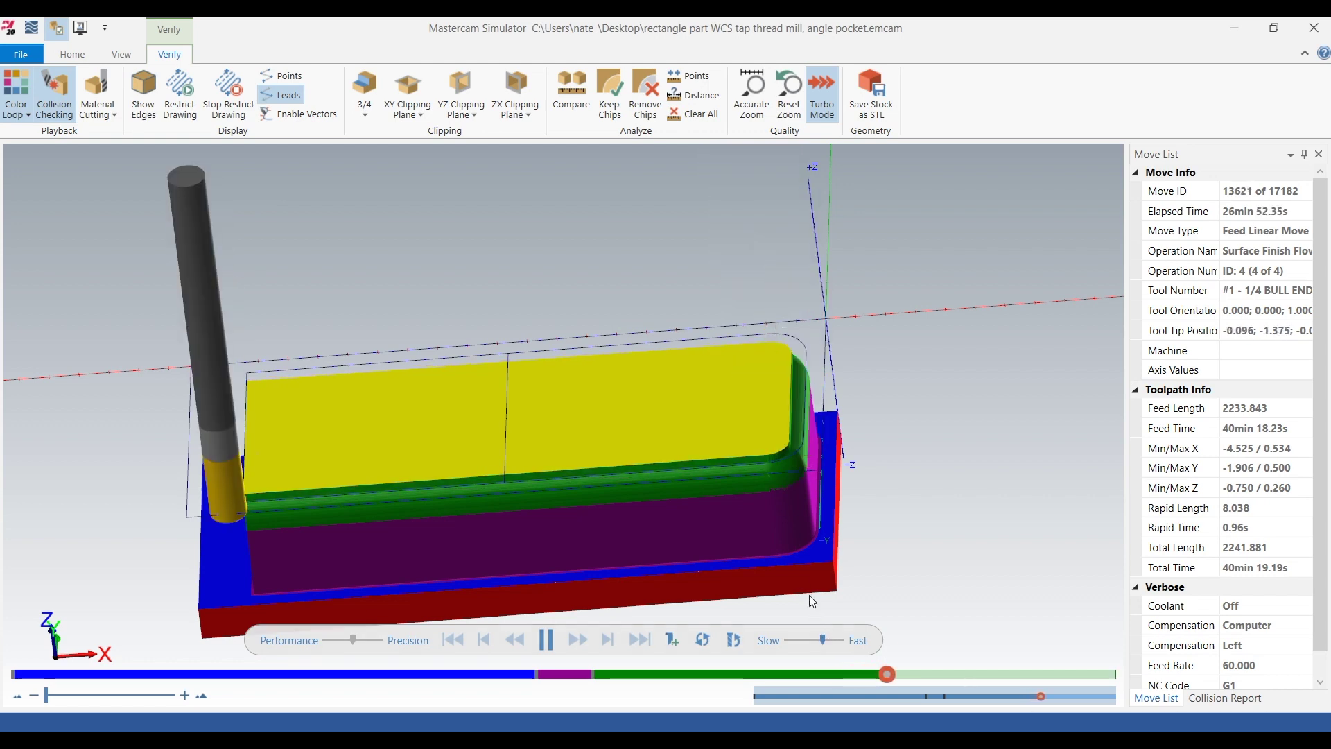
pyautogui.moveTo(907, 502)
pyautogui.mouseDown(button='middle')
pyautogui.moveTo(894, 485)
pyautogui.moveTo(908, 494)
pyautogui.mouseUp(button='middle')
pyautogui.scroll(3, 628, 520)
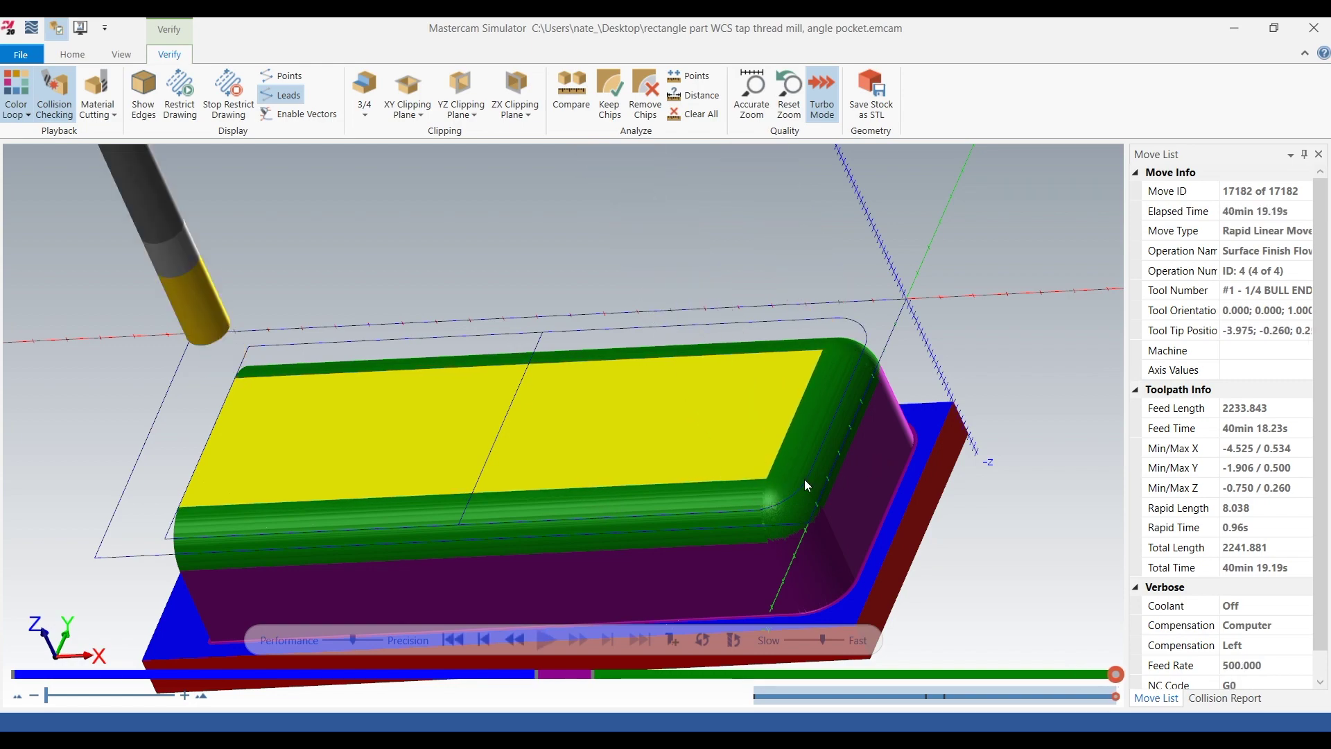
pyautogui.scroll(-3, 800, 476)
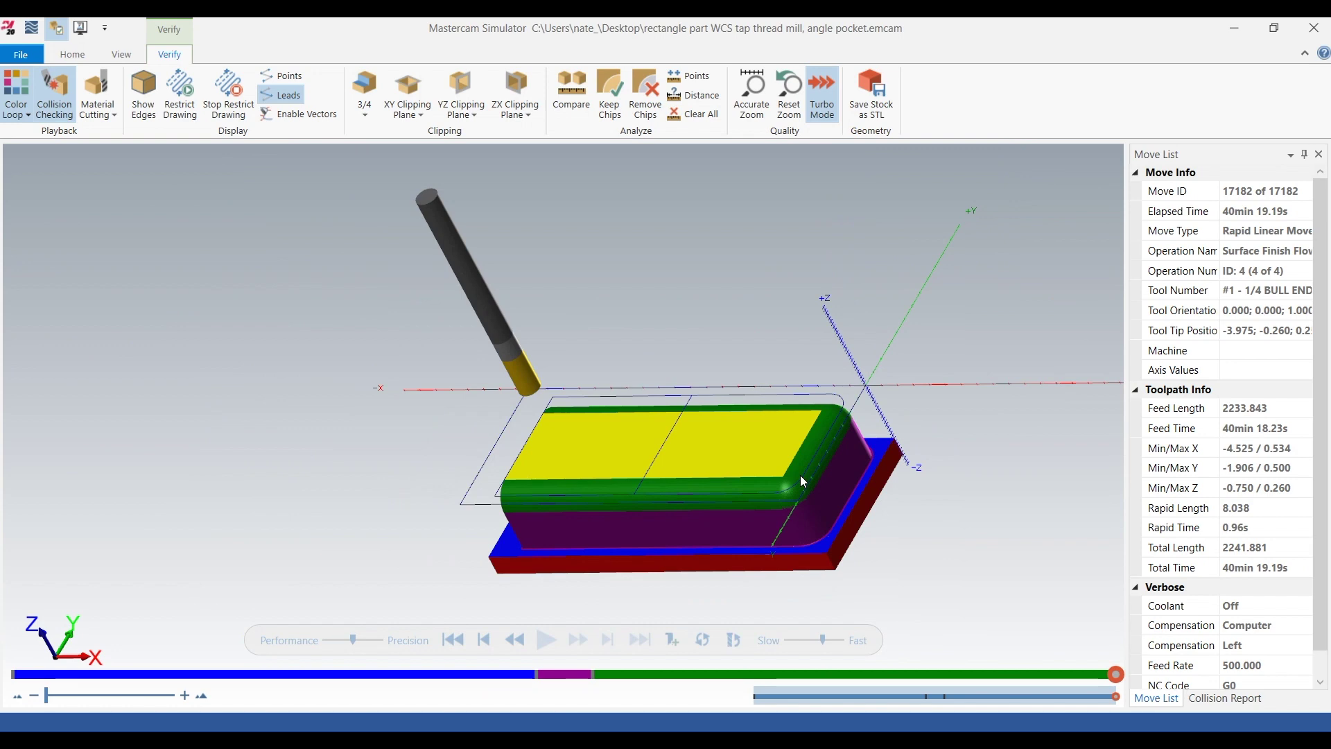